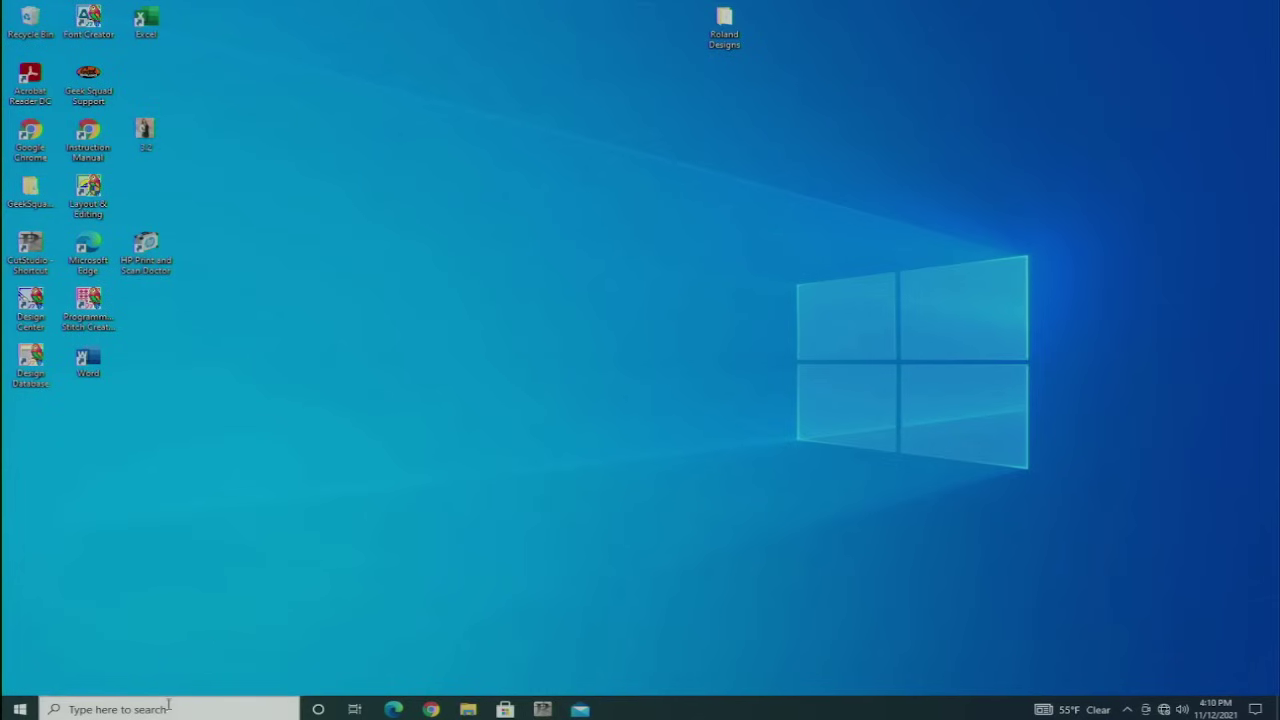
Search the PC for 'device manager' to look up its processor, RAM and Windows version.
click(170, 710)
text(device manager)
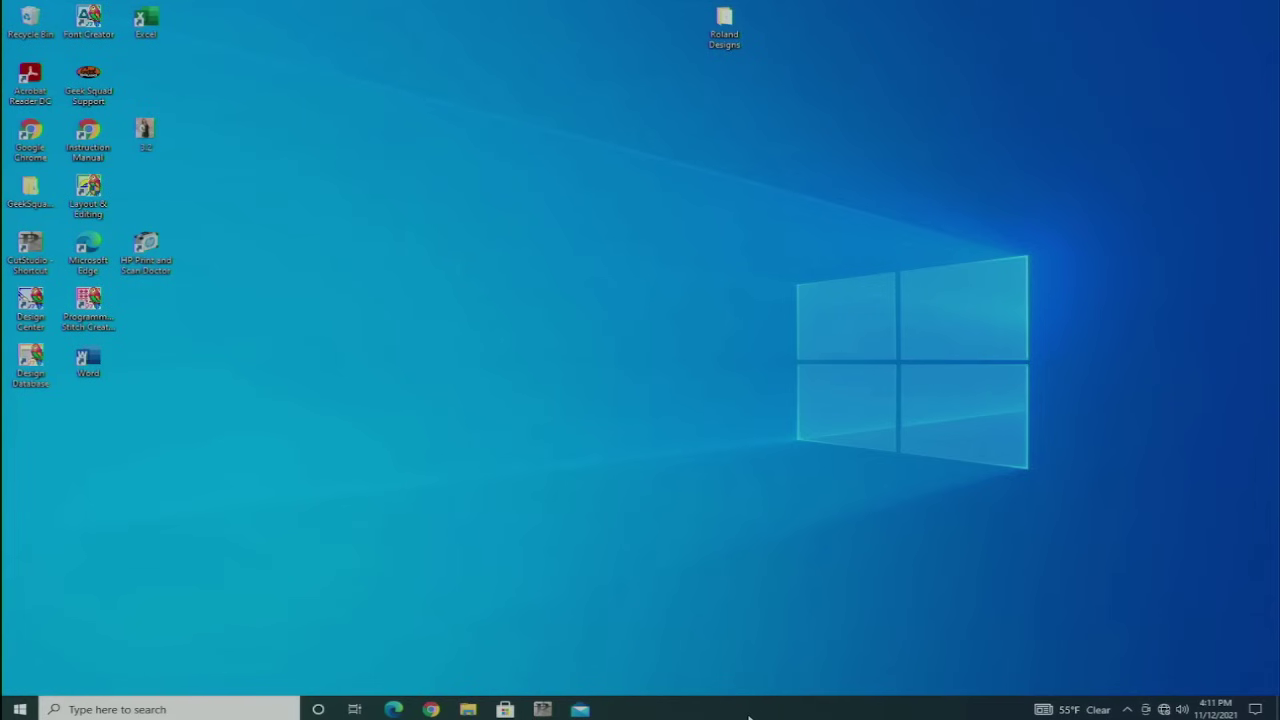
In Task Manager's Startup list, disable the Citrix Connection Center and Citrix FTA, URL Redirector items.
right_click(749, 711)
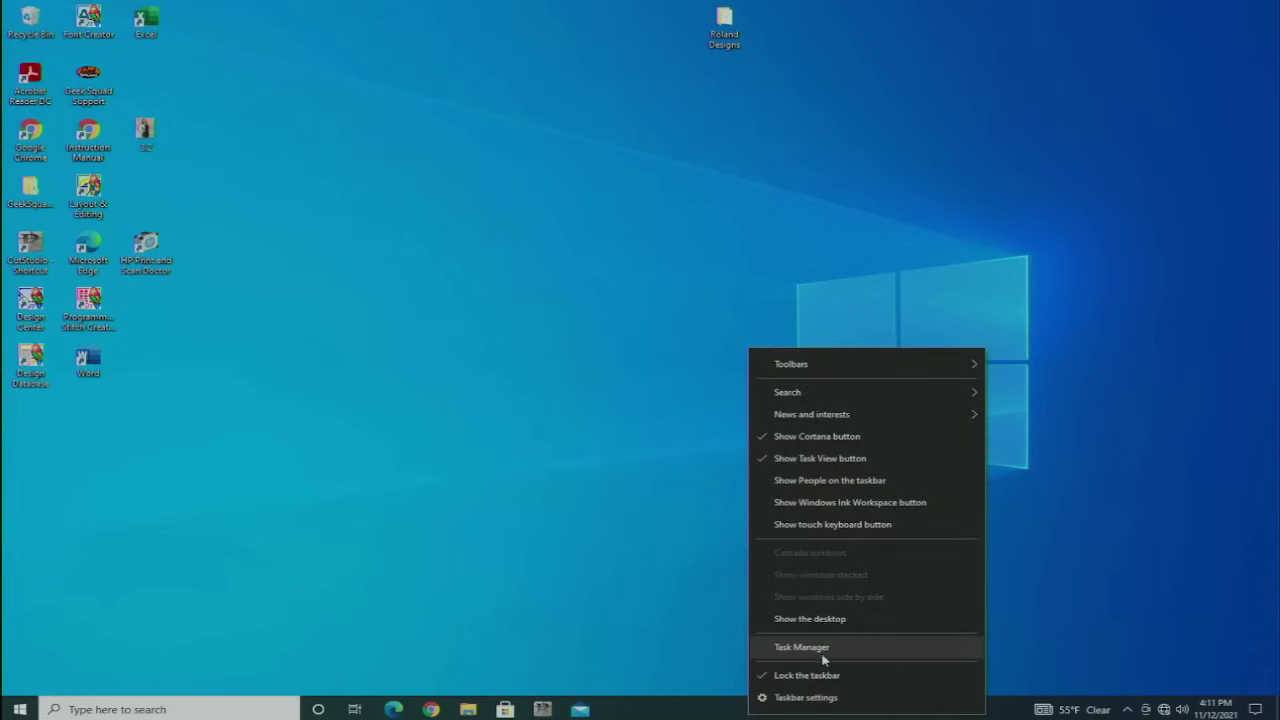
click(823, 650)
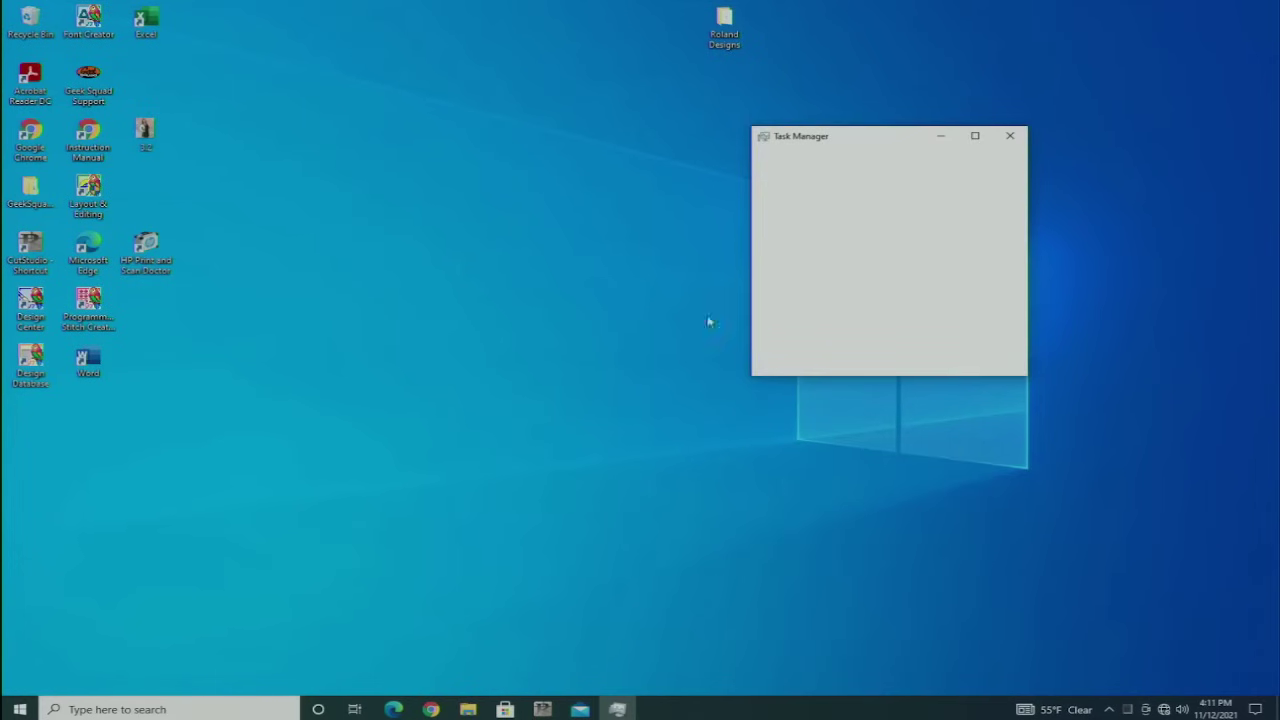
drag(940, 145, 853, 90)
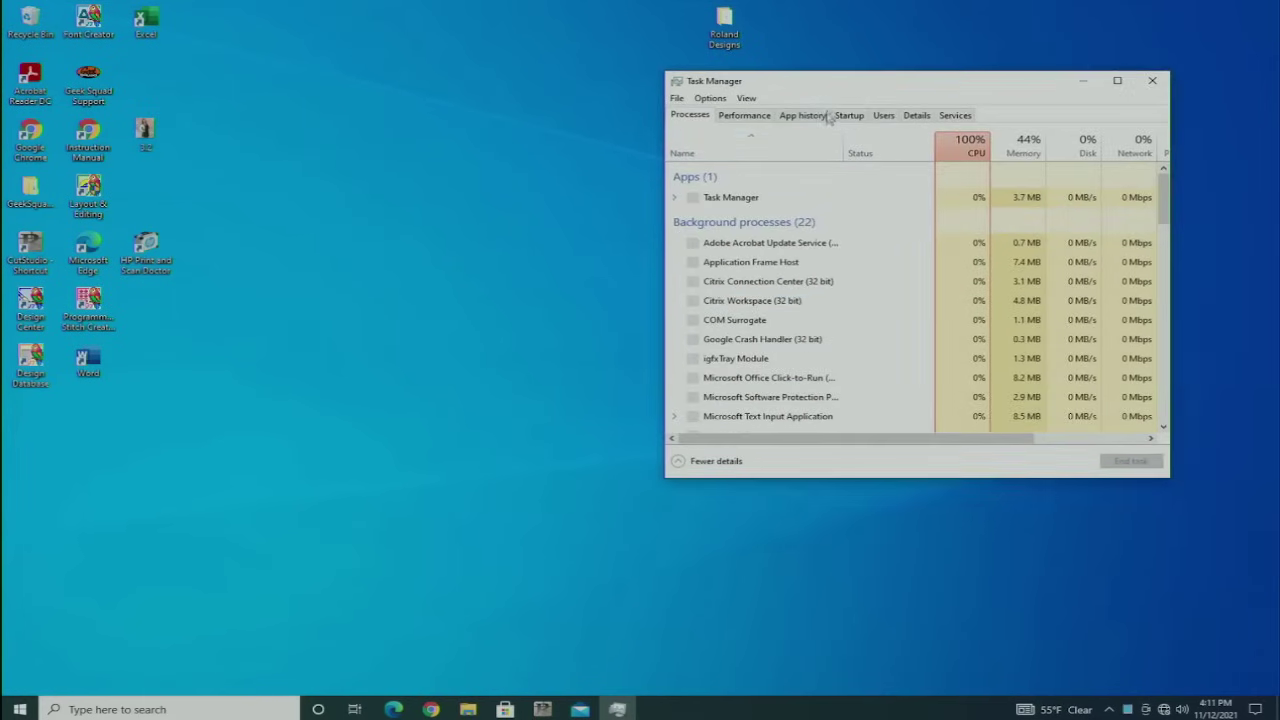
click(840, 117)
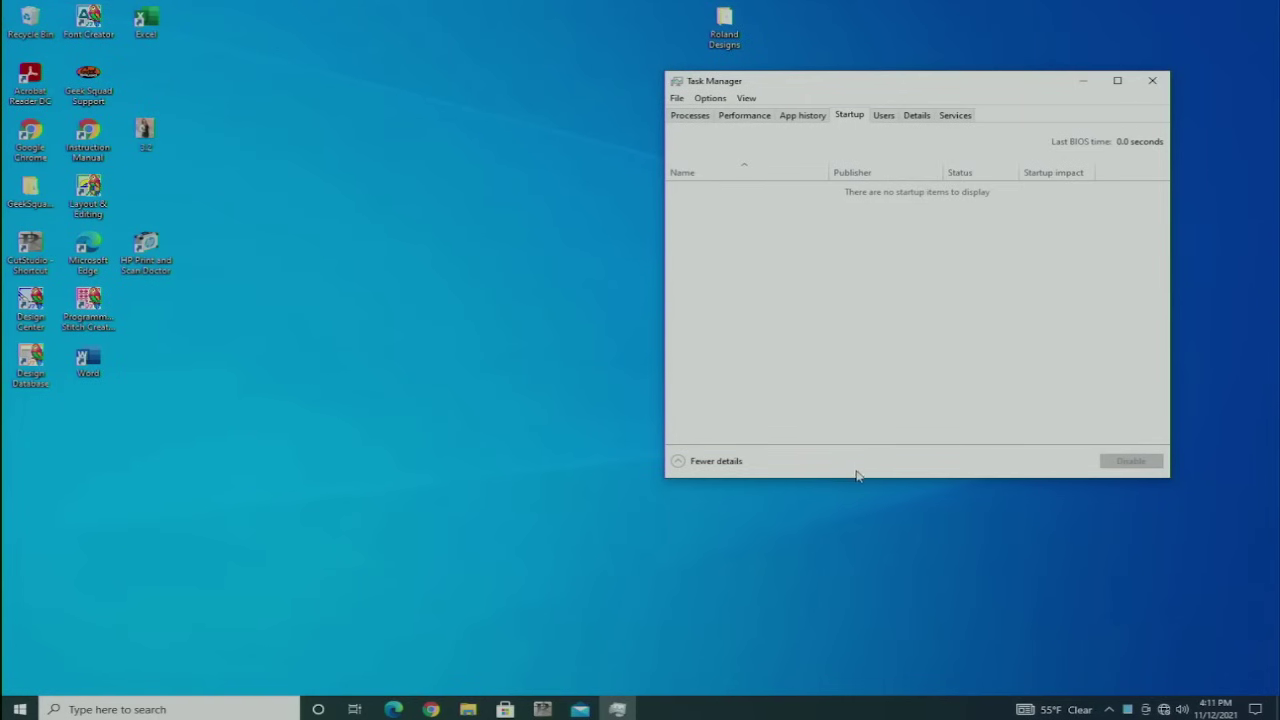
drag(853, 480, 867, 670)
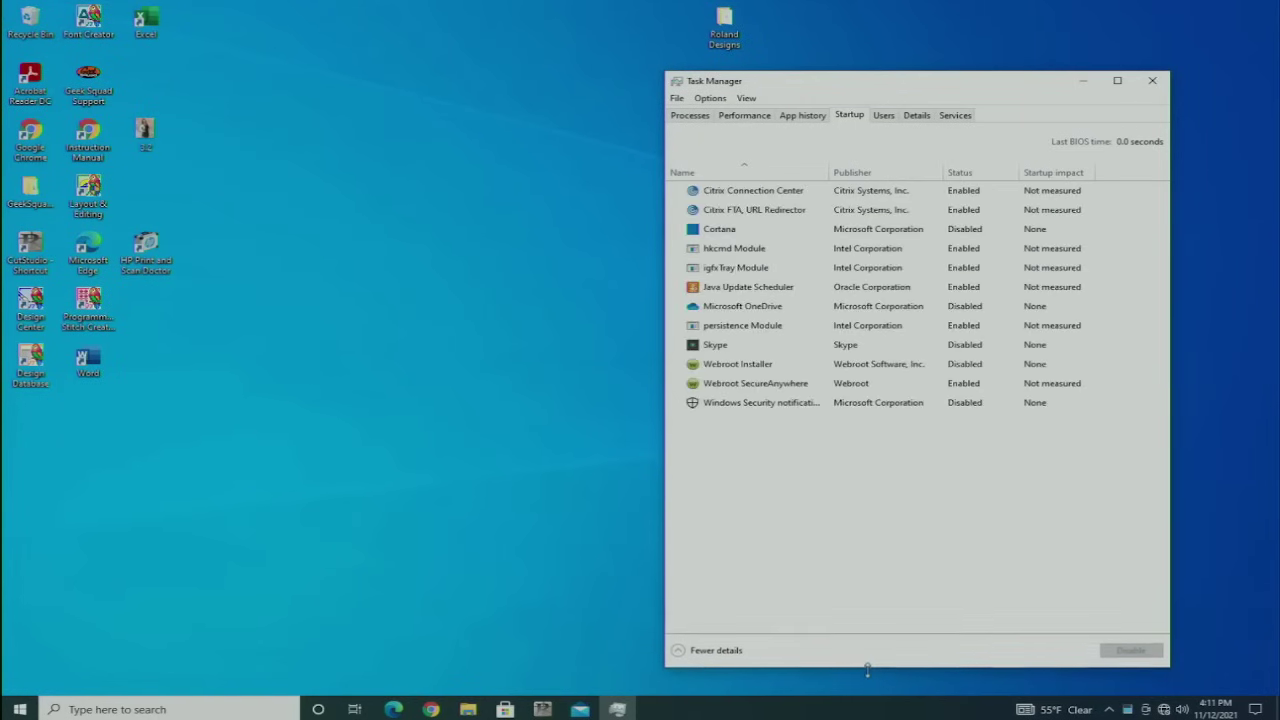
click(768, 210)
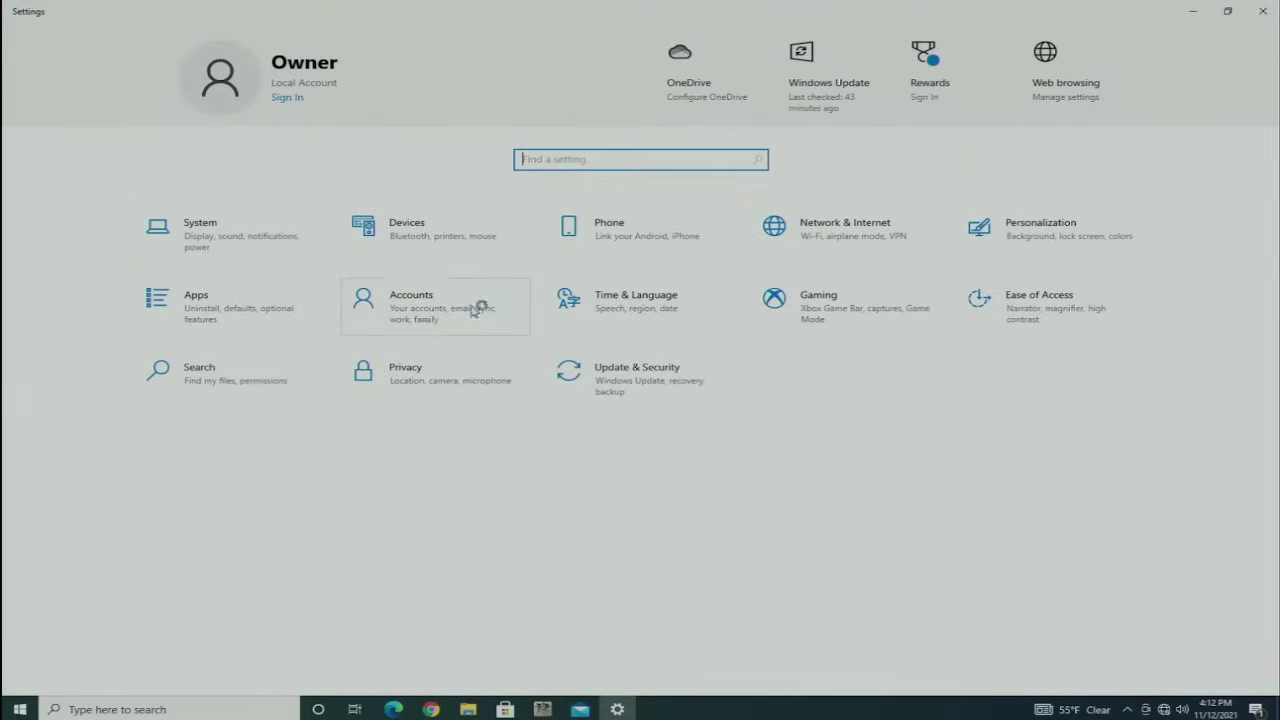
Sort Apps & features by install date and scroll through the 64 installed apps.
click(277, 326)
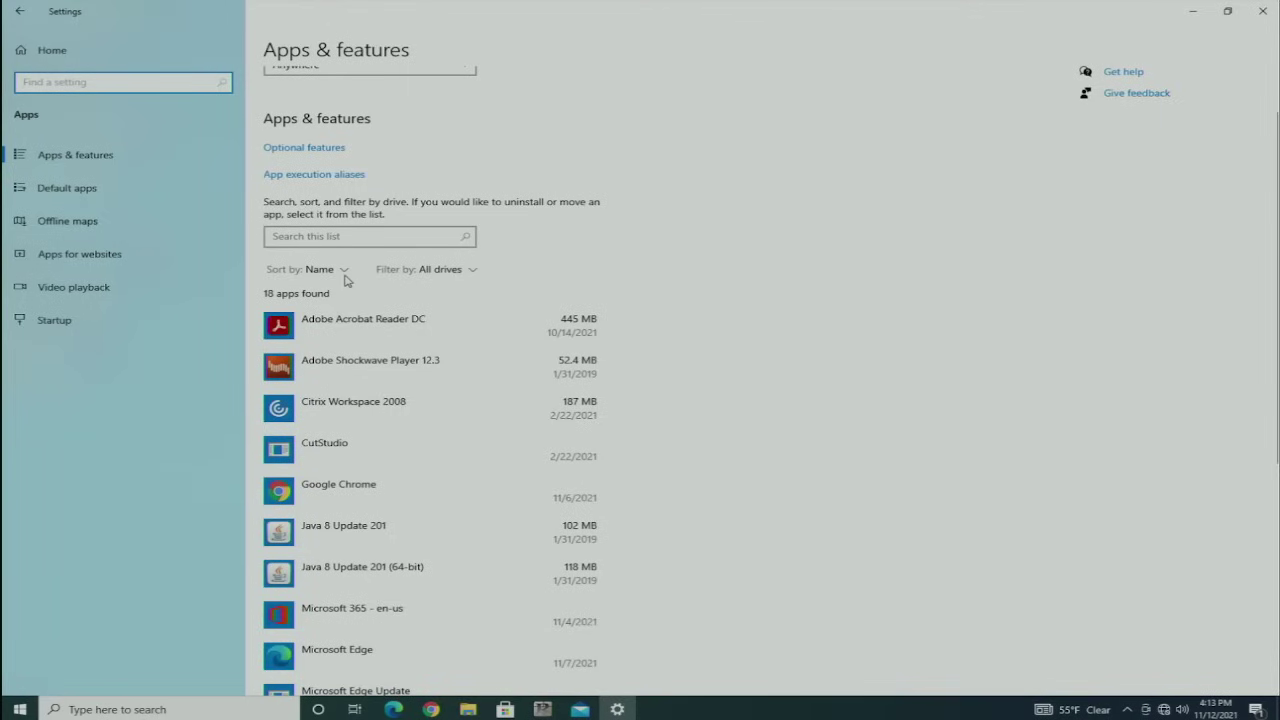
click(346, 275)
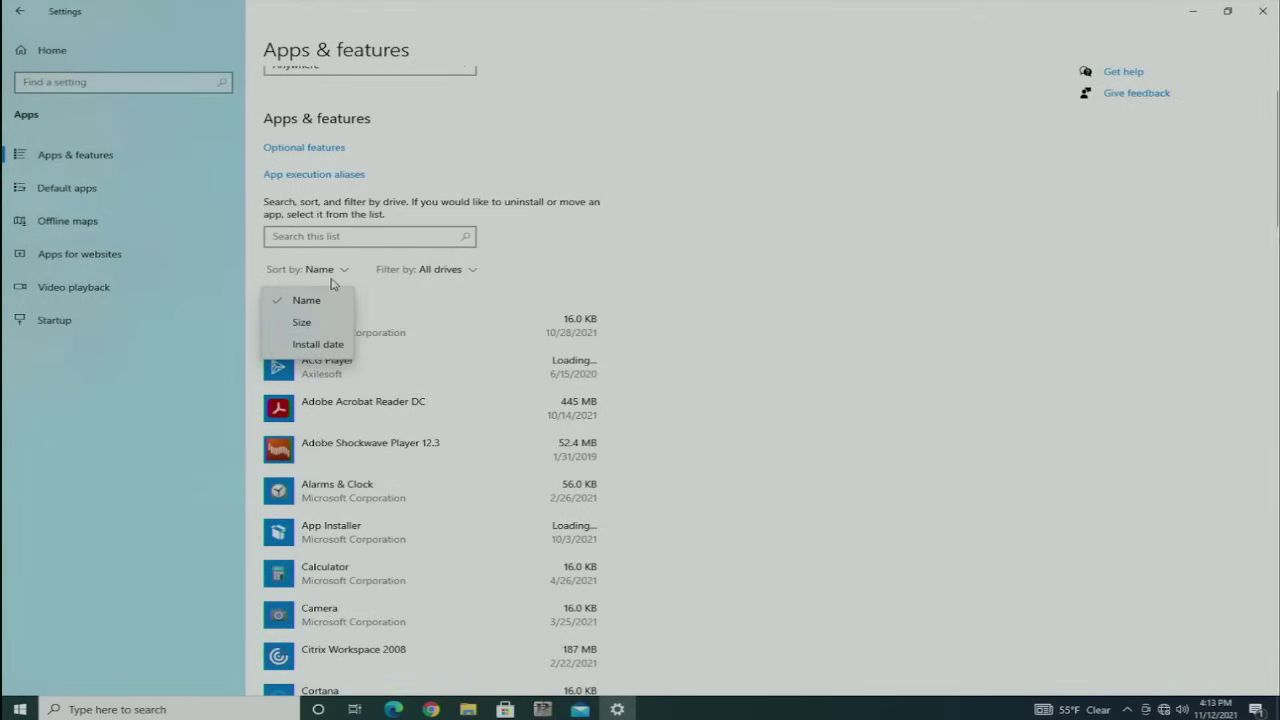
click(322, 345)
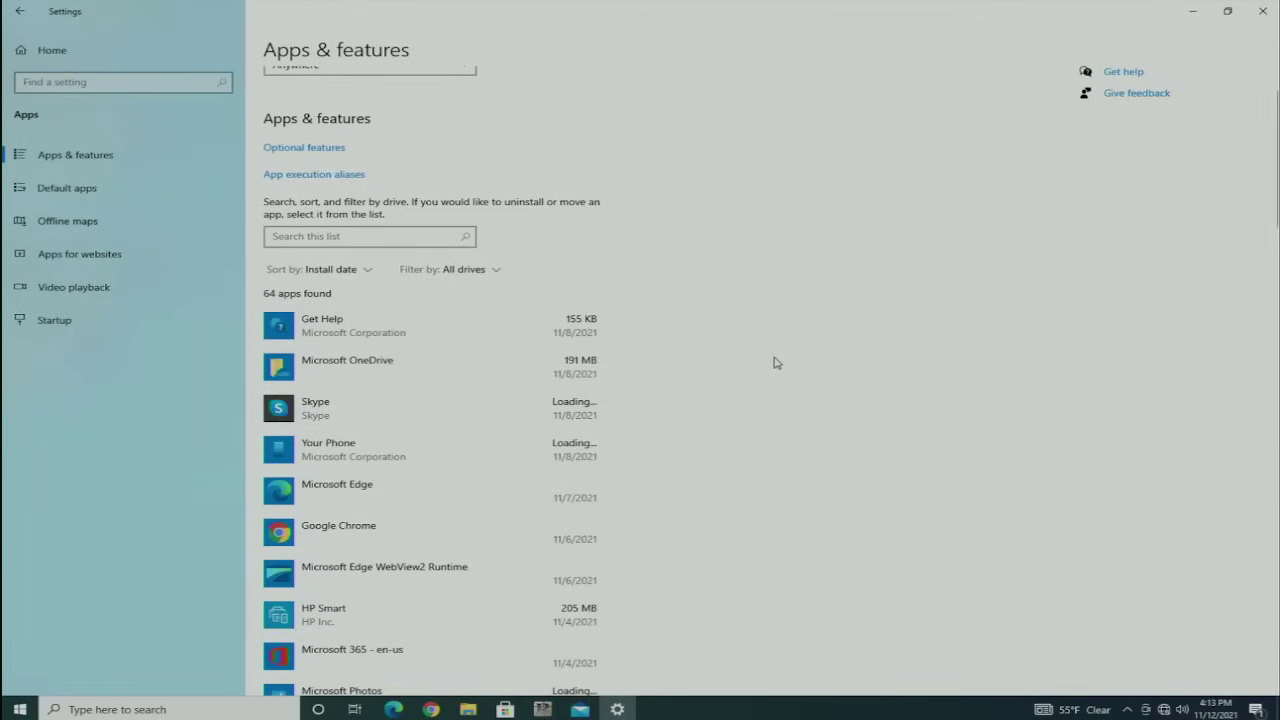
scroll(776, 362, down, 3)
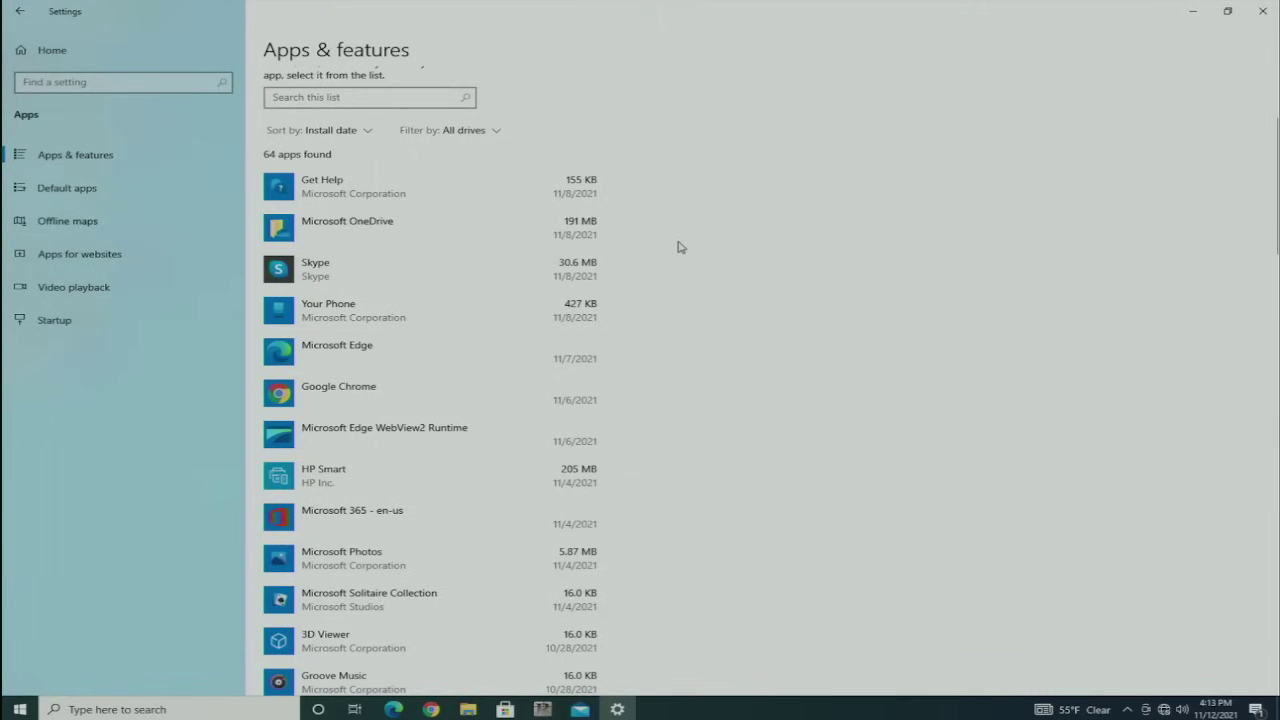
scroll(677, 246, down, 4)
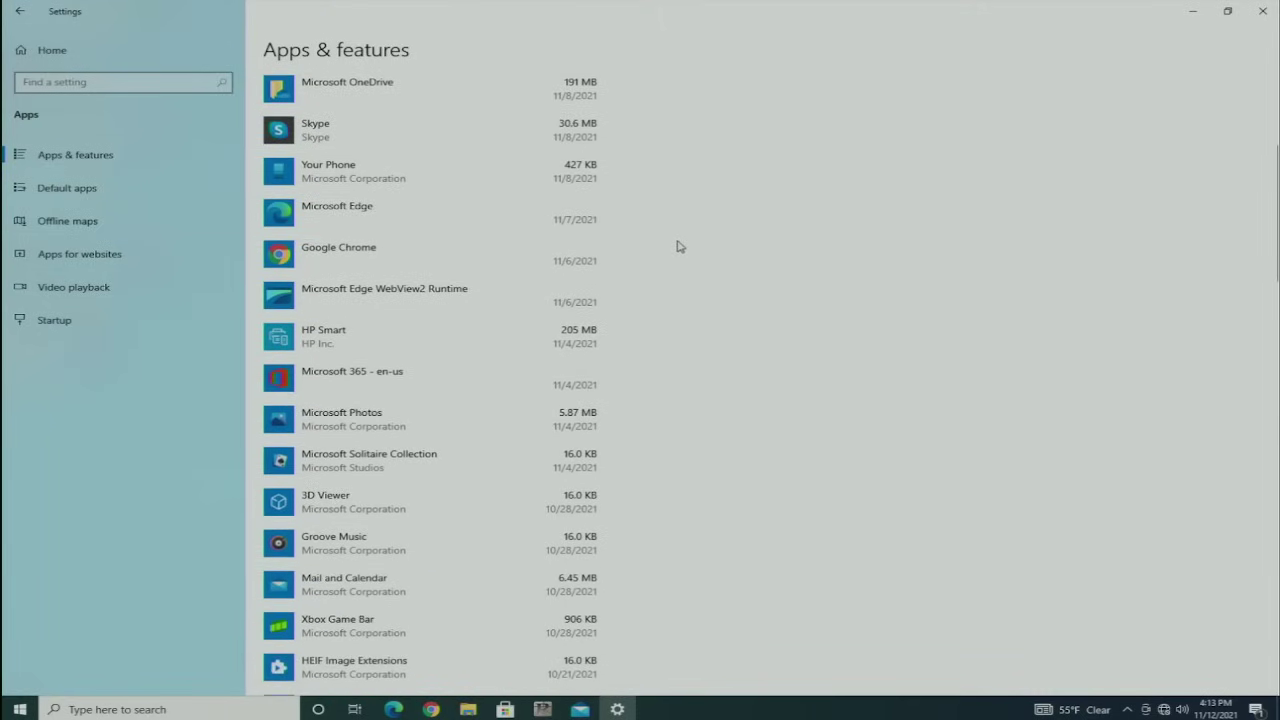
scroll(672, 240, up, 6)
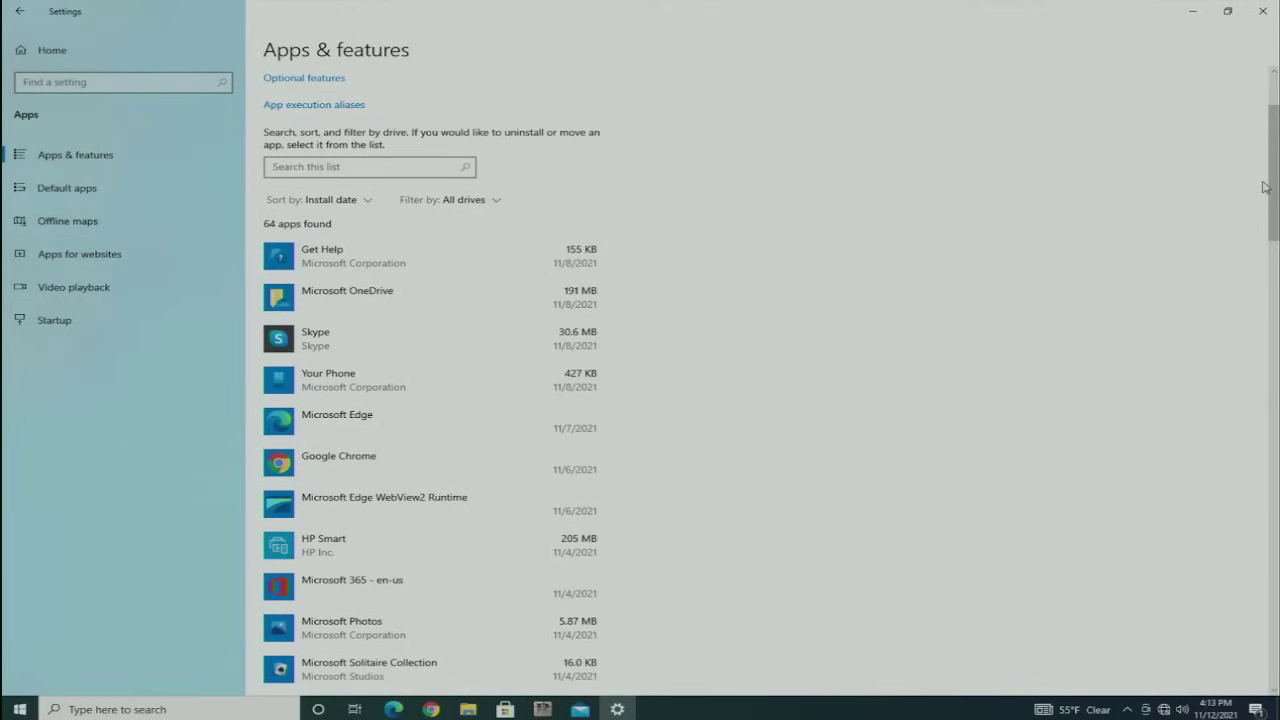
drag(1277, 177, 1277, 417)
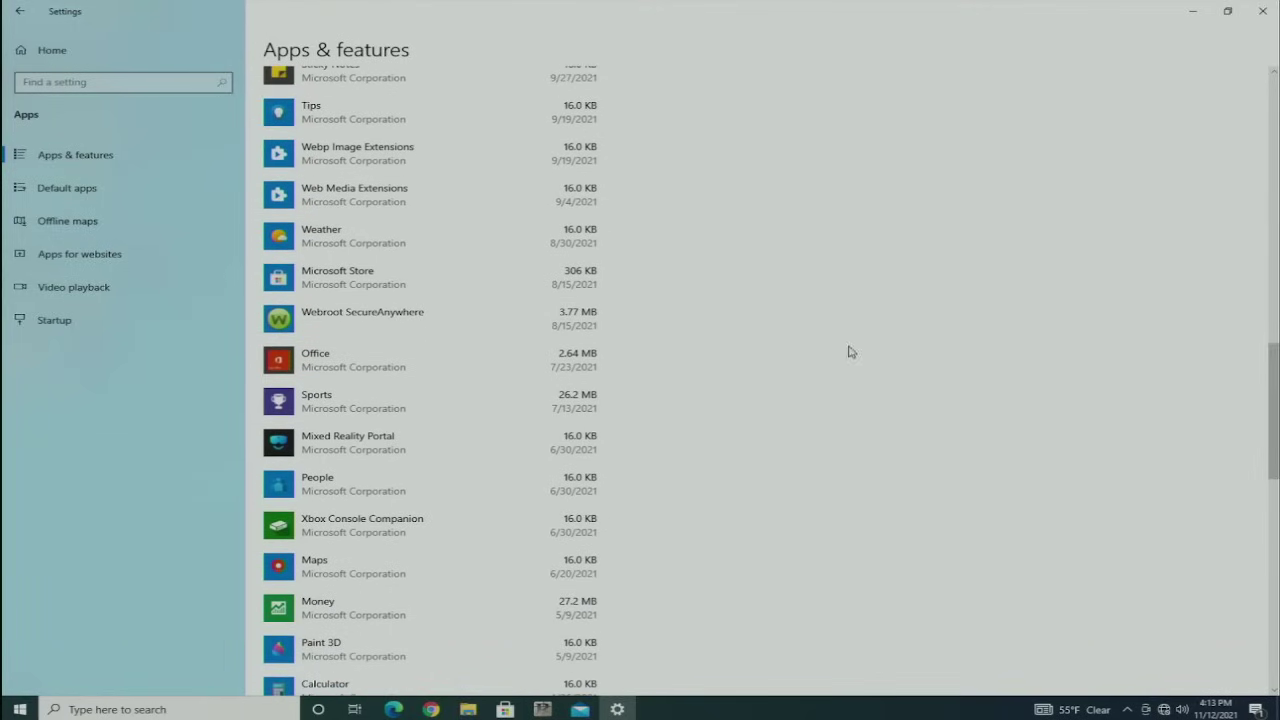
Uninstall Webroot SecureAnywhere, confirming every prompt and entering the verification characters.
click(383, 319)
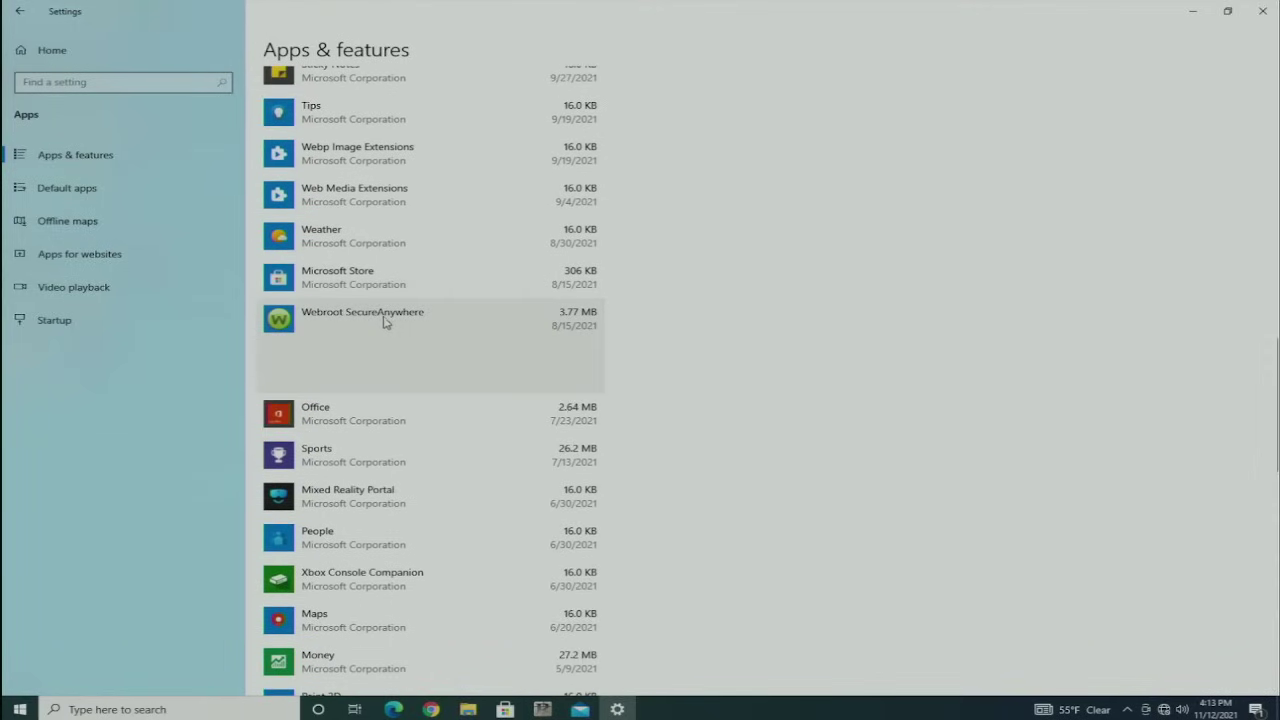
click(562, 376)
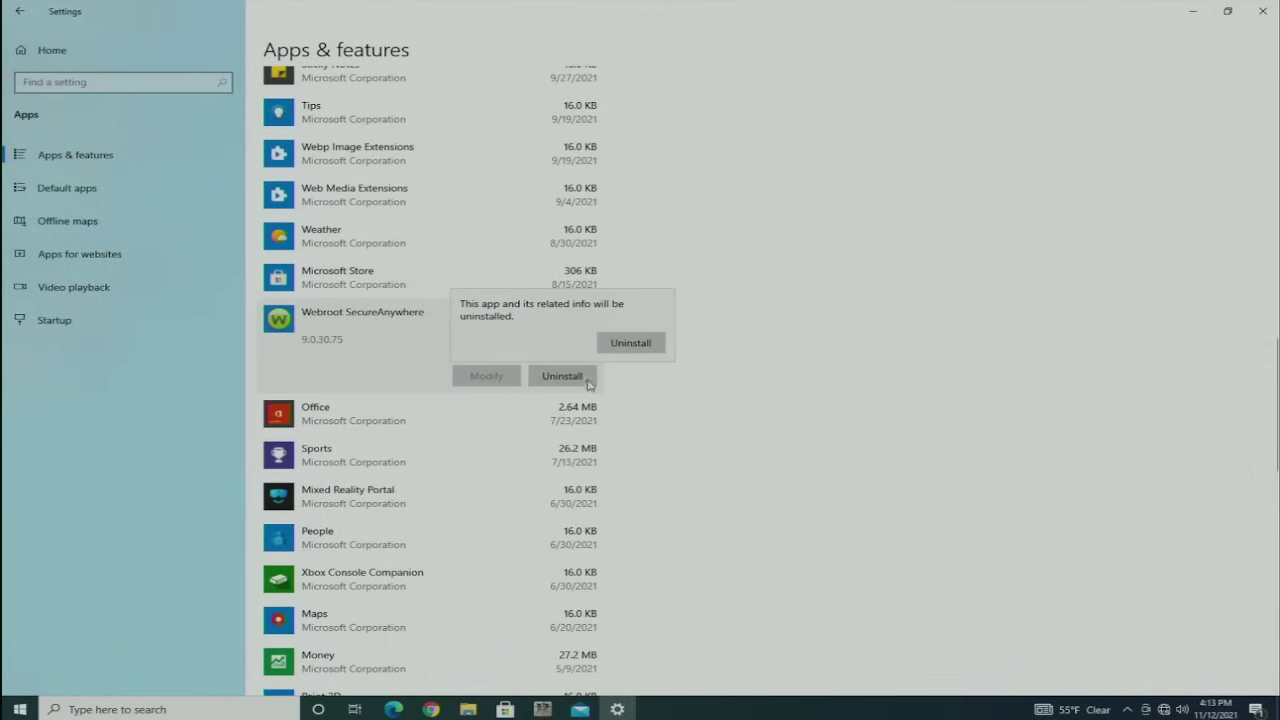
click(631, 344)
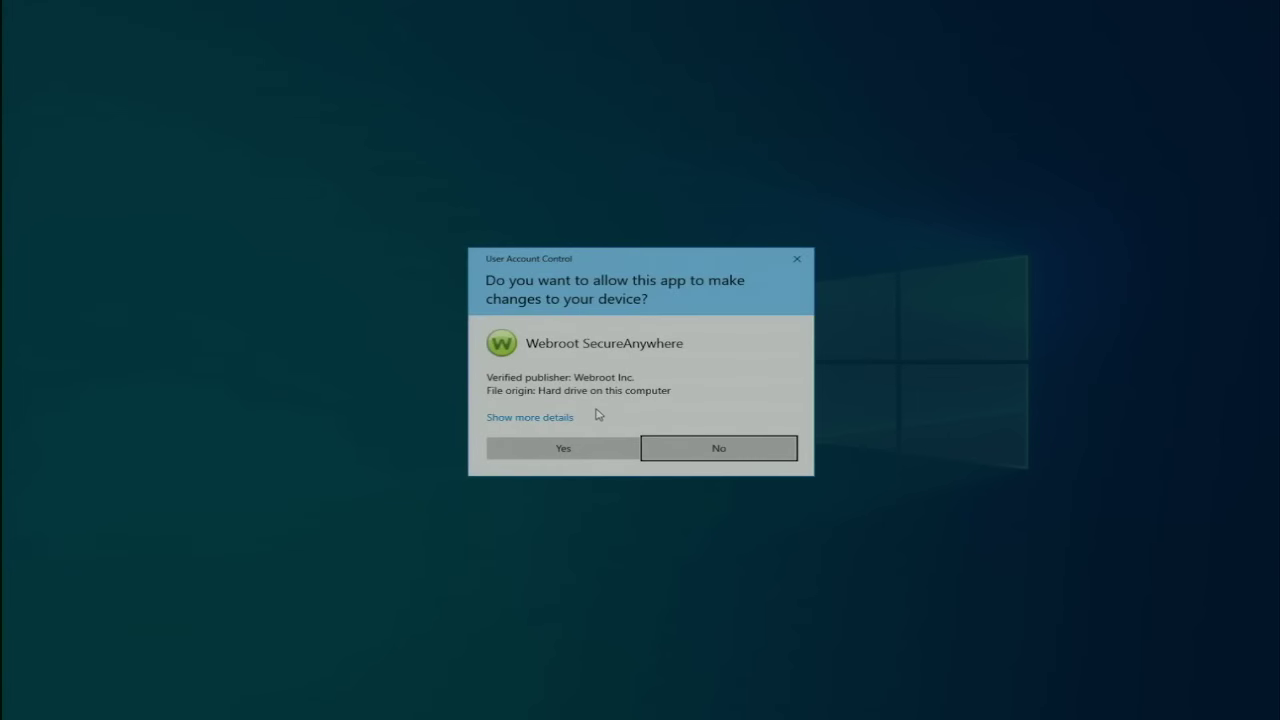
click(580, 447)
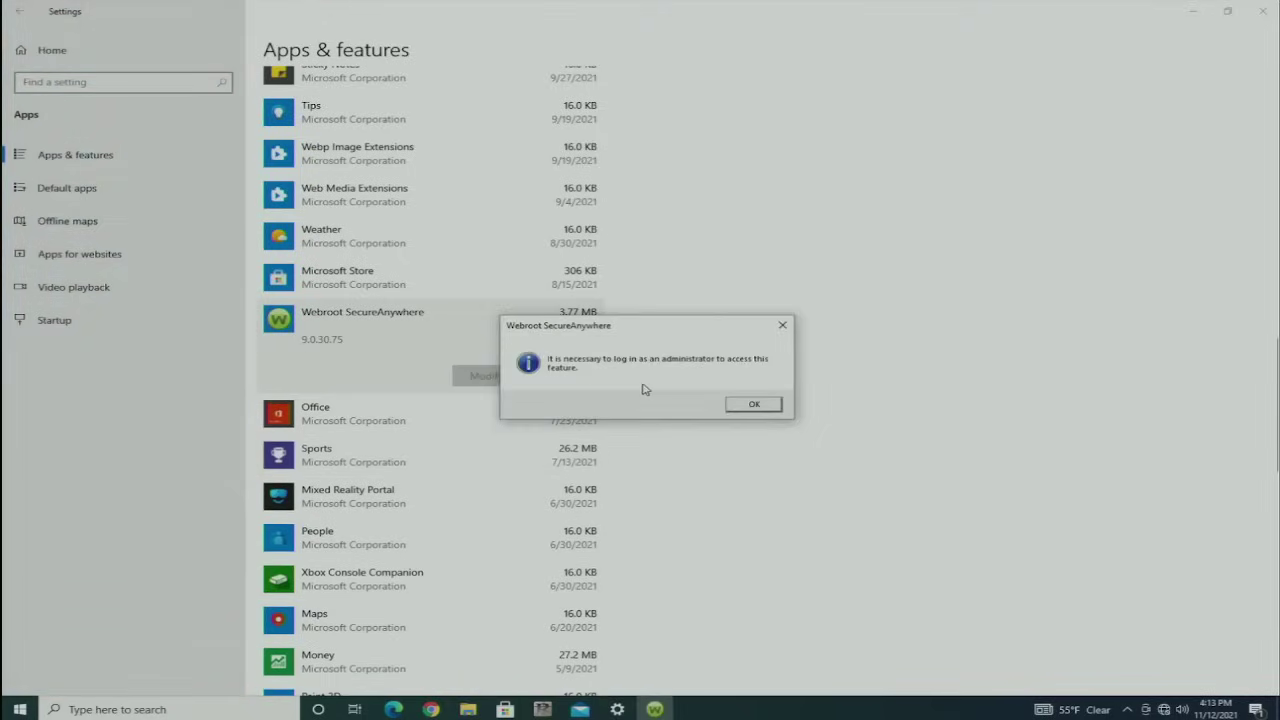
click(737, 405)
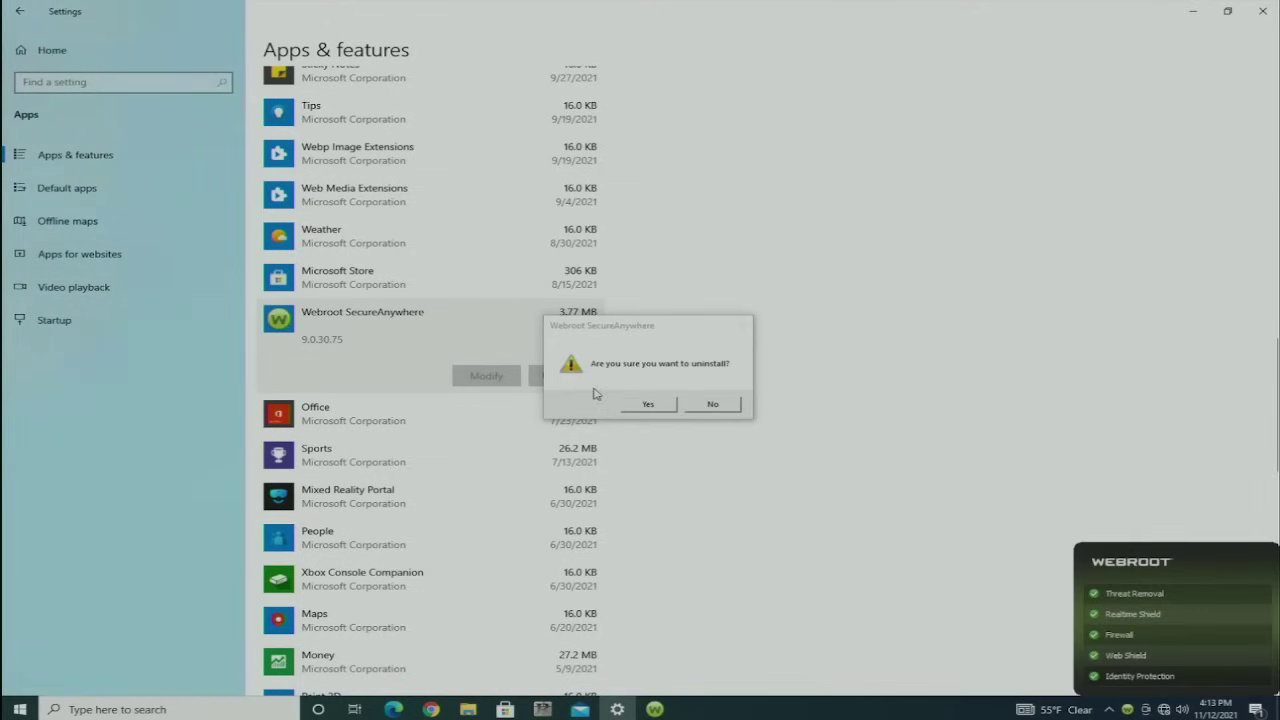
click(648, 403)
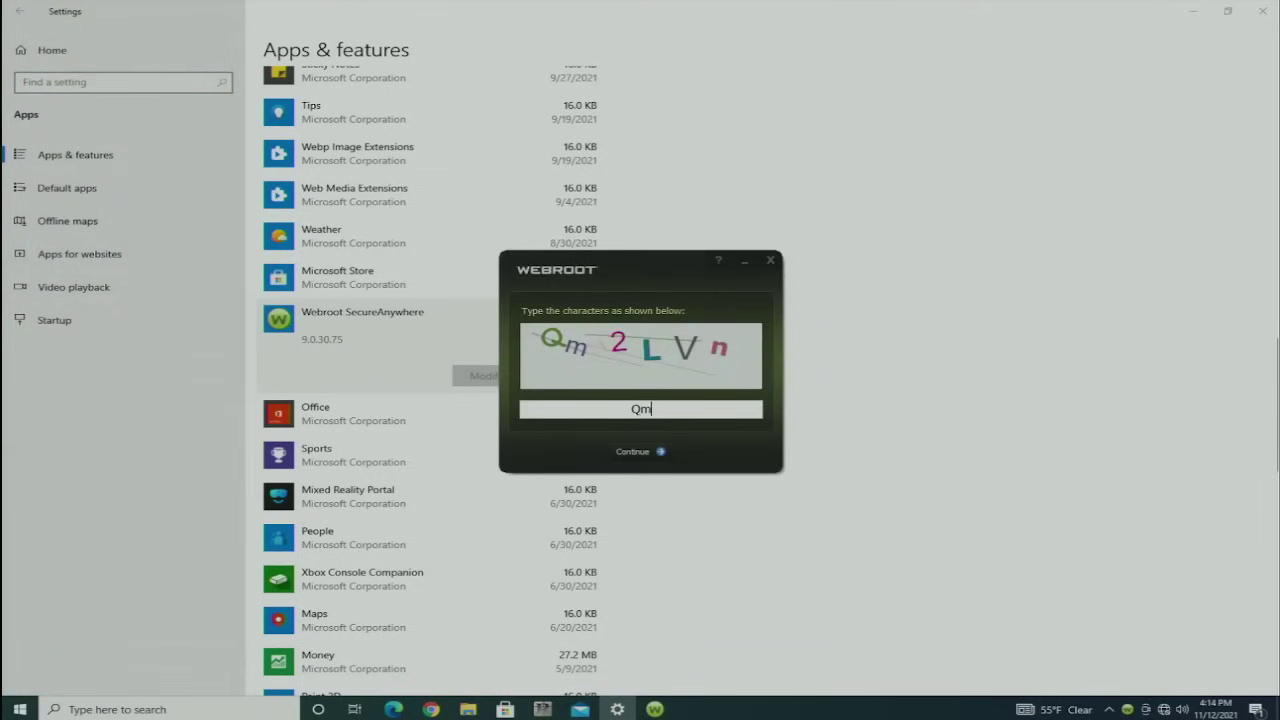
text(Qm2LVn)
key(Return)
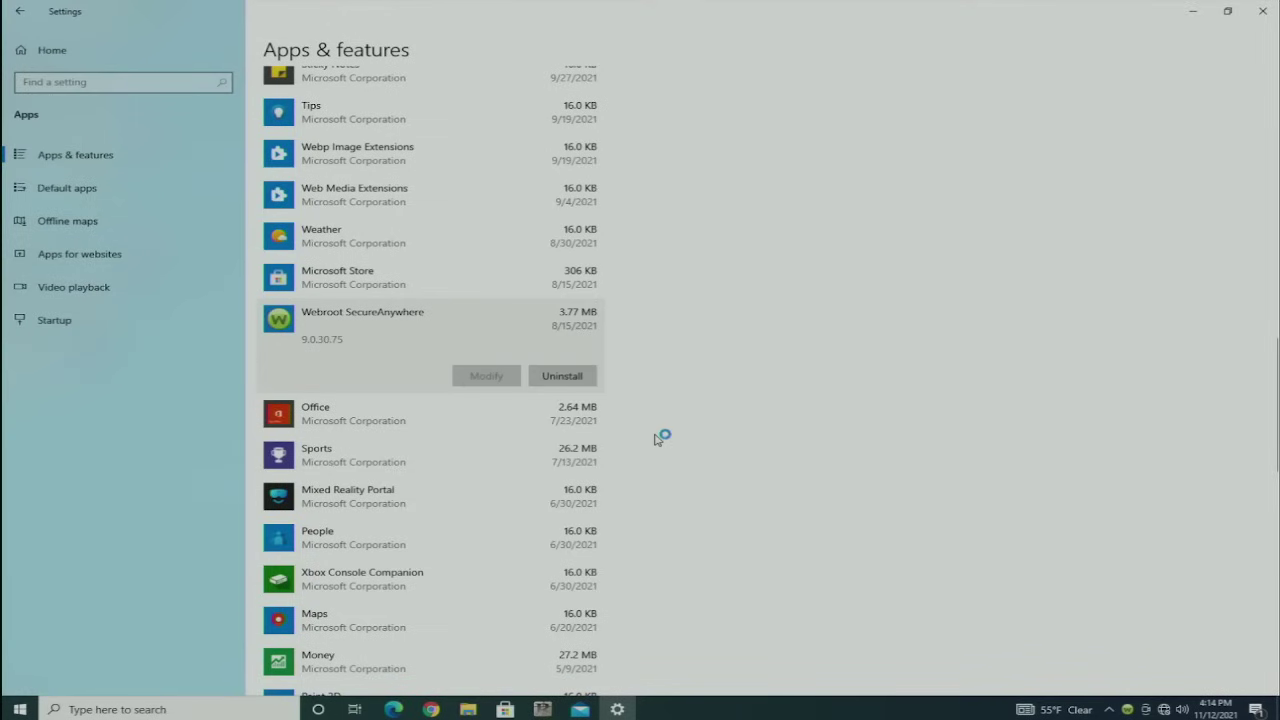
scroll(699, 438, down, 3)
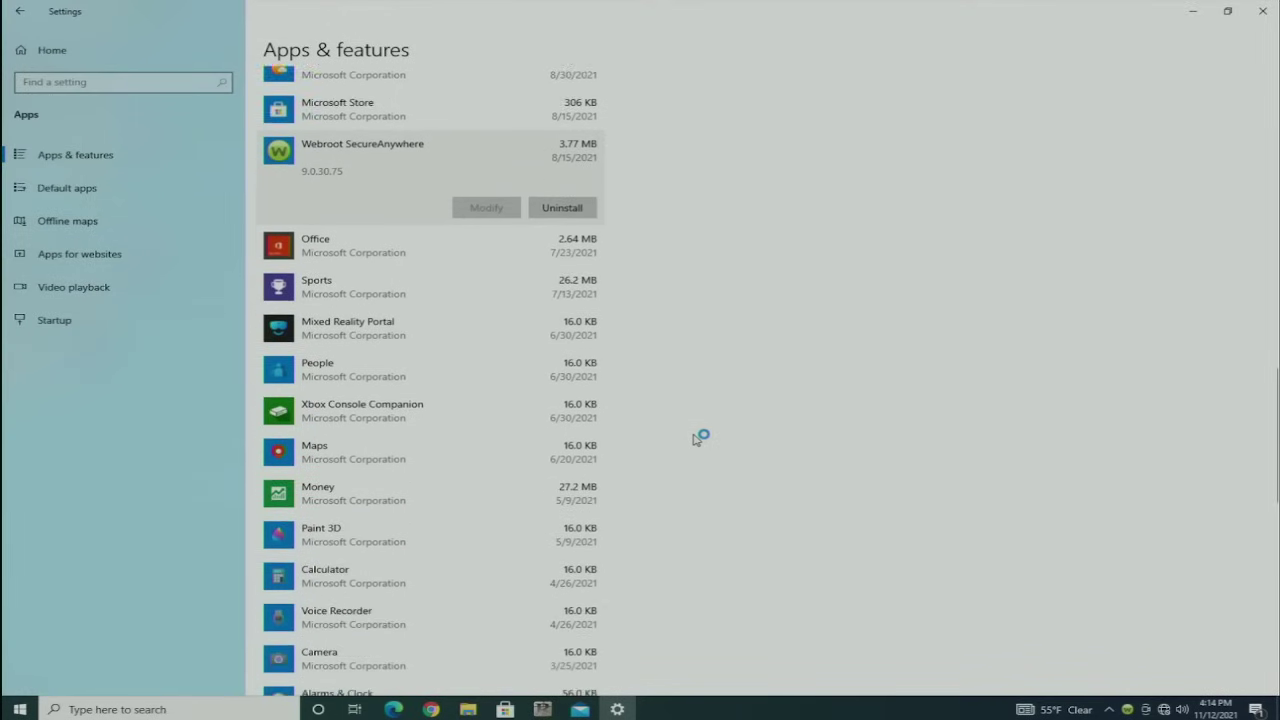
scroll(697, 440, down, 2)
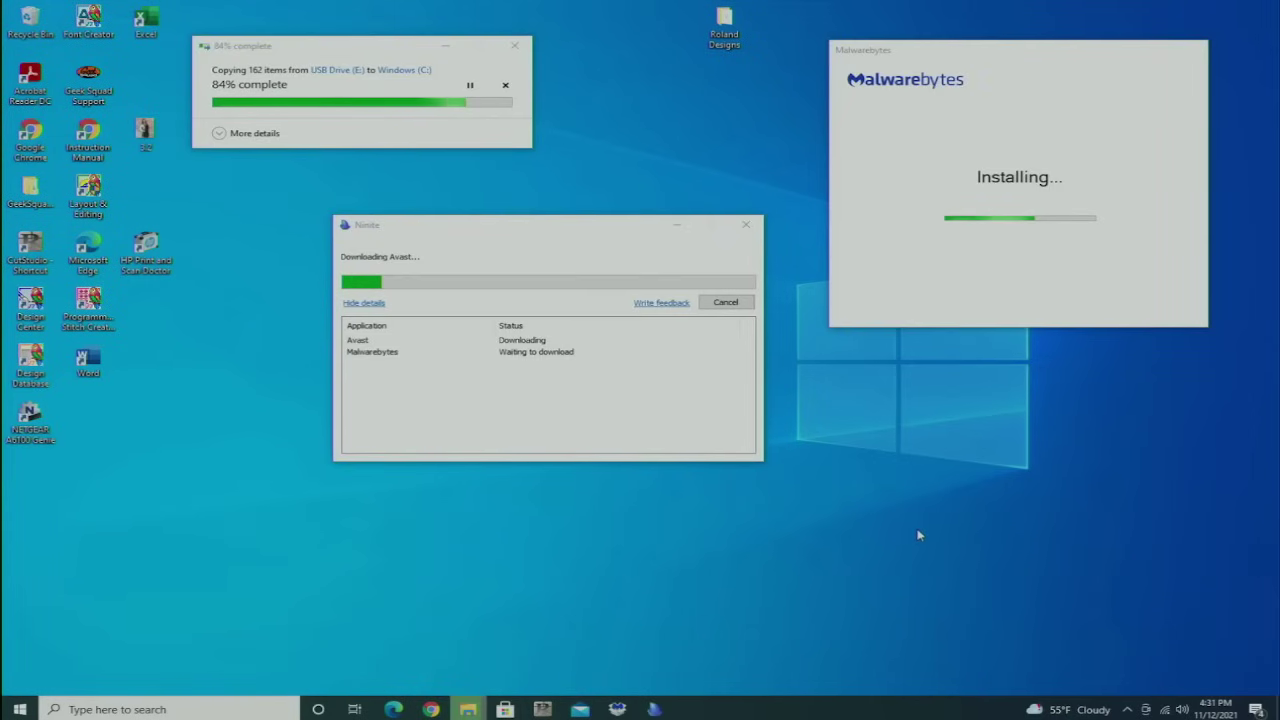
Open the !Midsouth PC Repair folder on Windows (C:) and launch the Defraggler installer.
key(super+alt+3)
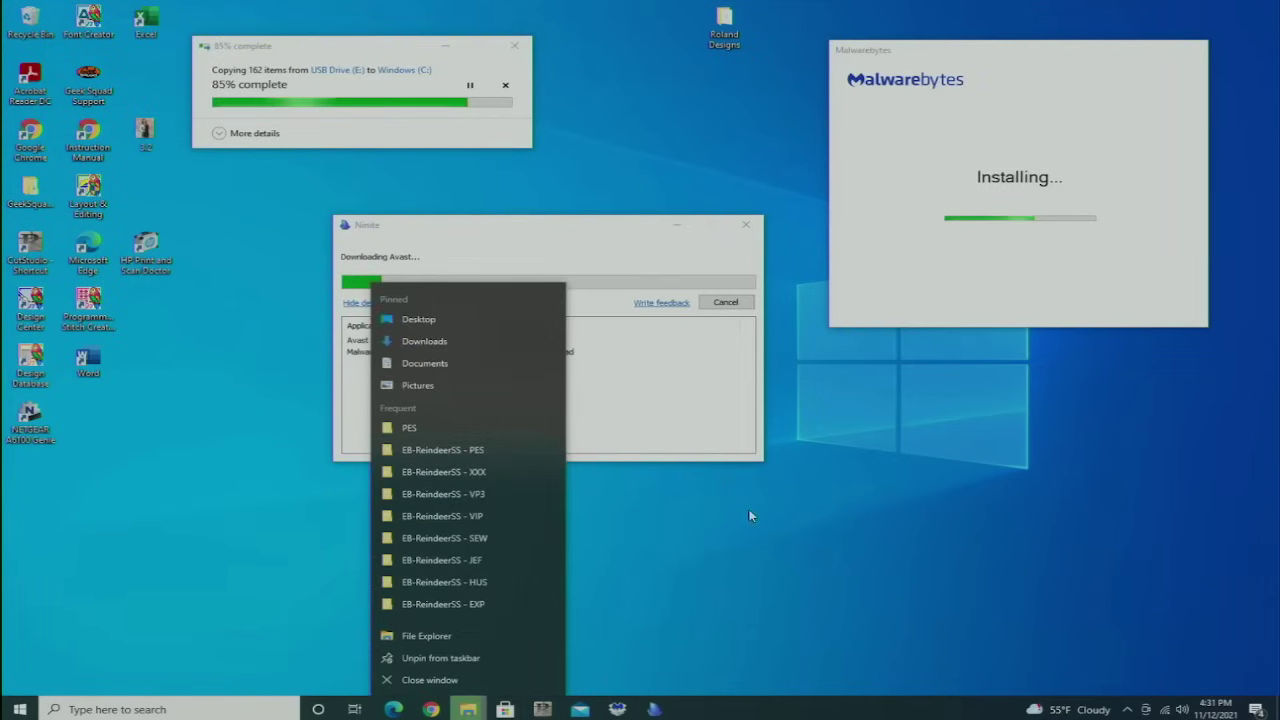
click(426, 636)
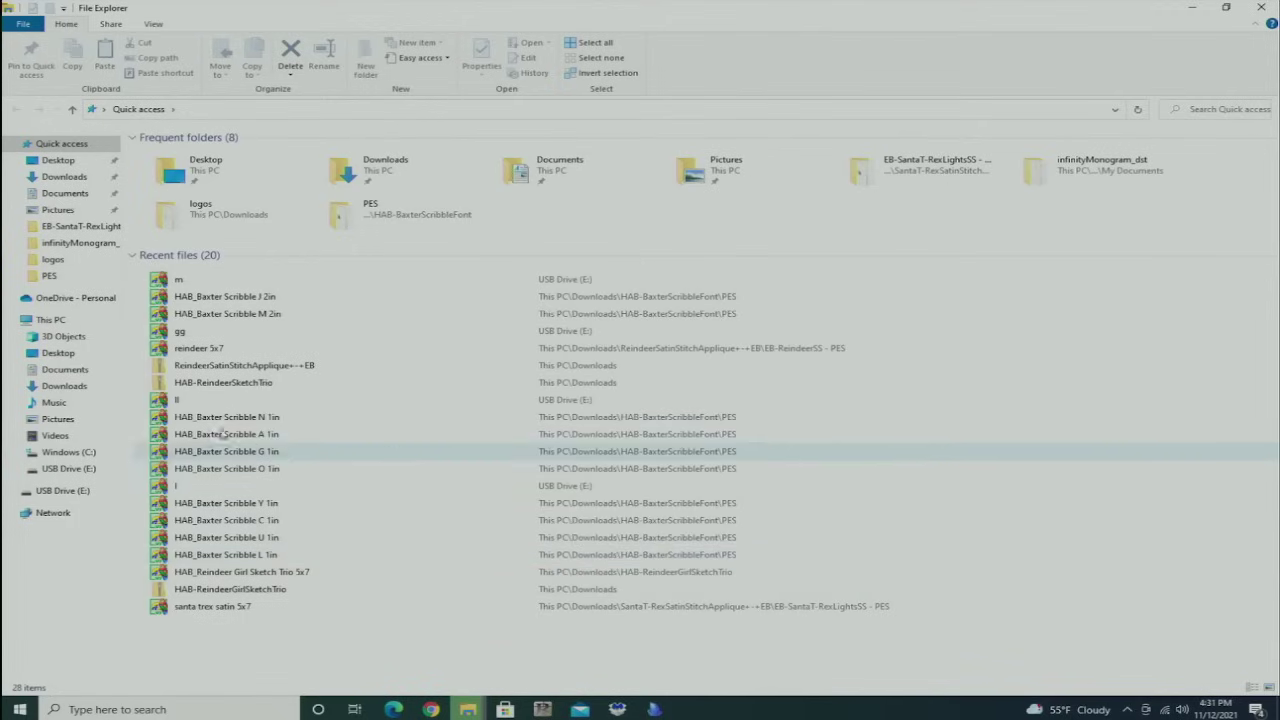
click(92, 452)
double_click(203, 155)
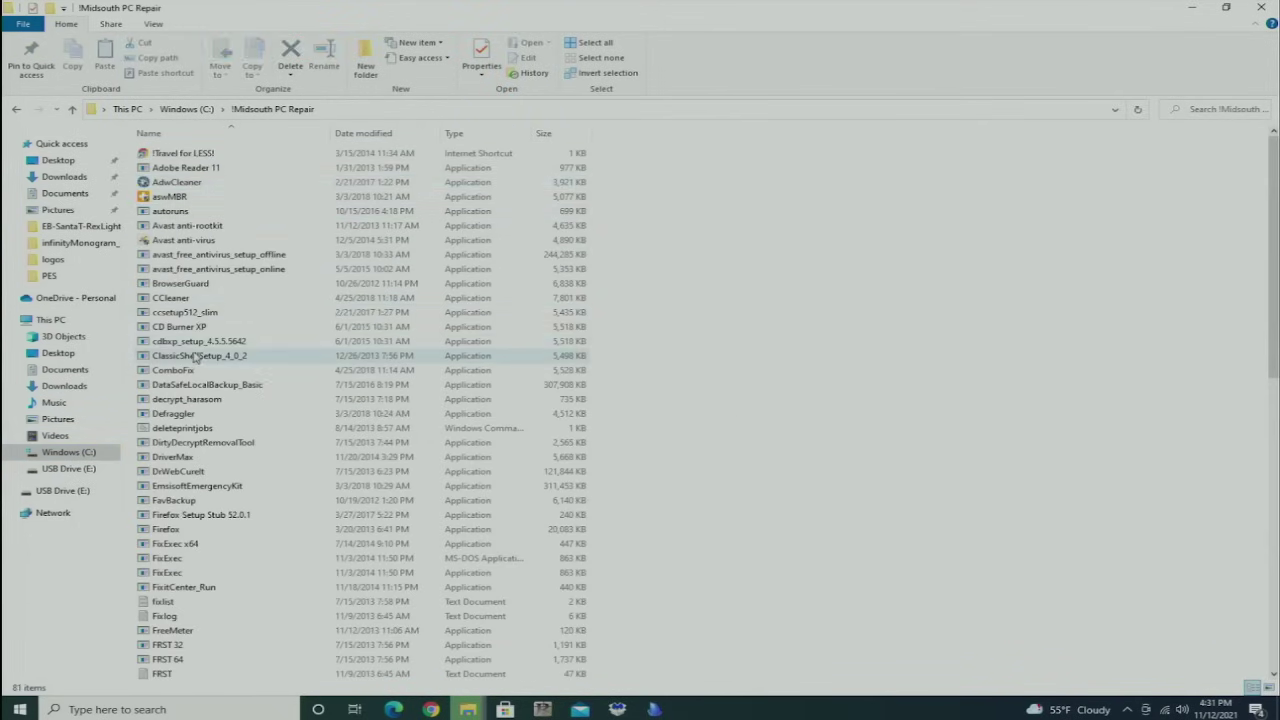
double_click(175, 415)
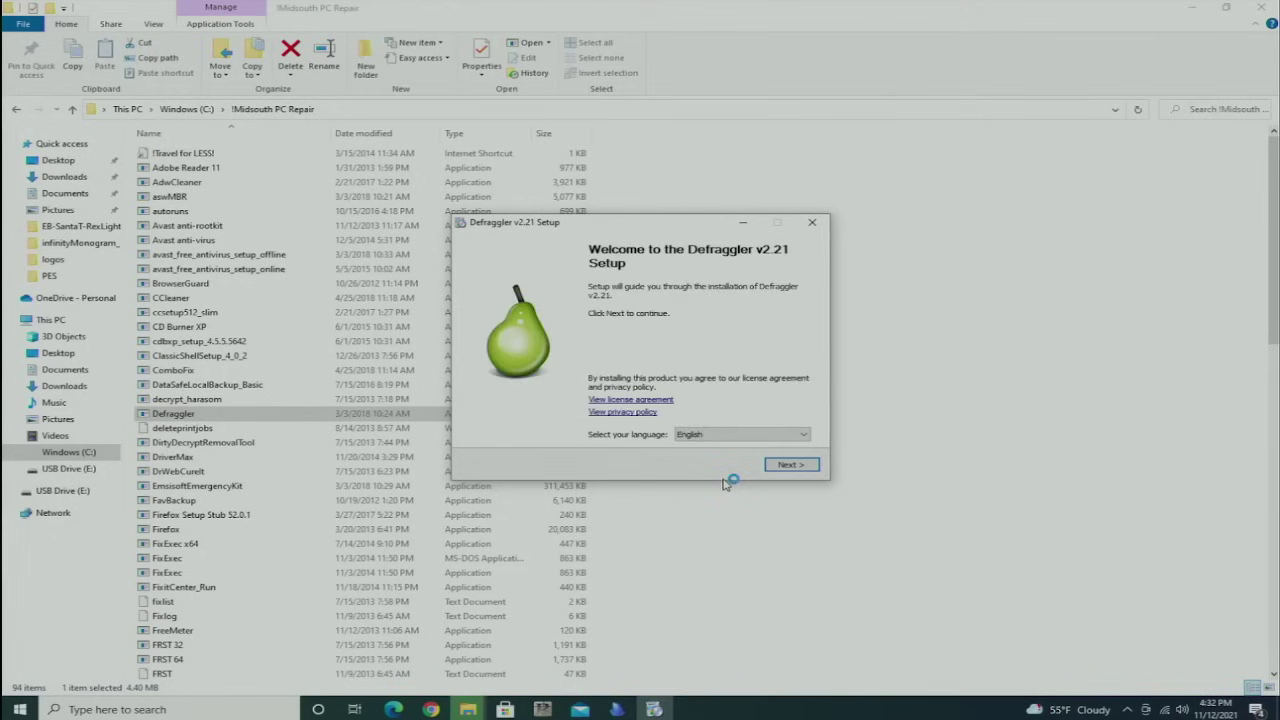
Install Defraggler v2.21 with the CCleaner offer accepted and launch it.
click(790, 465)
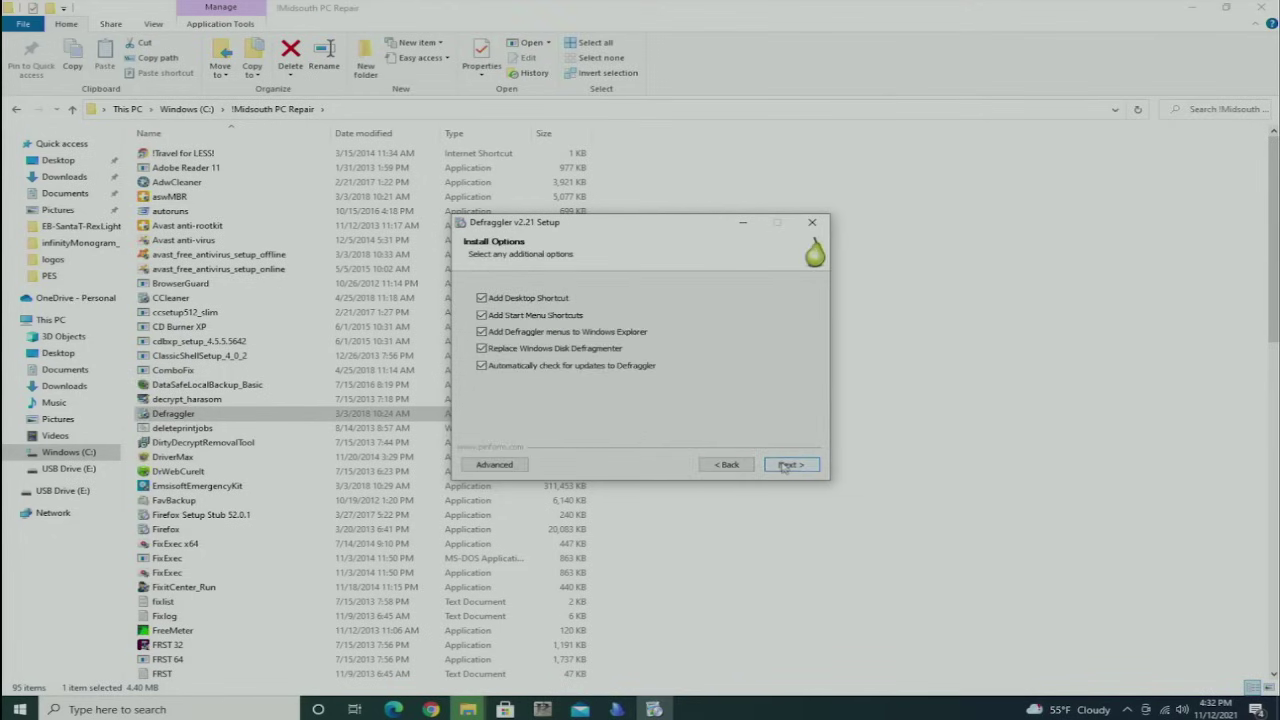
click(786, 466)
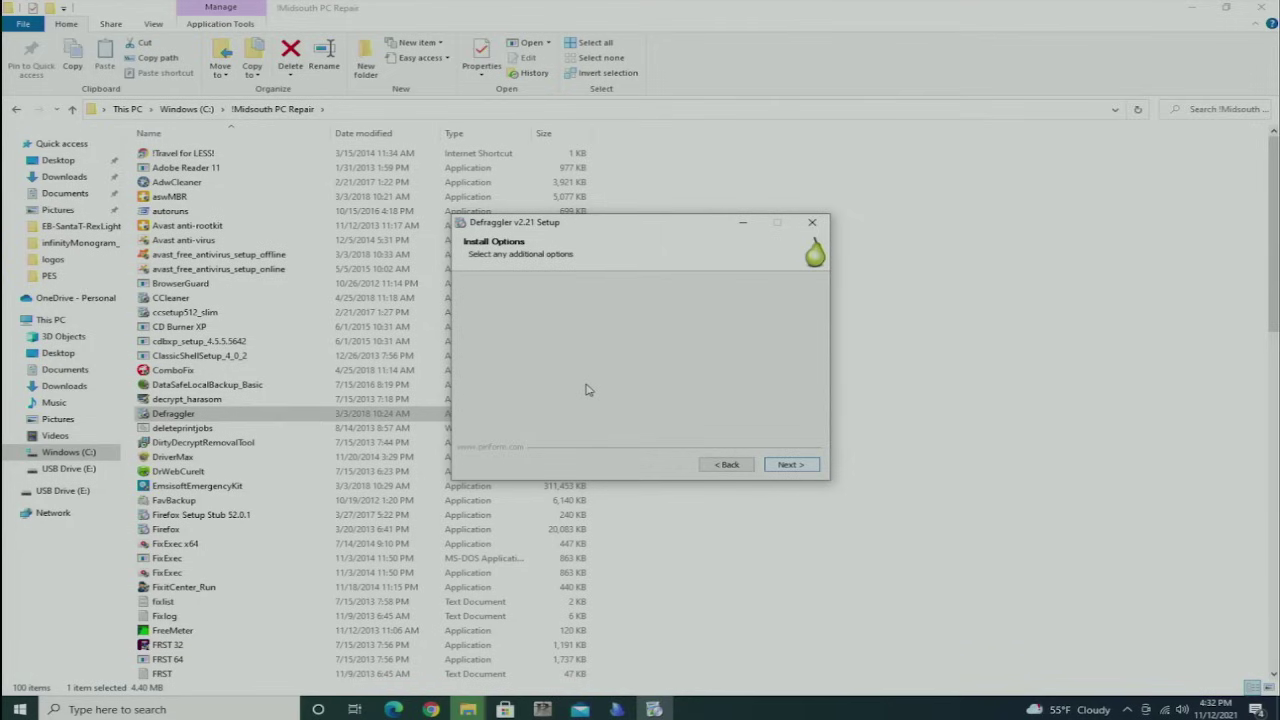
scroll(603, 513, down, 3)
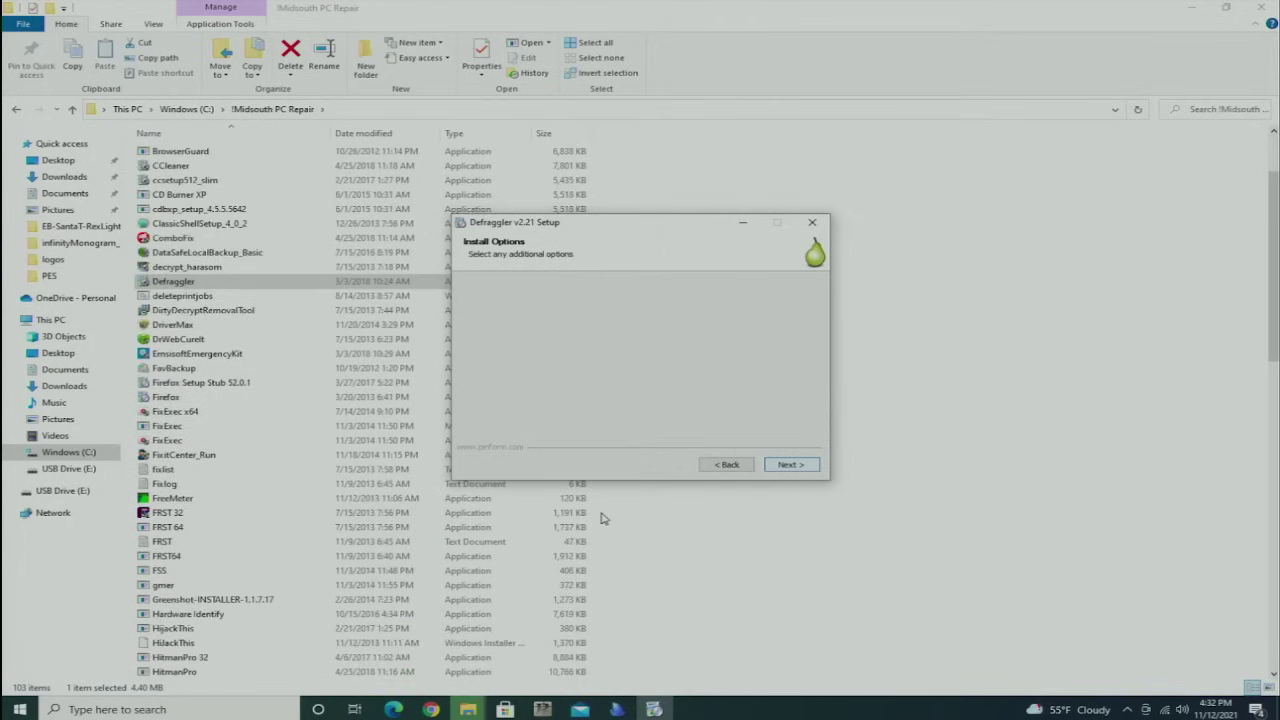
scroll(600, 520, down, 8)
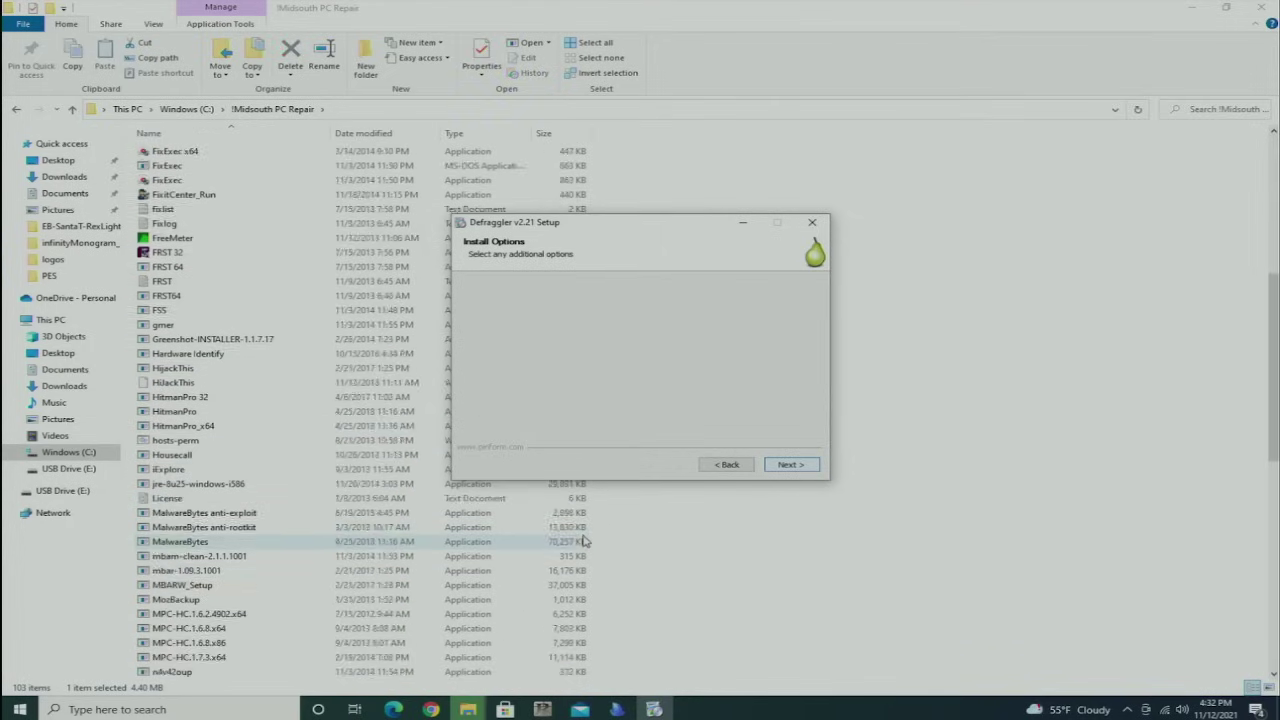
scroll(585, 532, down, 7)
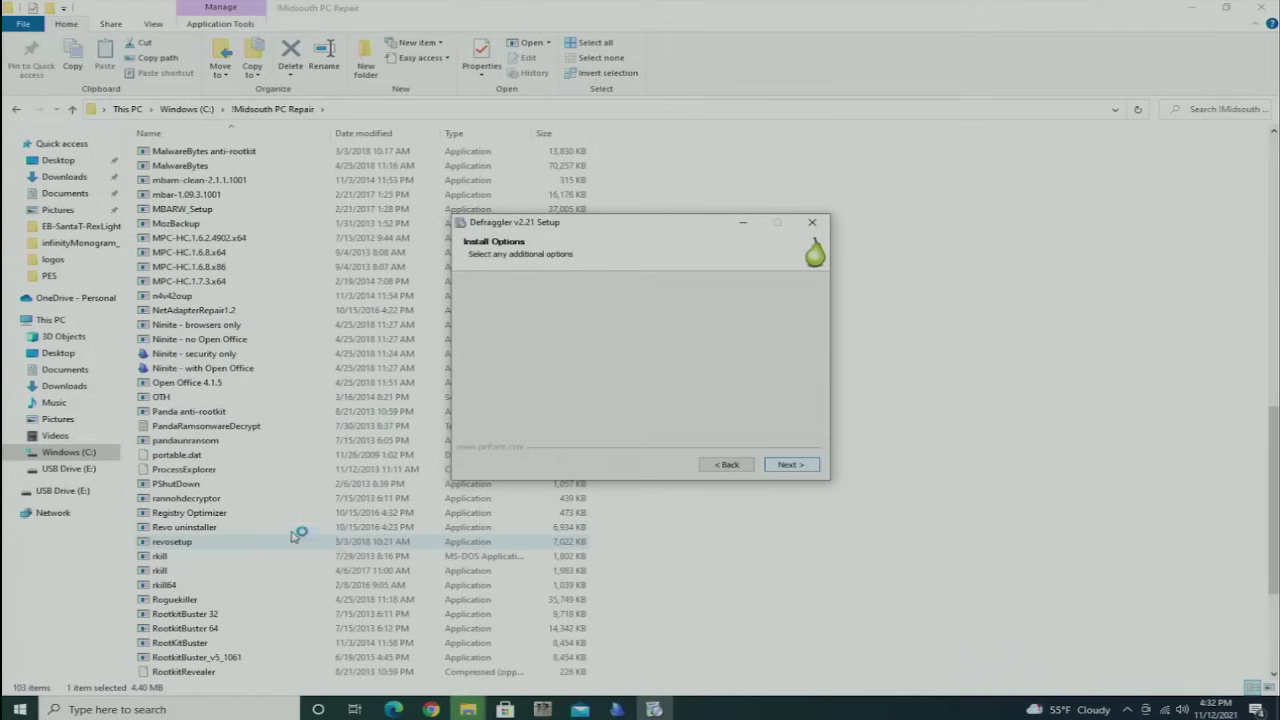
click(172, 558)
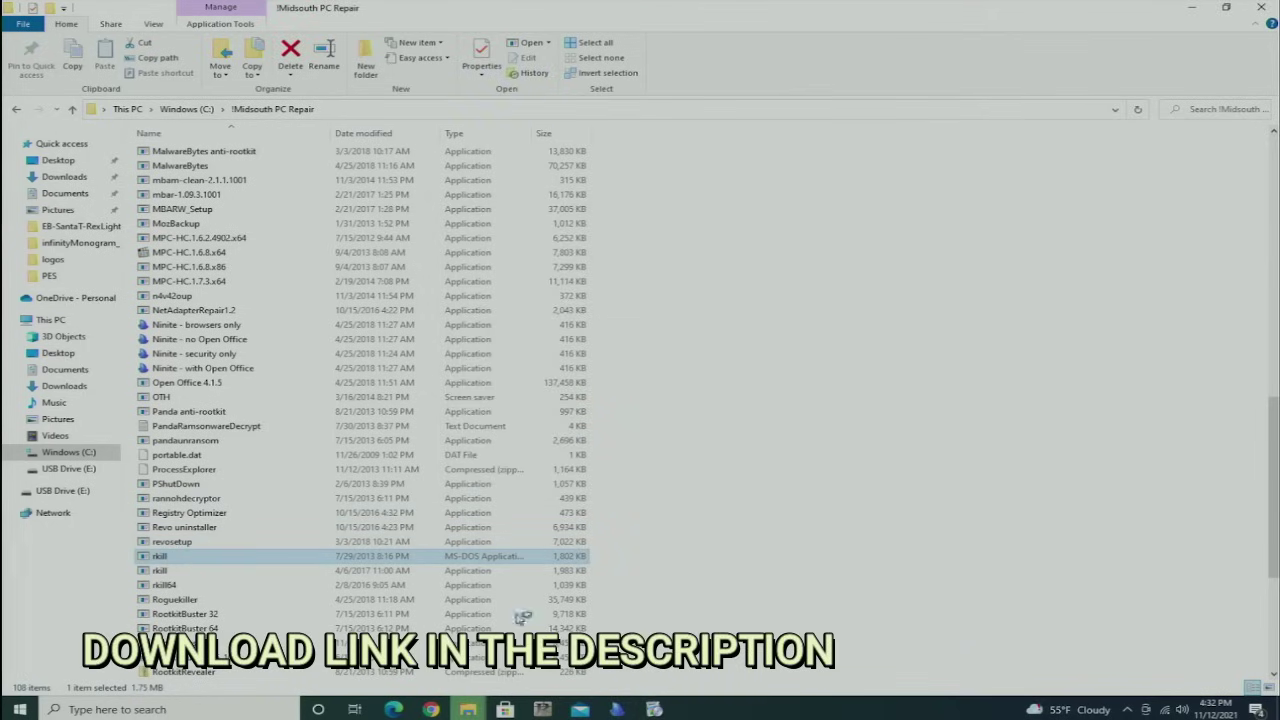
click(653, 709)
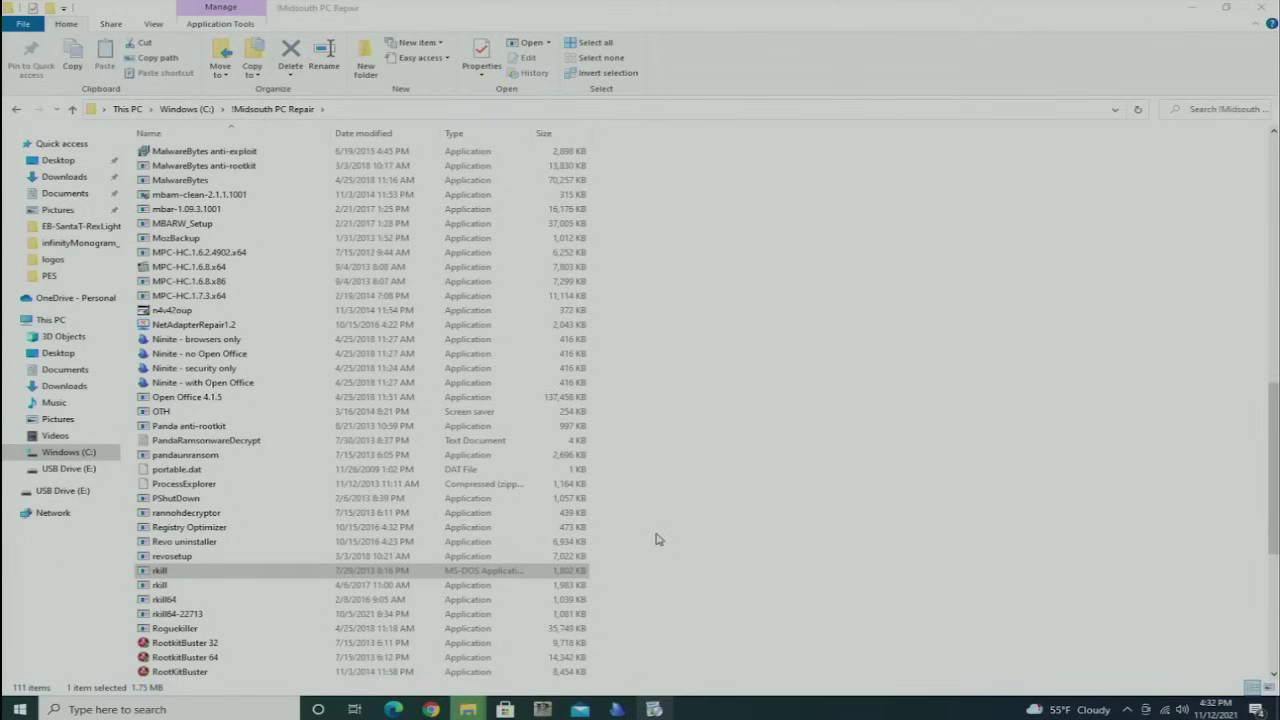
scroll(708, 517, down, 3)
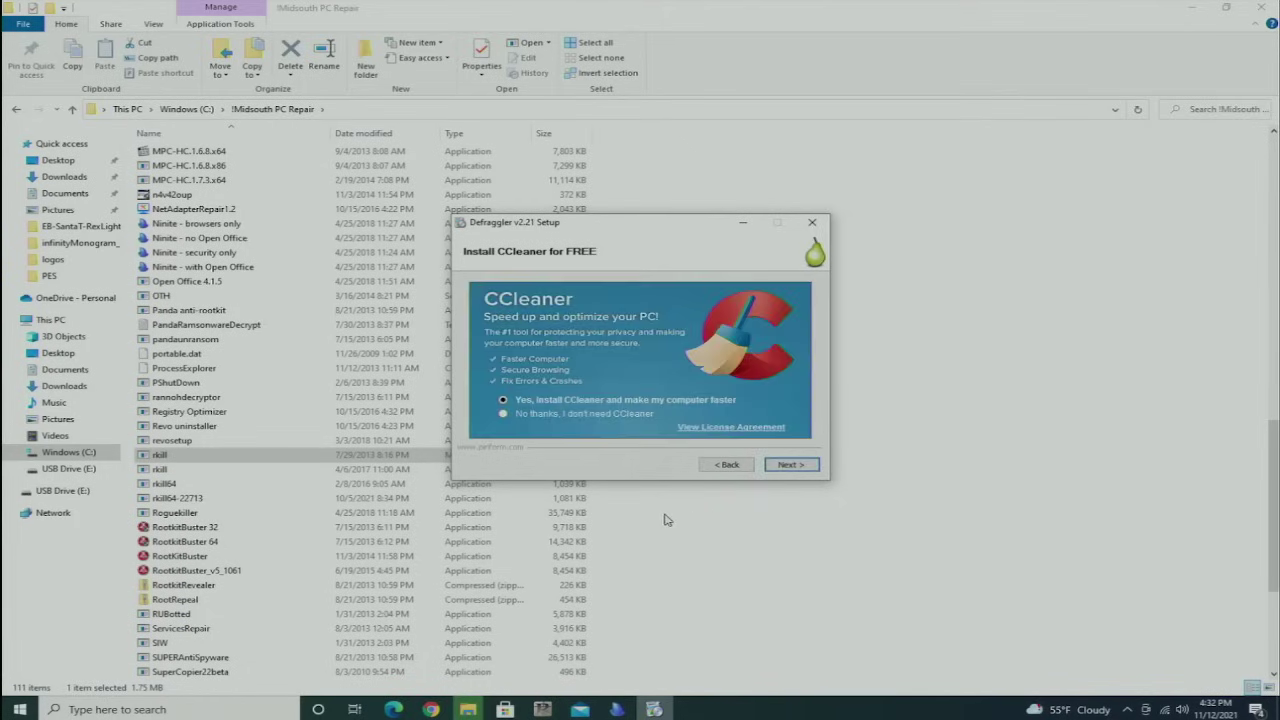
click(789, 465)
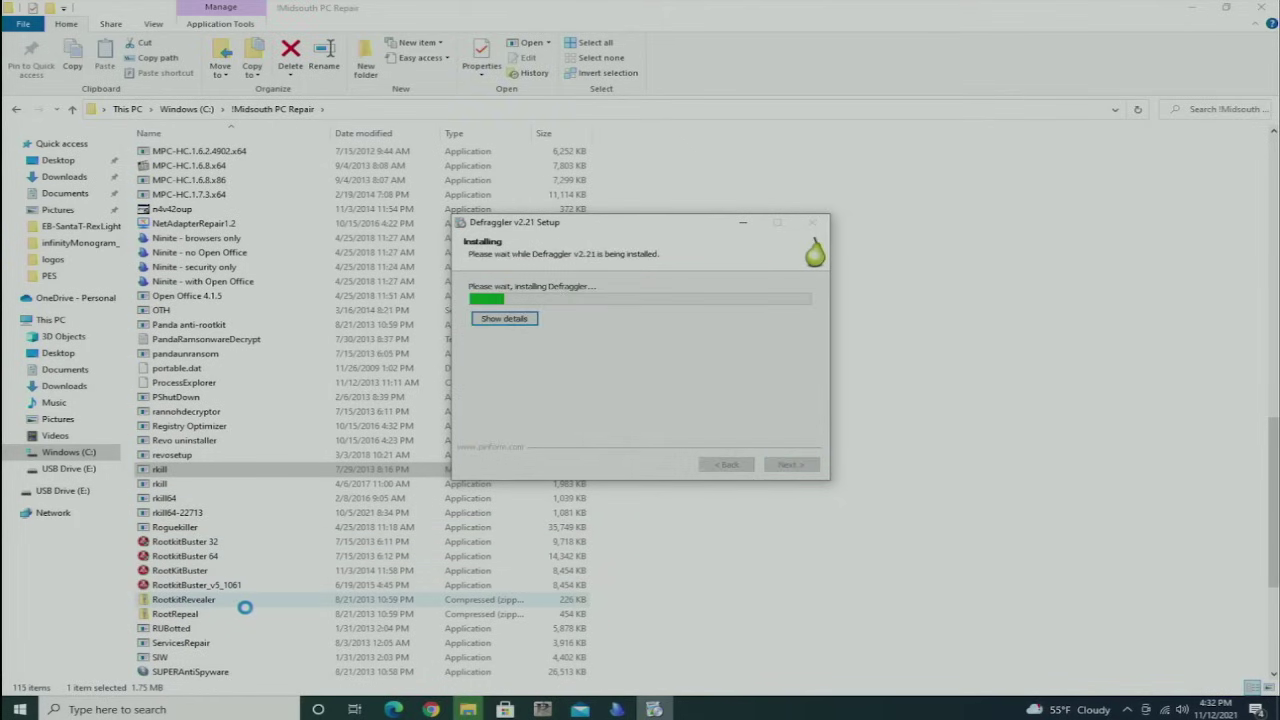
scroll(316, 505, down, 2)
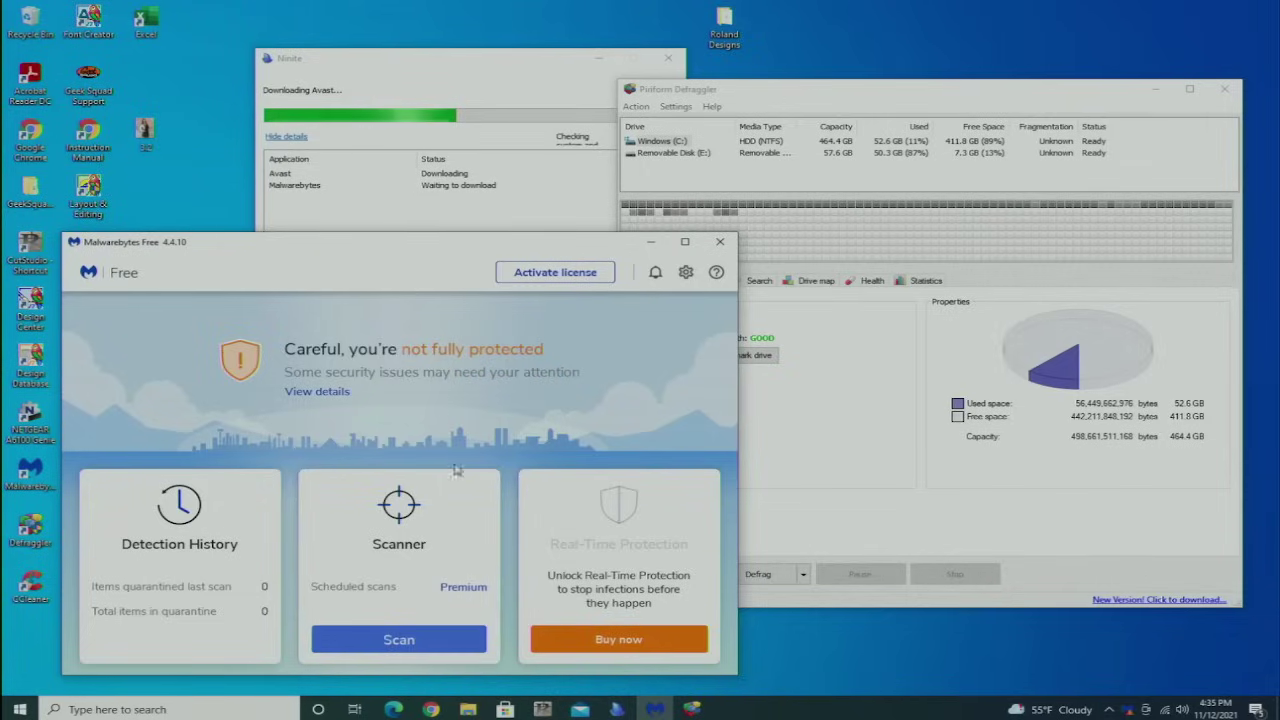
Start a Malwarebytes threat scan and analyze drive C: in an enlarged Defraggler window.
click(428, 641)
drag(766, 100, 714, 97)
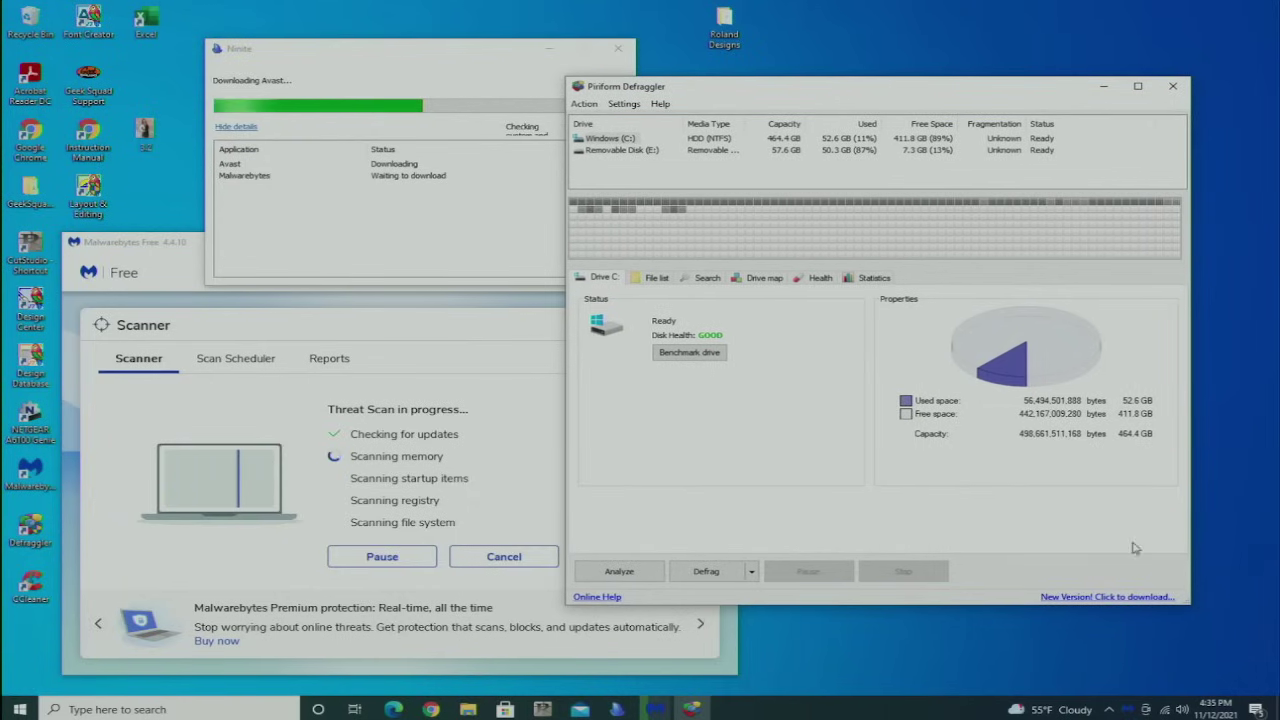
drag(1183, 599, 1236, 636)
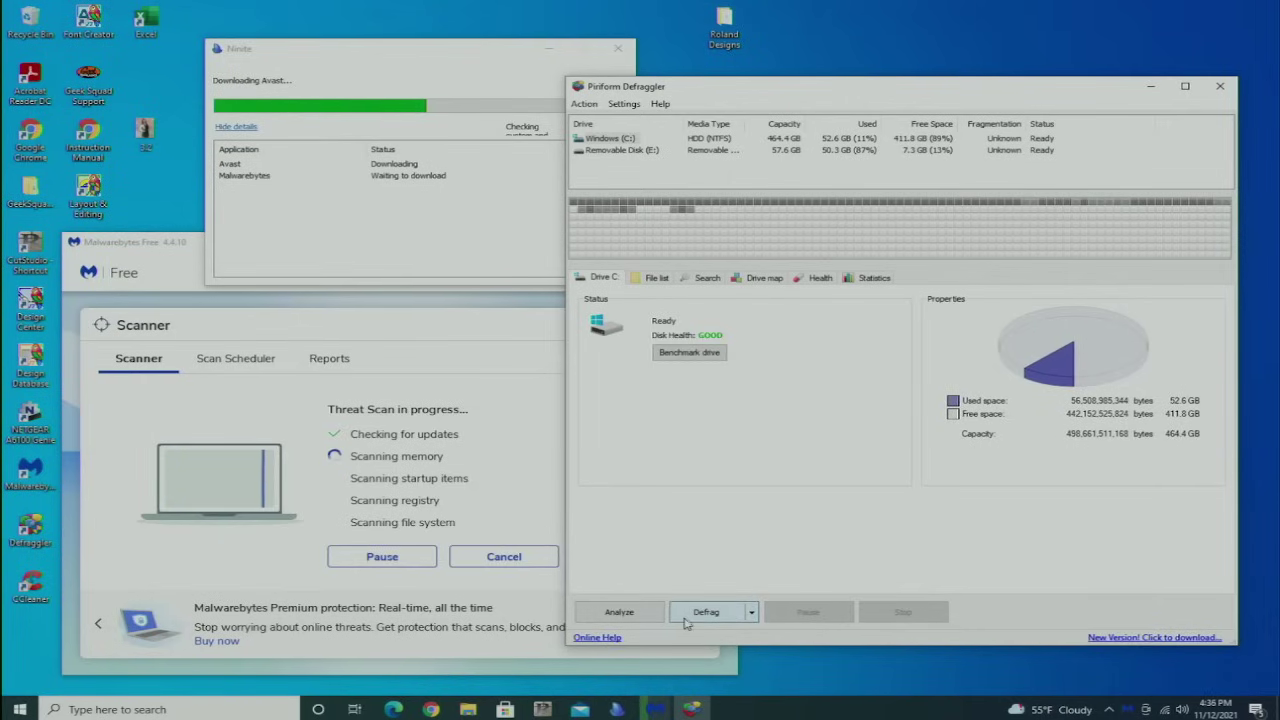
click(642, 614)
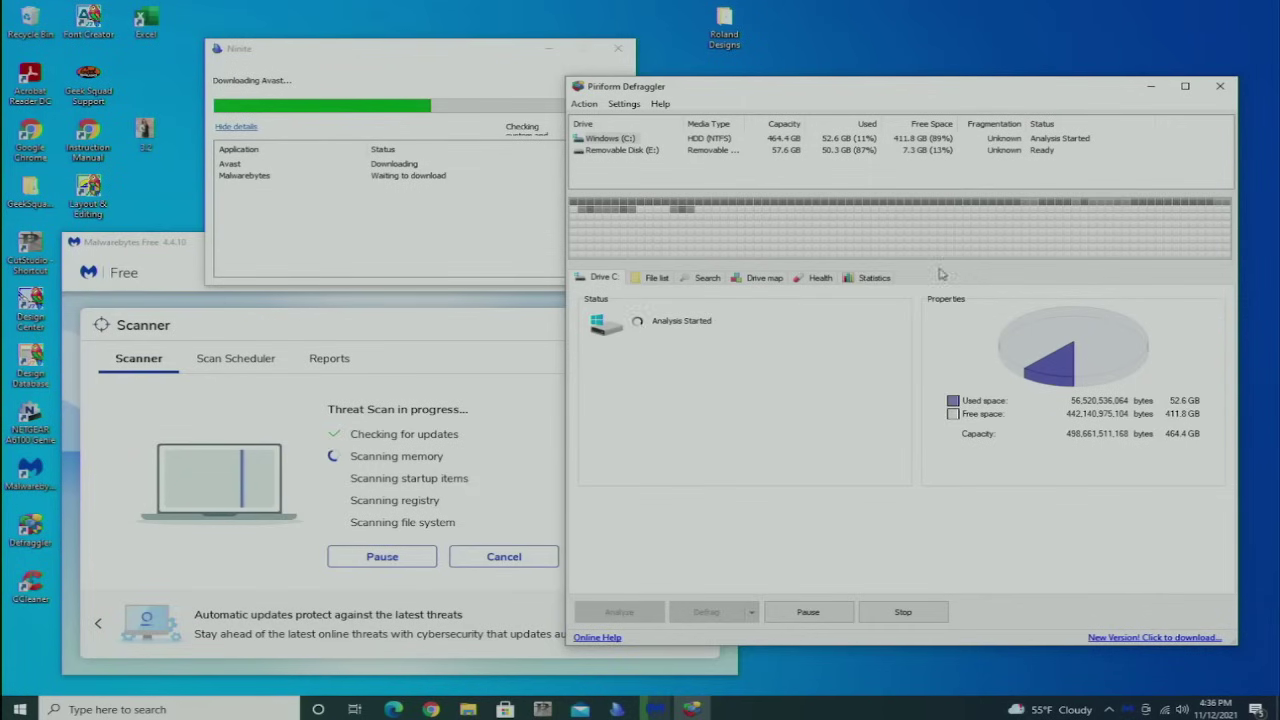
drag(940, 267, 940, 349)
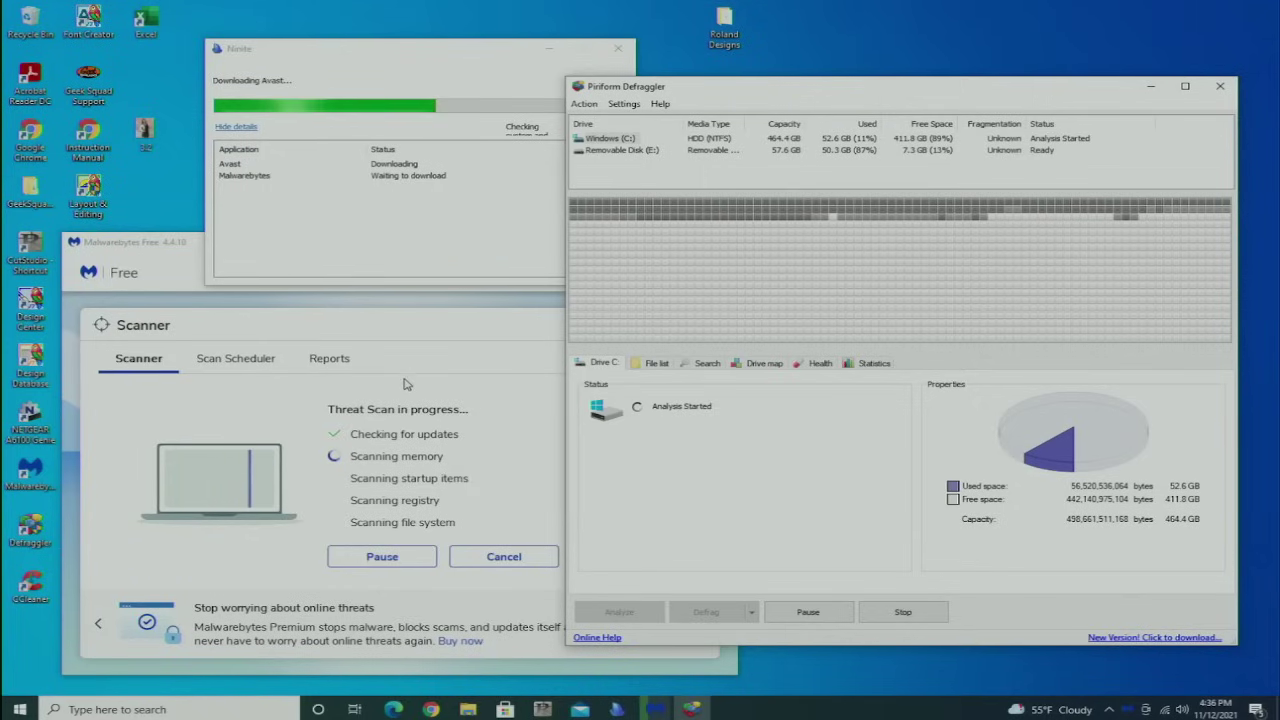
Check the Malwarebytes scan progress and start CCleaner's junk-file analysis.
click(157, 249)
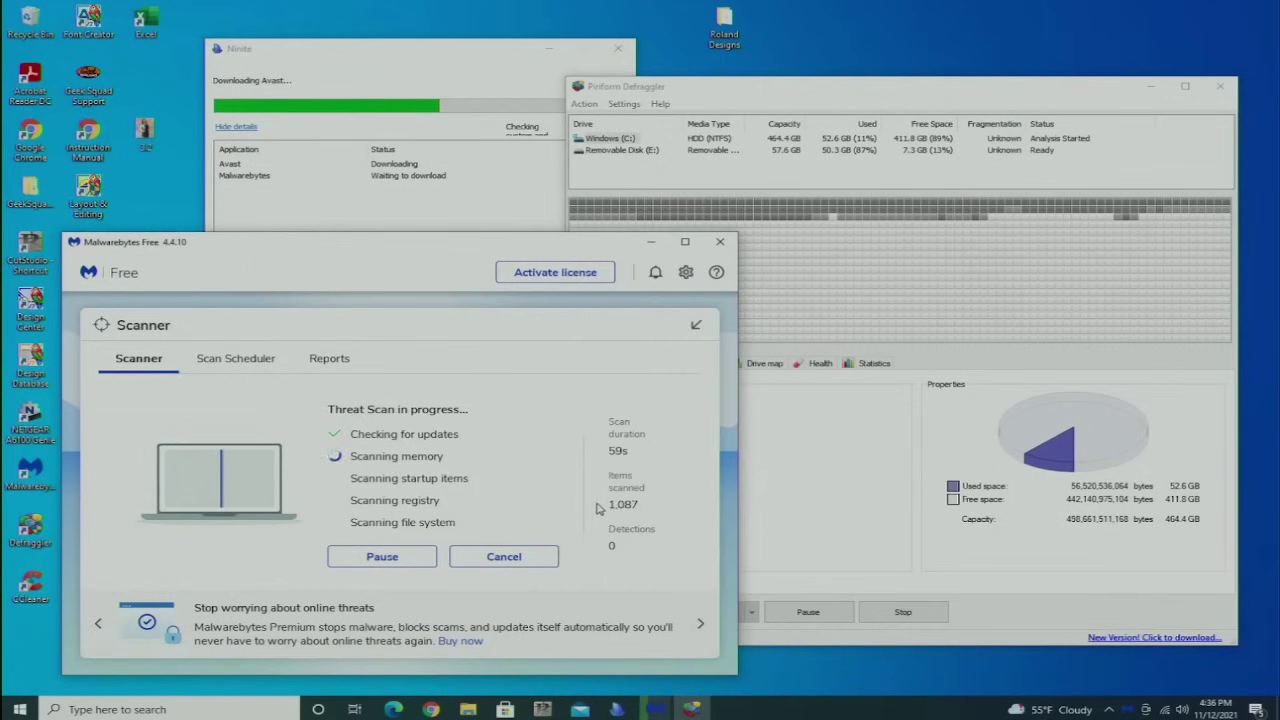
click(910, 107)
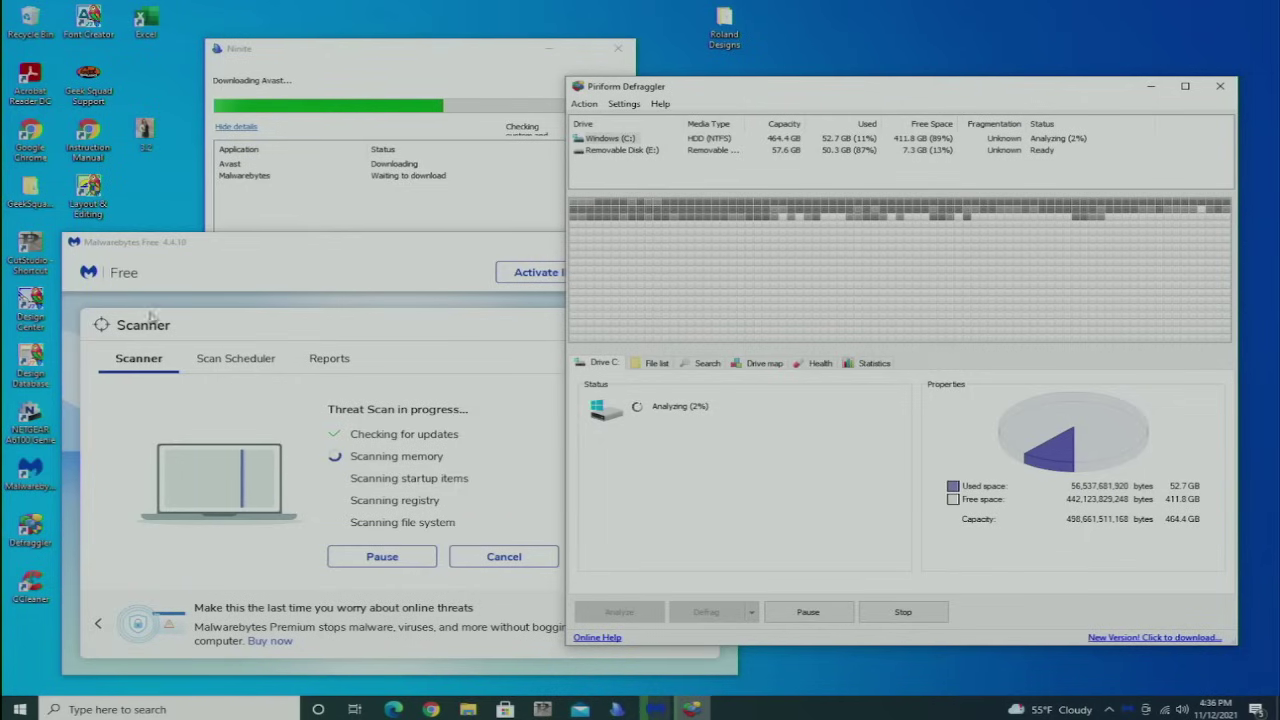
click(52, 540)
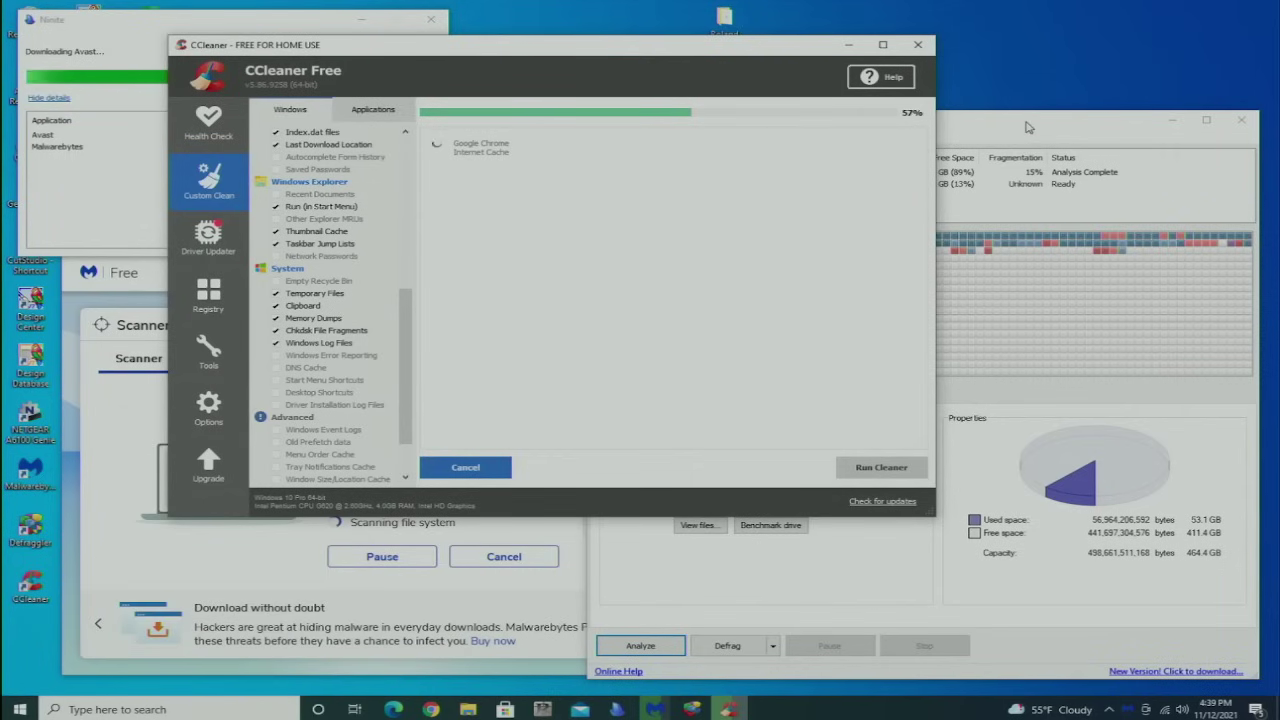
Enlarge Defraggler's drive map and start defragmenting Windows (C:).
click(1028, 127)
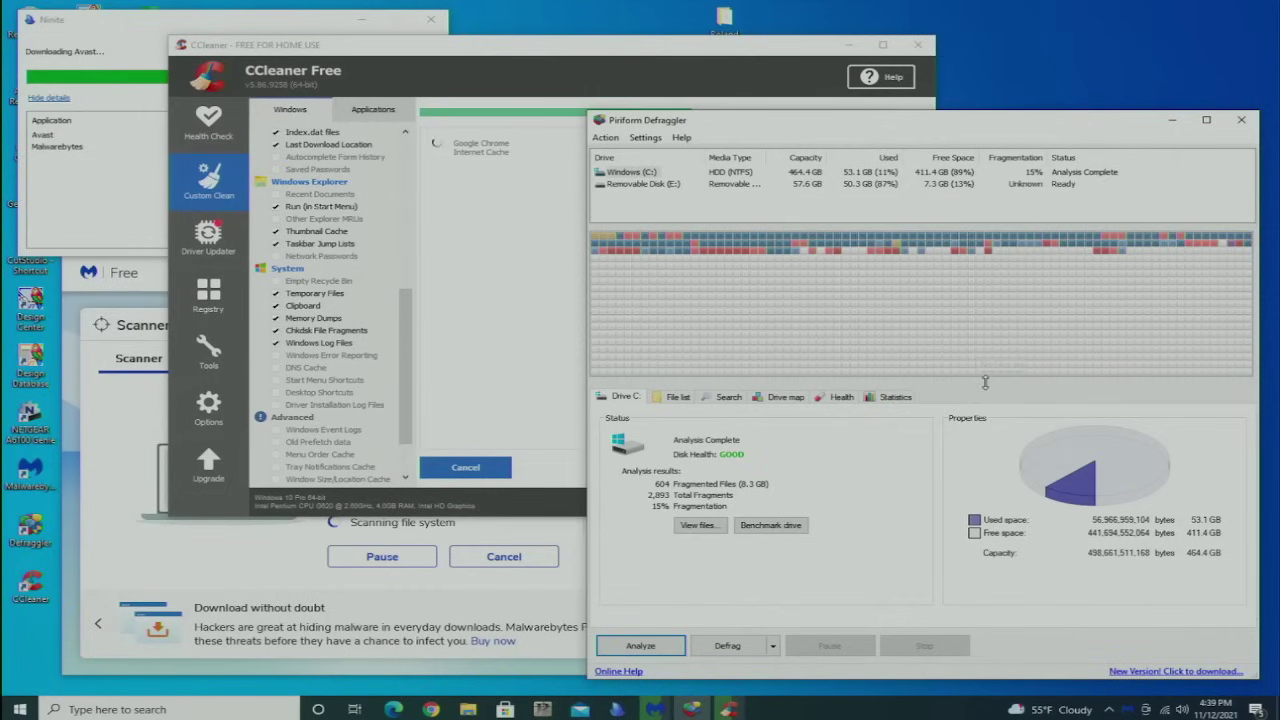
drag(985, 382, 987, 421)
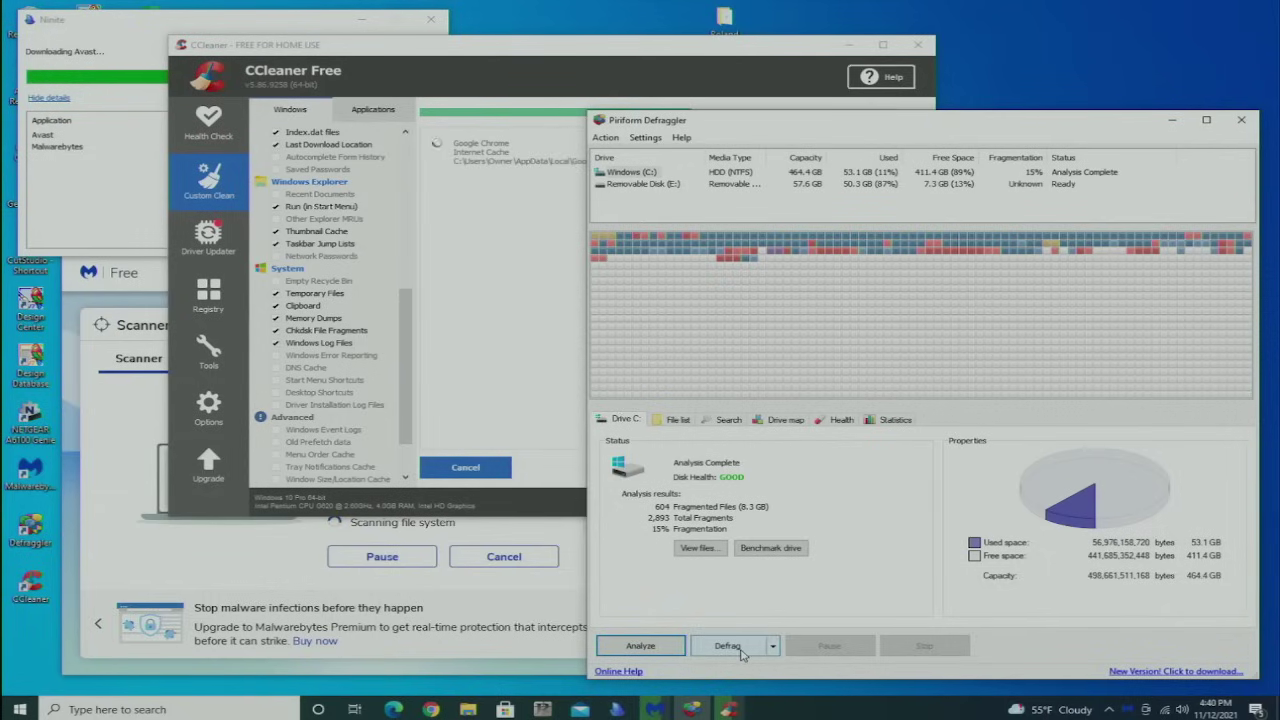
click(740, 650)
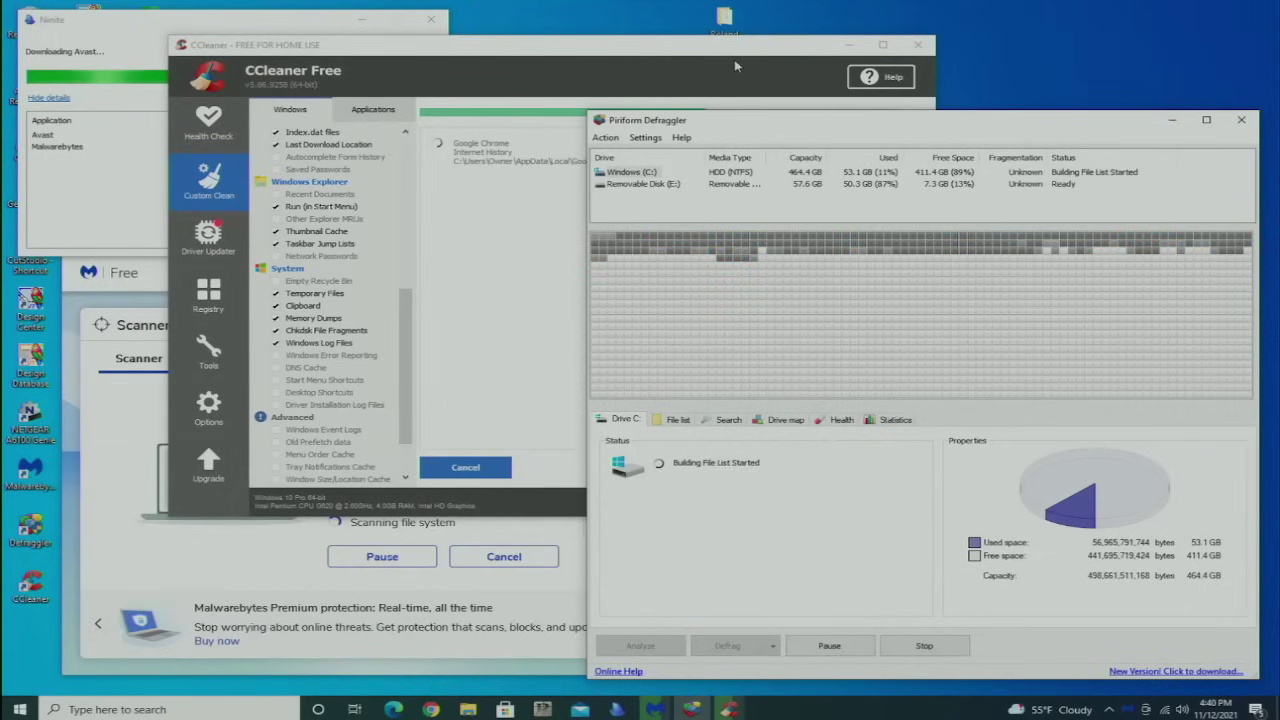
Check Malwarebytes, then move CCleaner right and review its 1,807 MB analysis results.
click(150, 280)
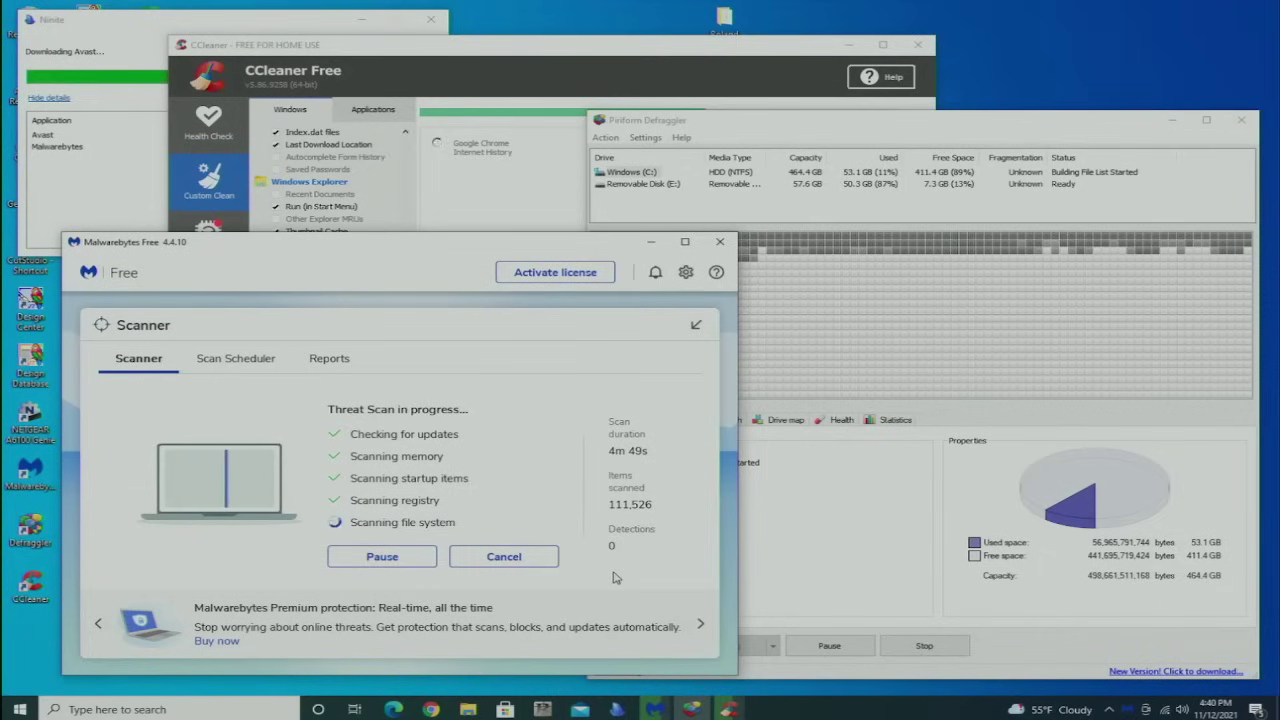
drag(652, 60, 878, 51)
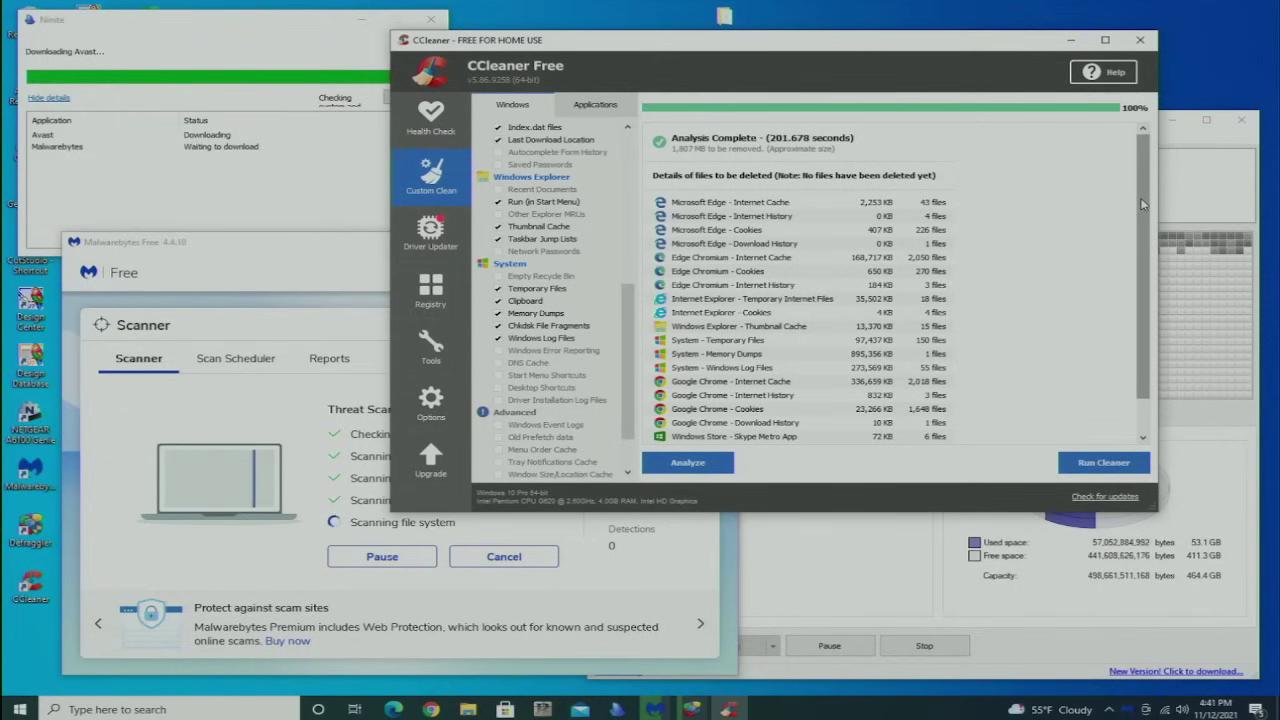
scroll(1144, 205, down, 1)
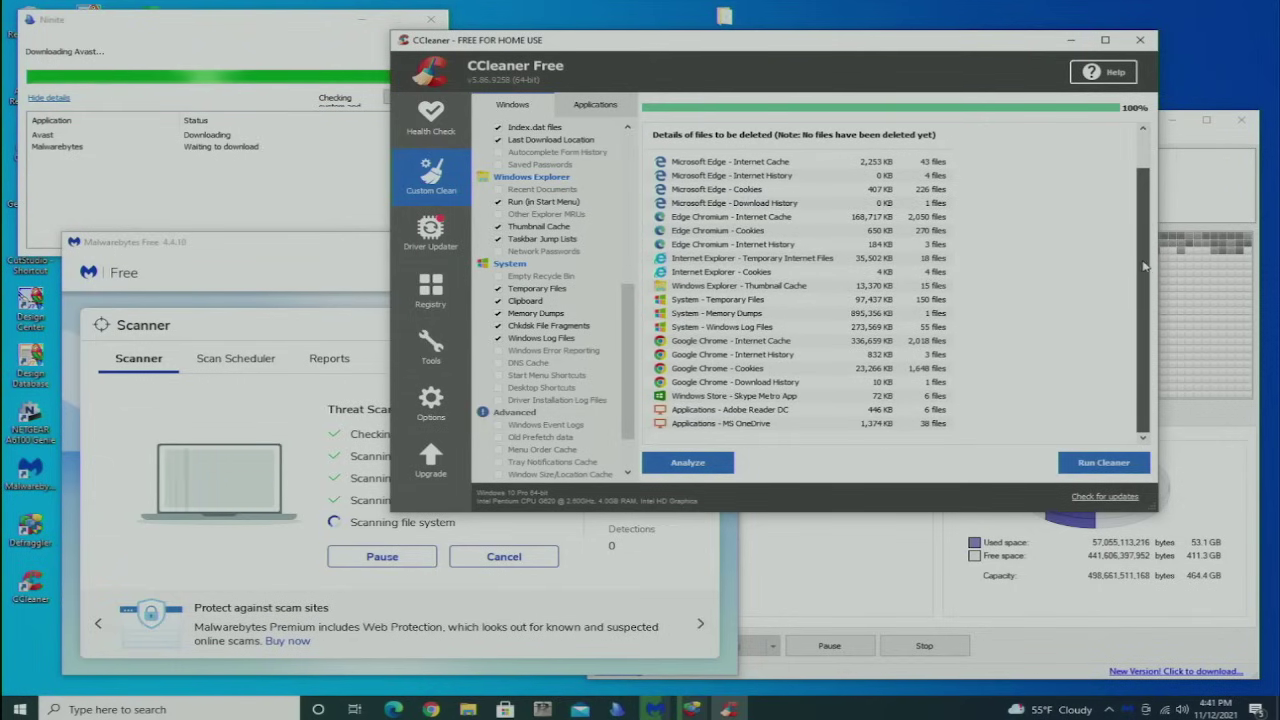
scroll(1145, 191, up, 1)
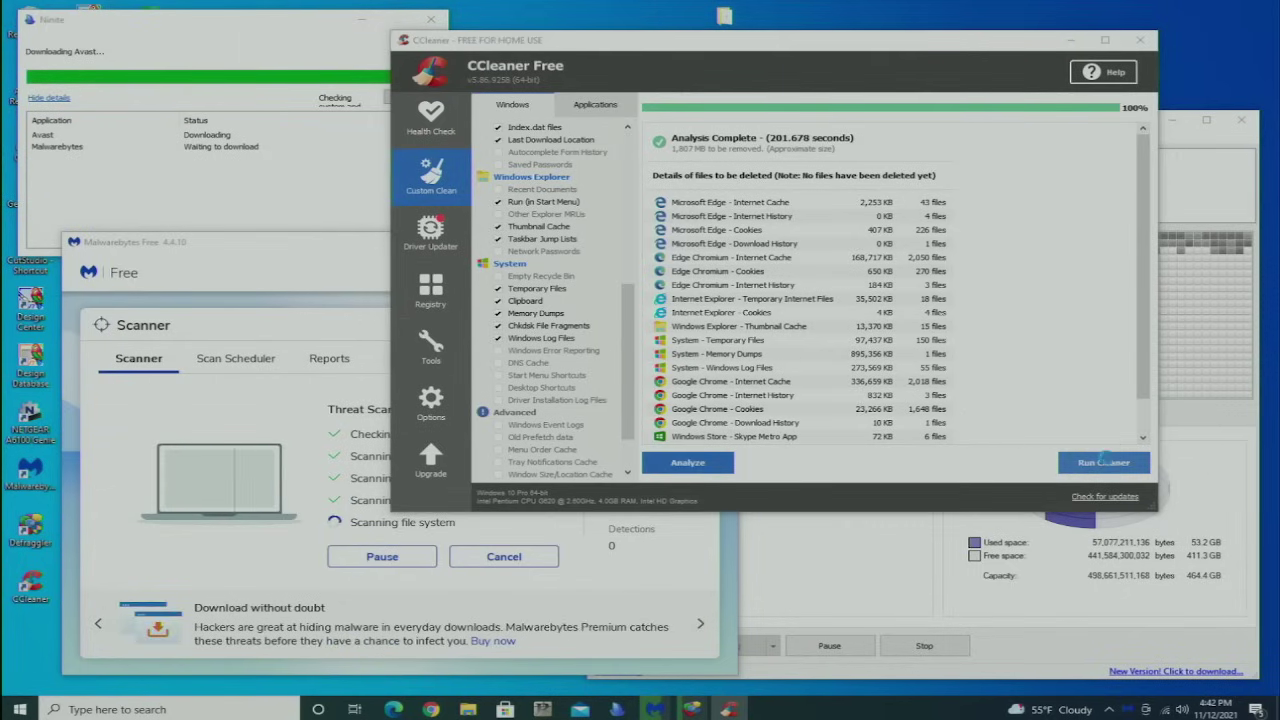
Run CCleaner's cleaner, confirm the deletion, and rearrange the Defraggler and CCleaner windows.
click(1108, 462)
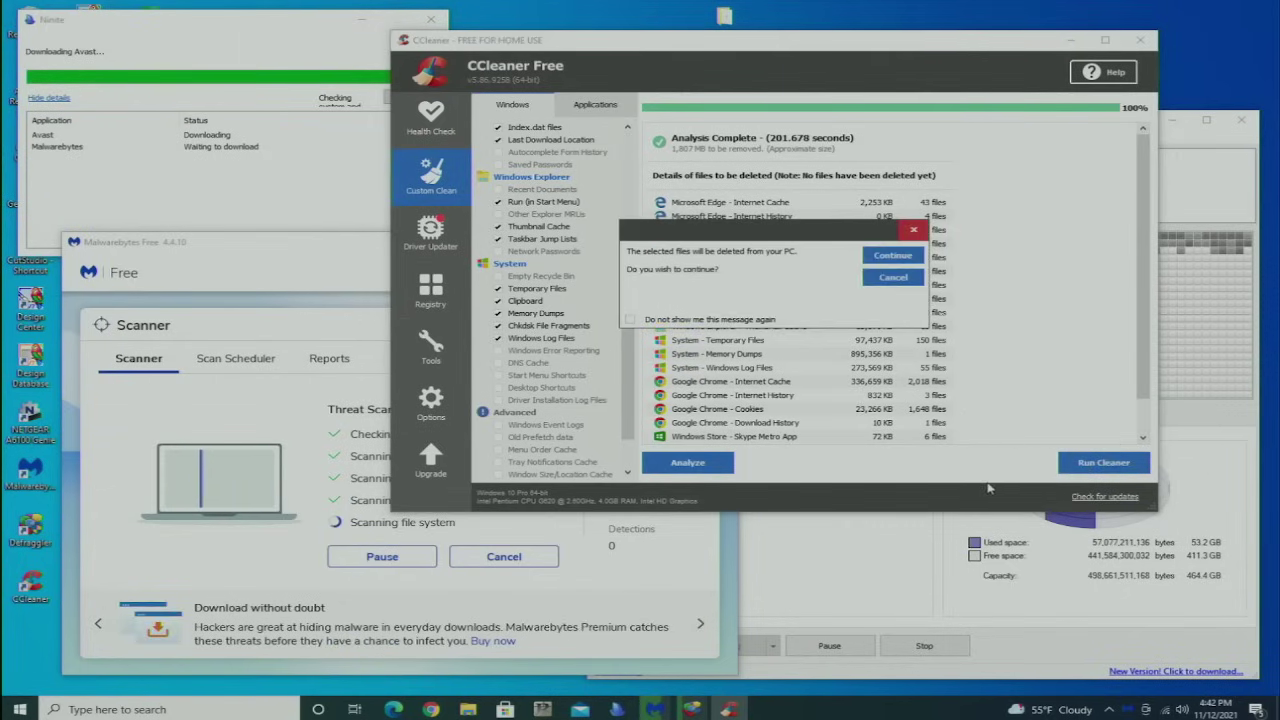
click(868, 257)
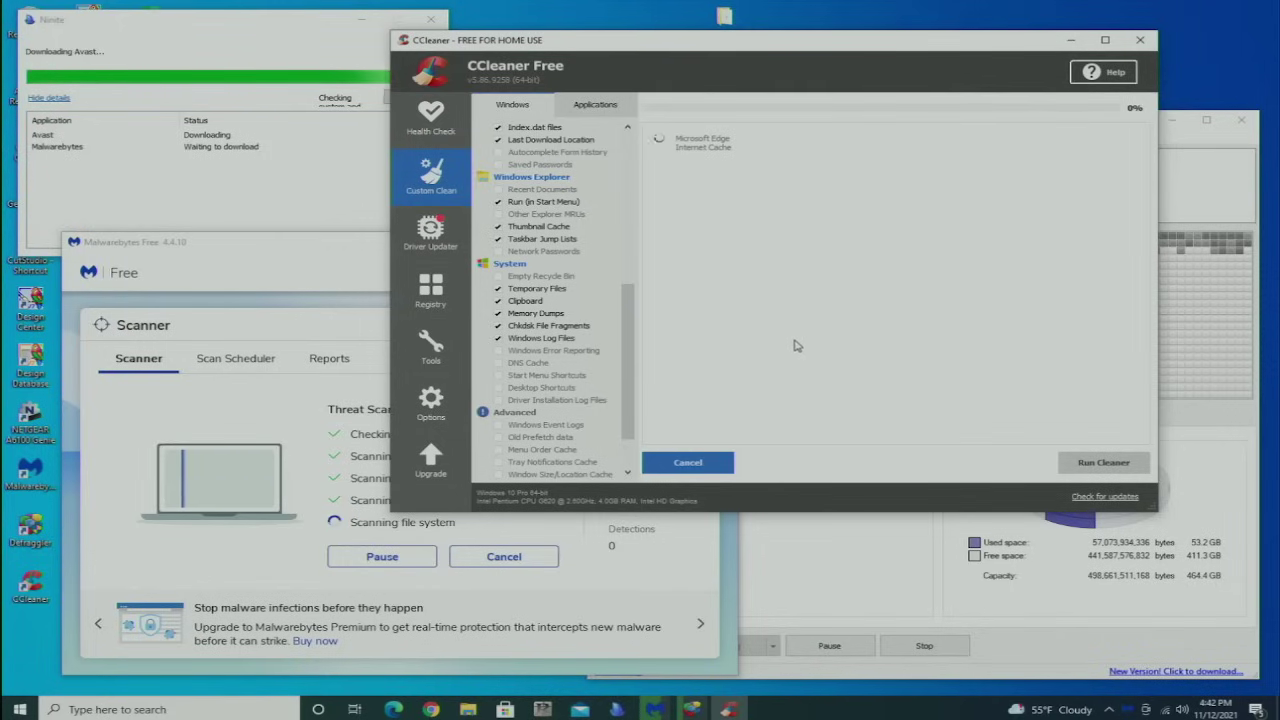
click(1170, 166)
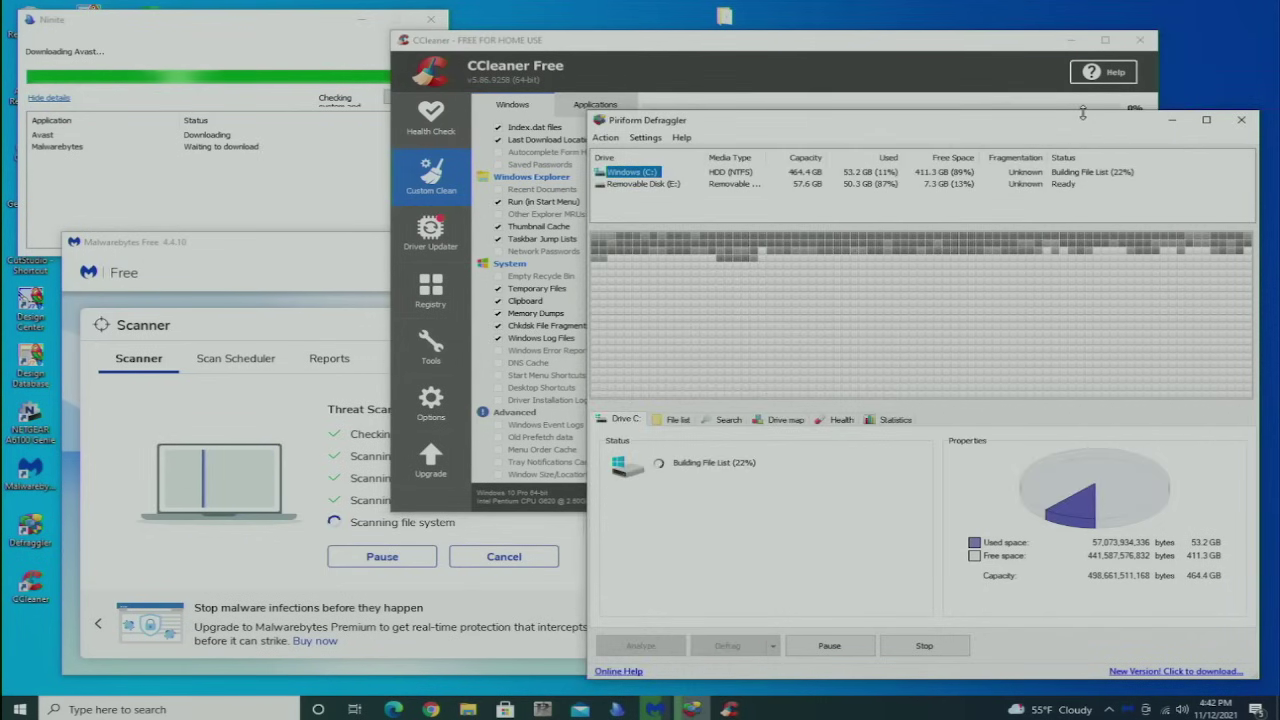
drag(1083, 121, 1082, 194)
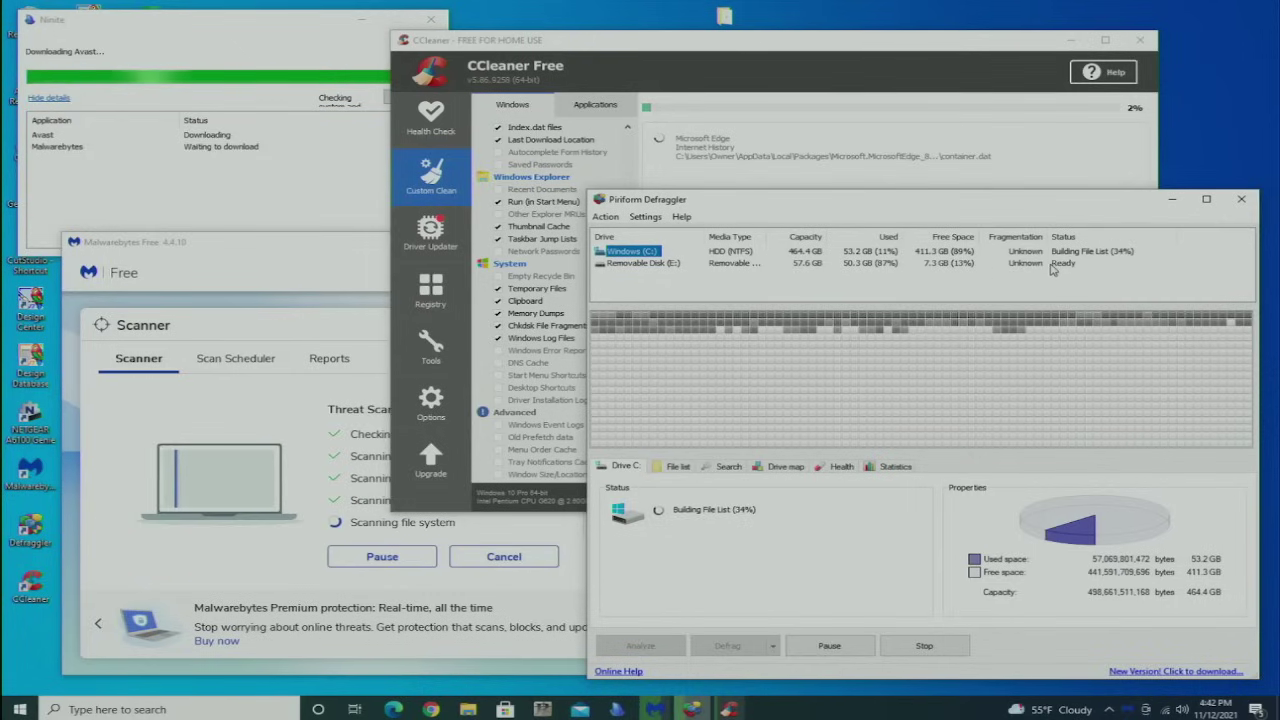
click(970, 52)
drag(948, 55, 1037, 56)
Check Malwarebytes' scan progress, return to CCleaner, and bring up Task Manager's startup programs list.
click(435, 257)
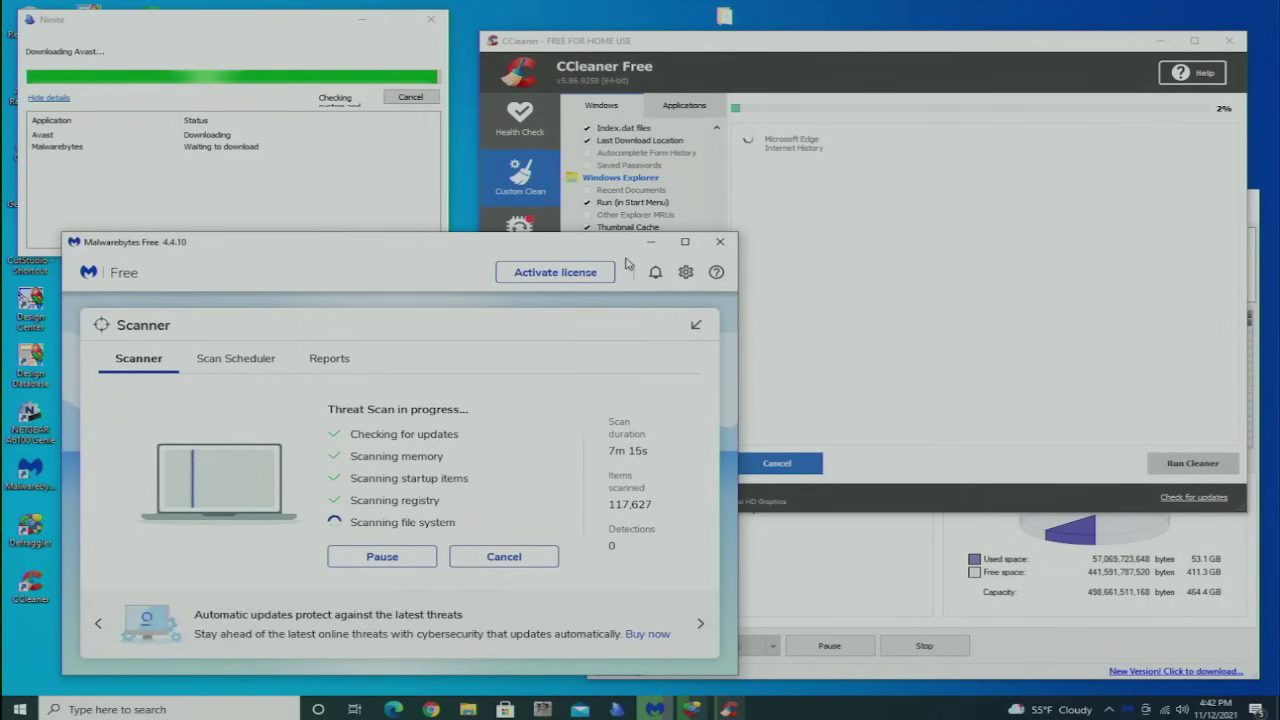
click(949, 41)
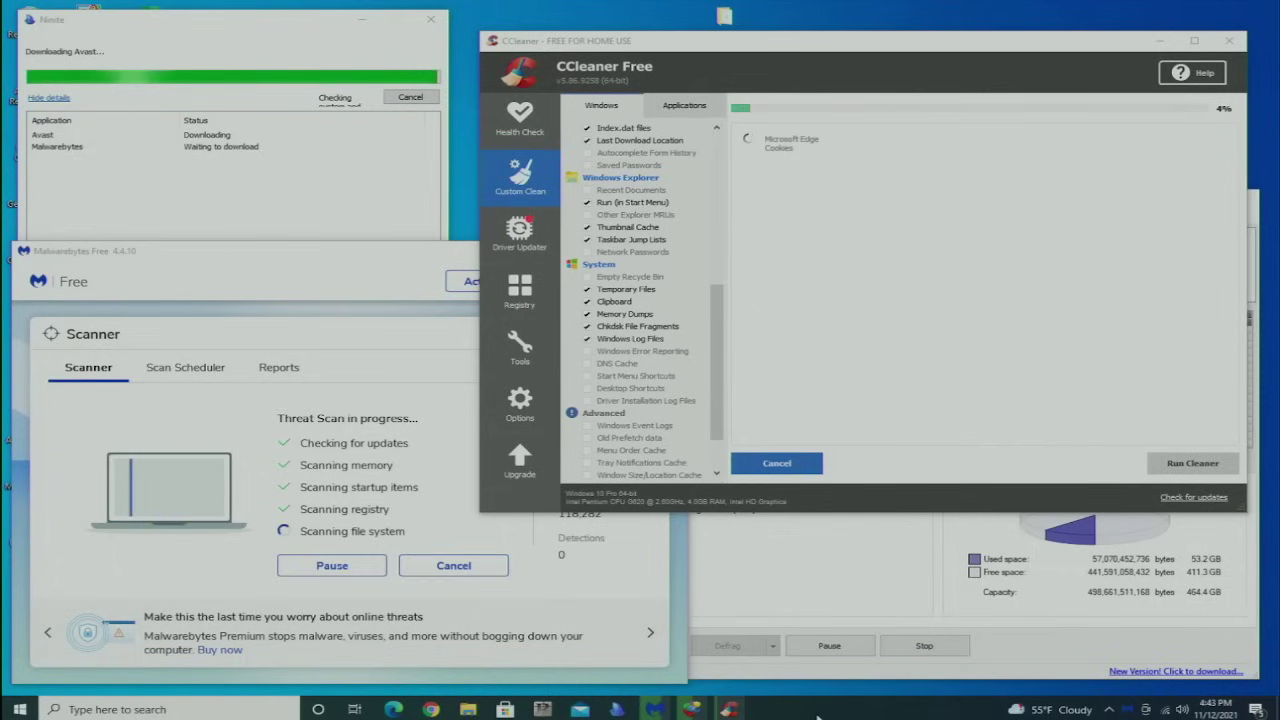
key(ctrl+shift+Escape)
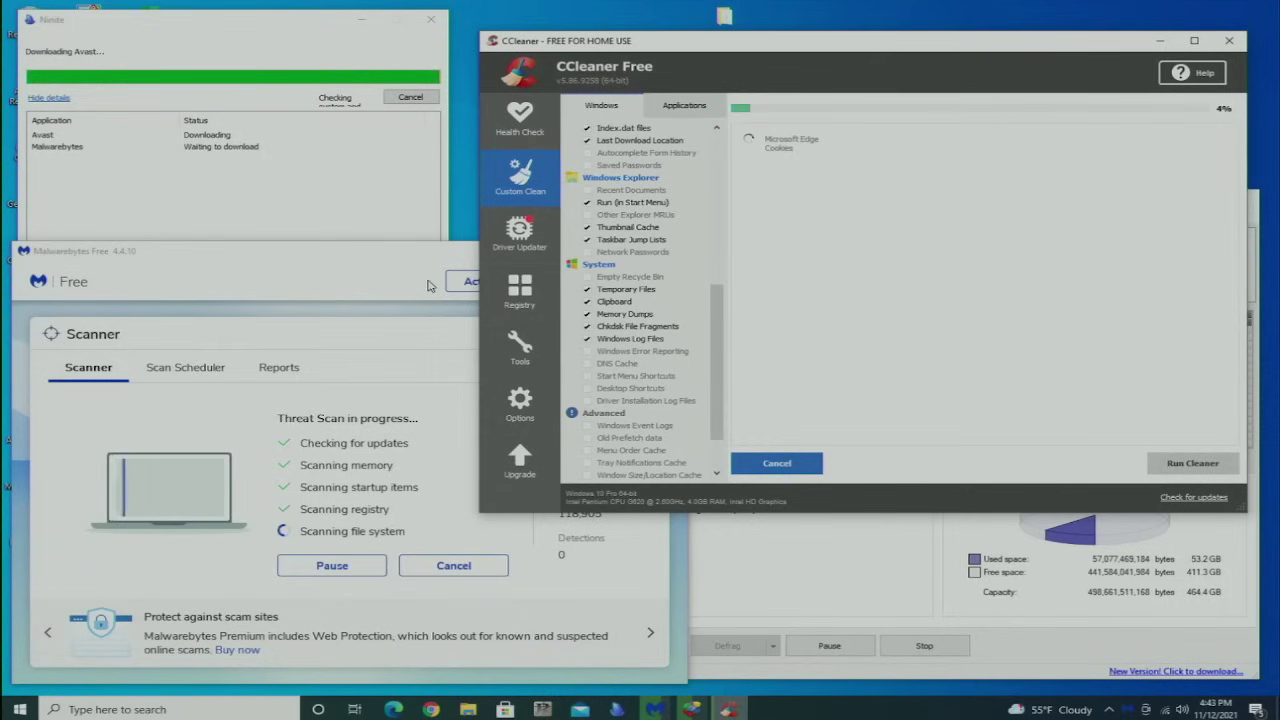
key(ctrl+shift+Escape)
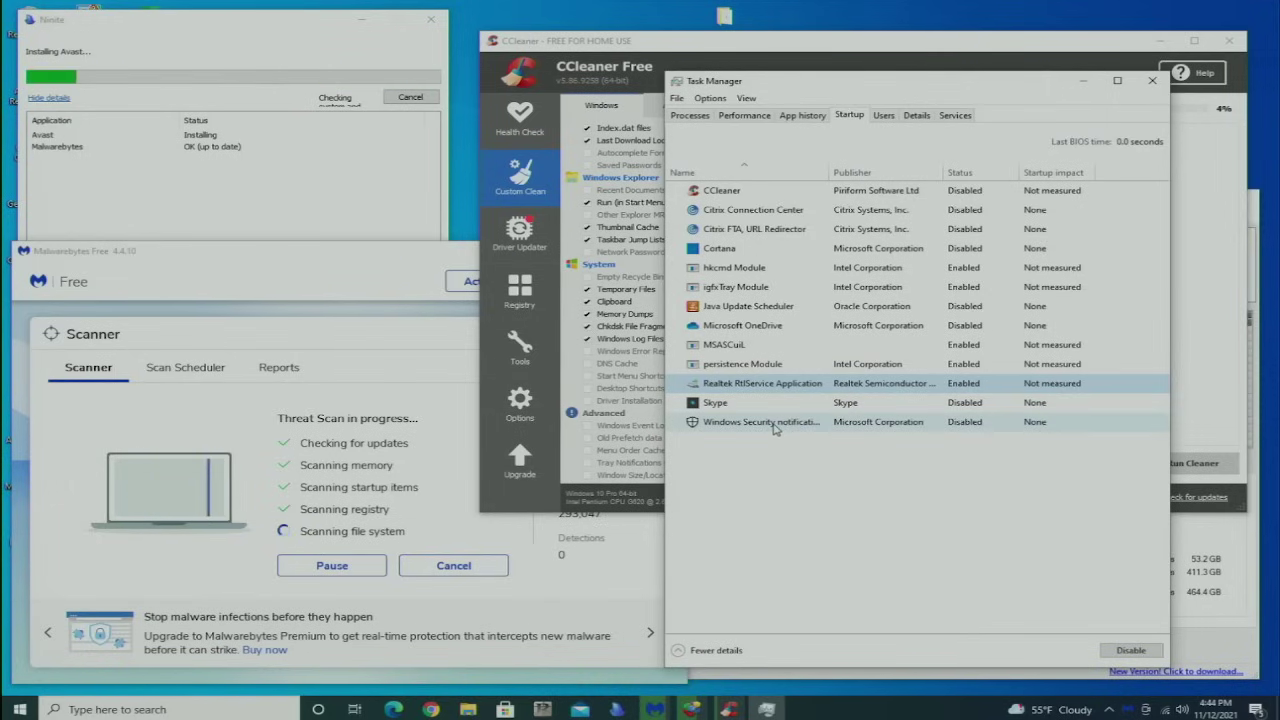
Inspect the MSASCuiL, CCleaner, Citrix Connection Center and OneDrive startup entries, then close Task Manager.
click(745, 344)
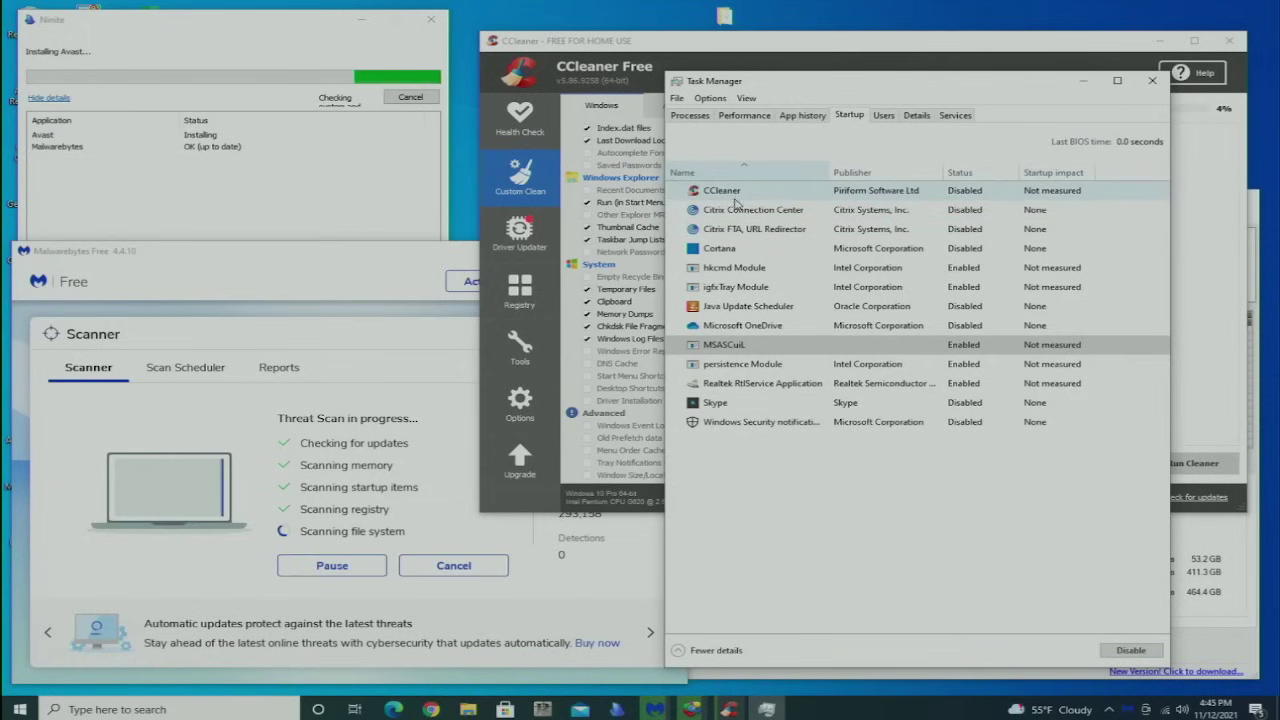
click(733, 196)
click(729, 209)
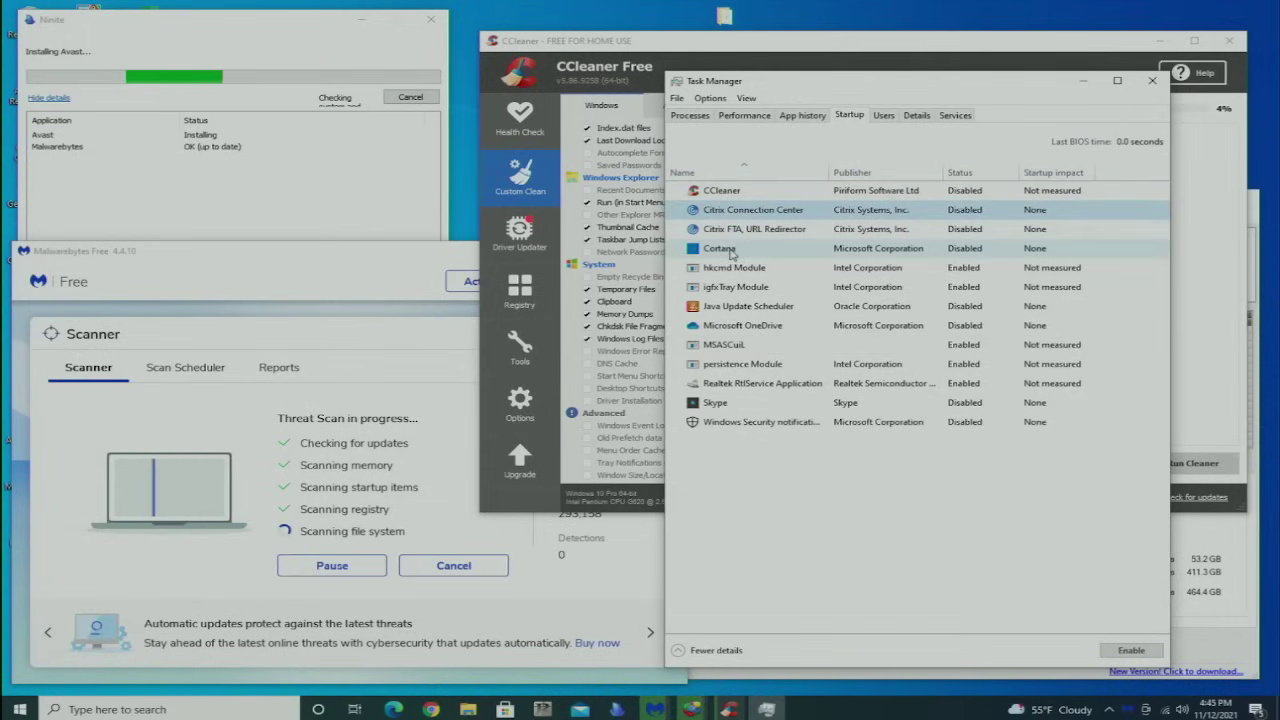
click(727, 328)
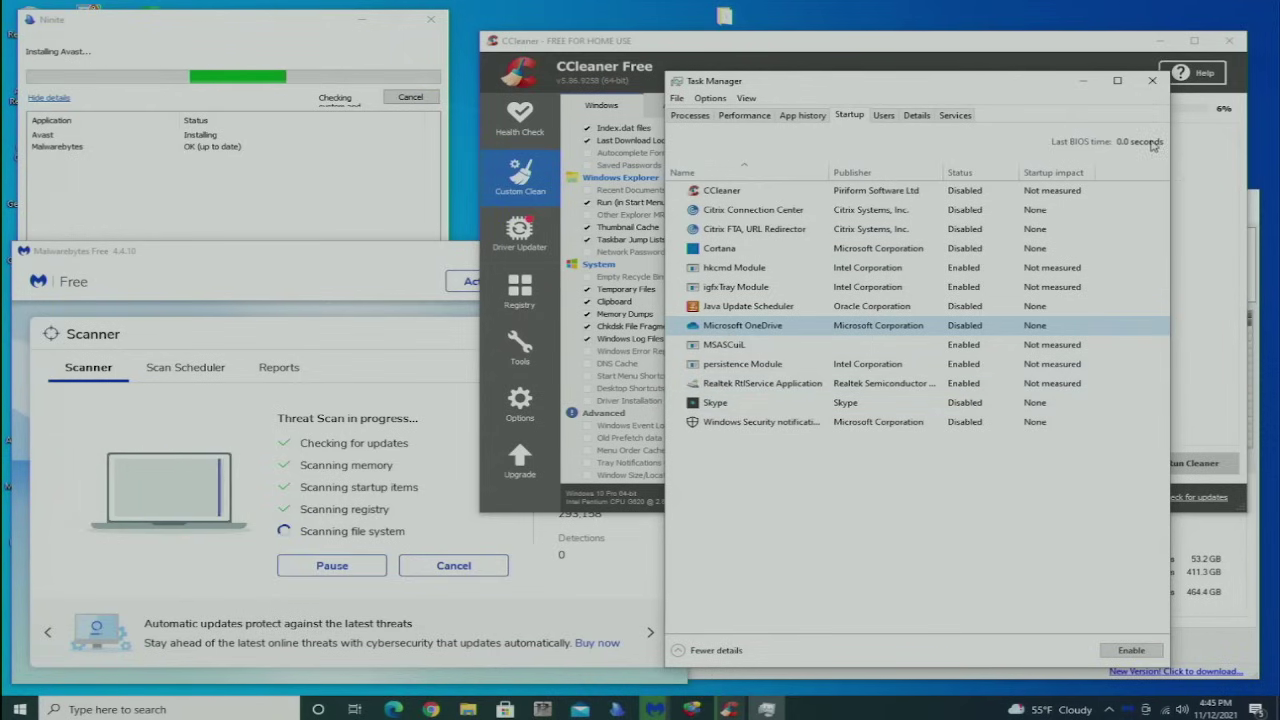
click(1153, 83)
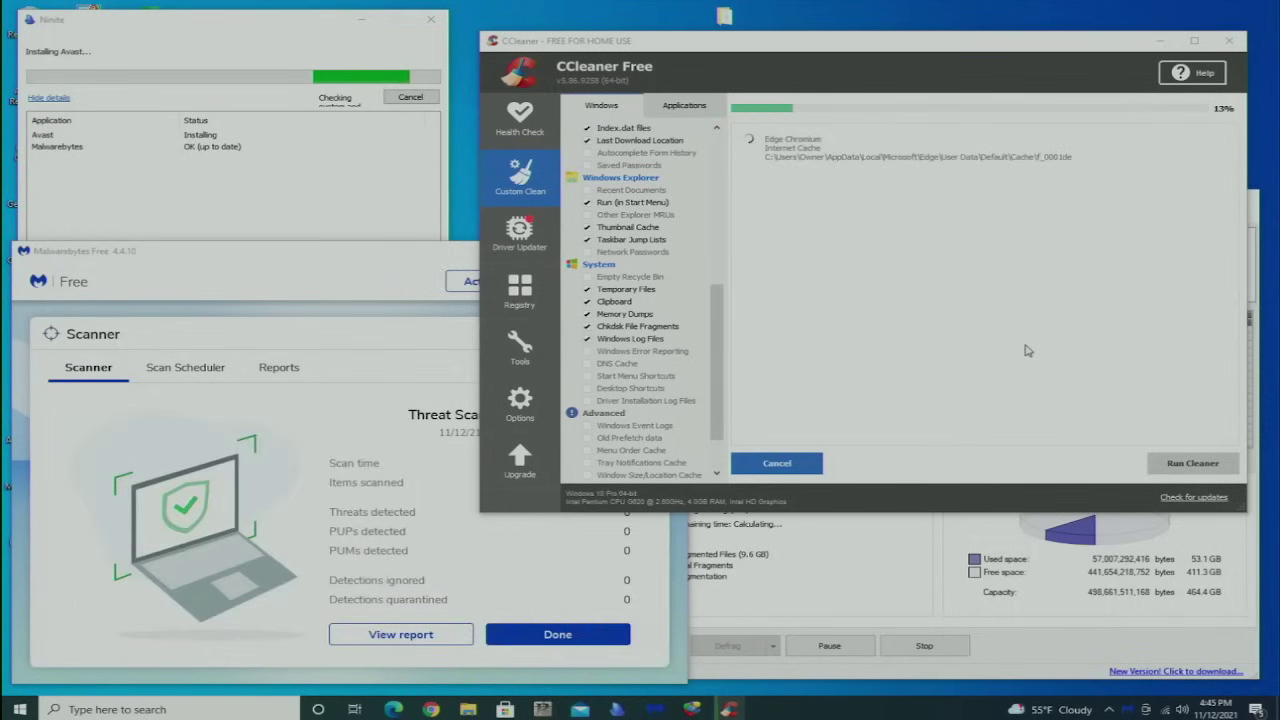
Dismiss Malwarebytes' clean scan summary and close it, then bring Defraggler forward and move CCleaner down-left.
click(323, 262)
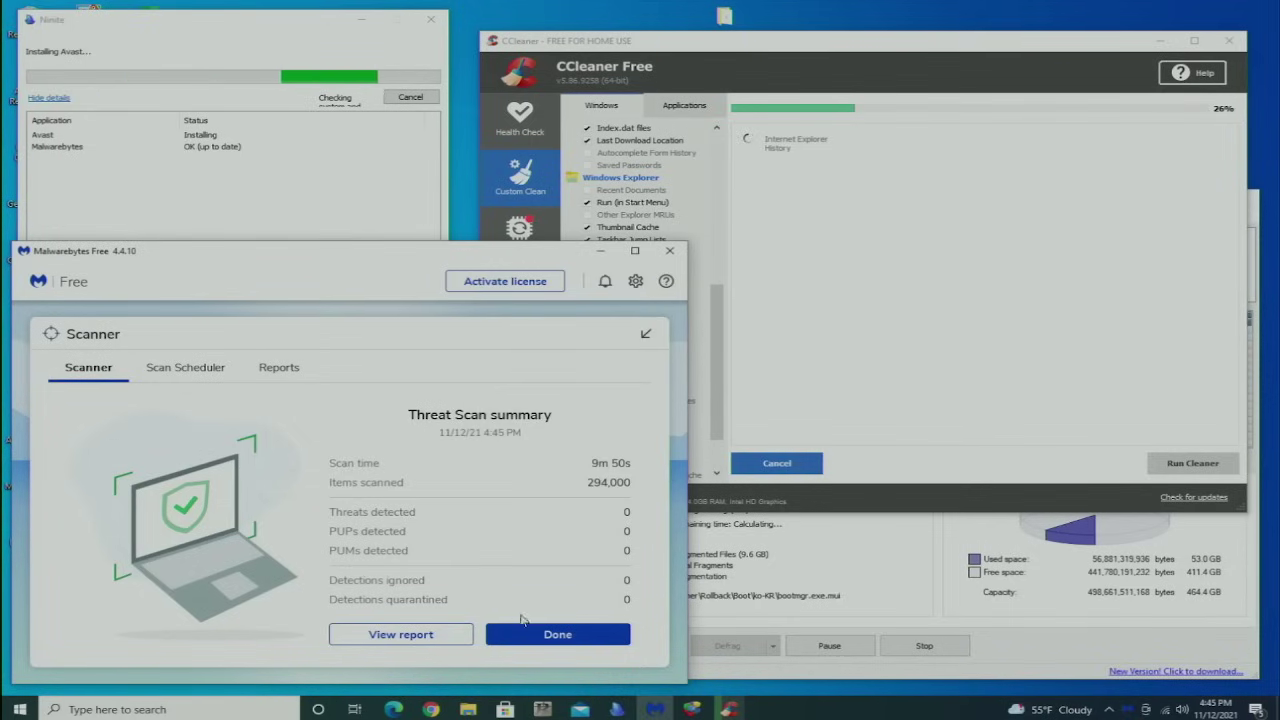
click(557, 634)
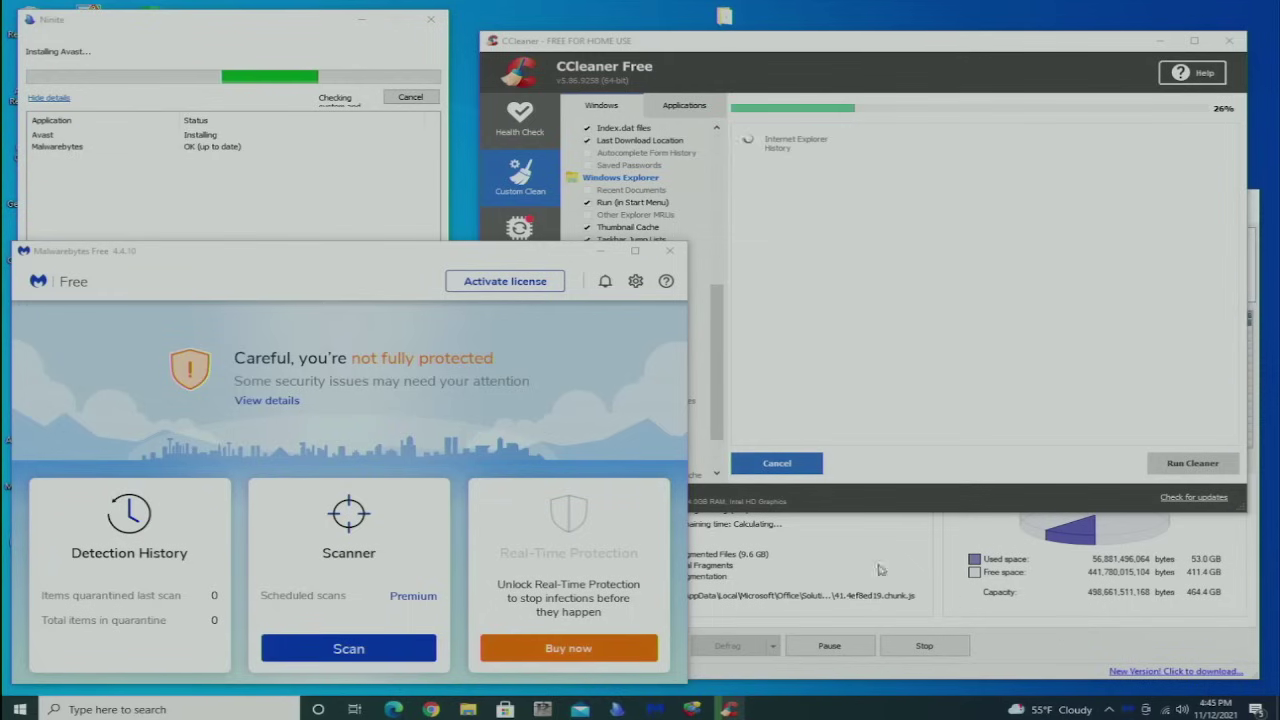
click(670, 252)
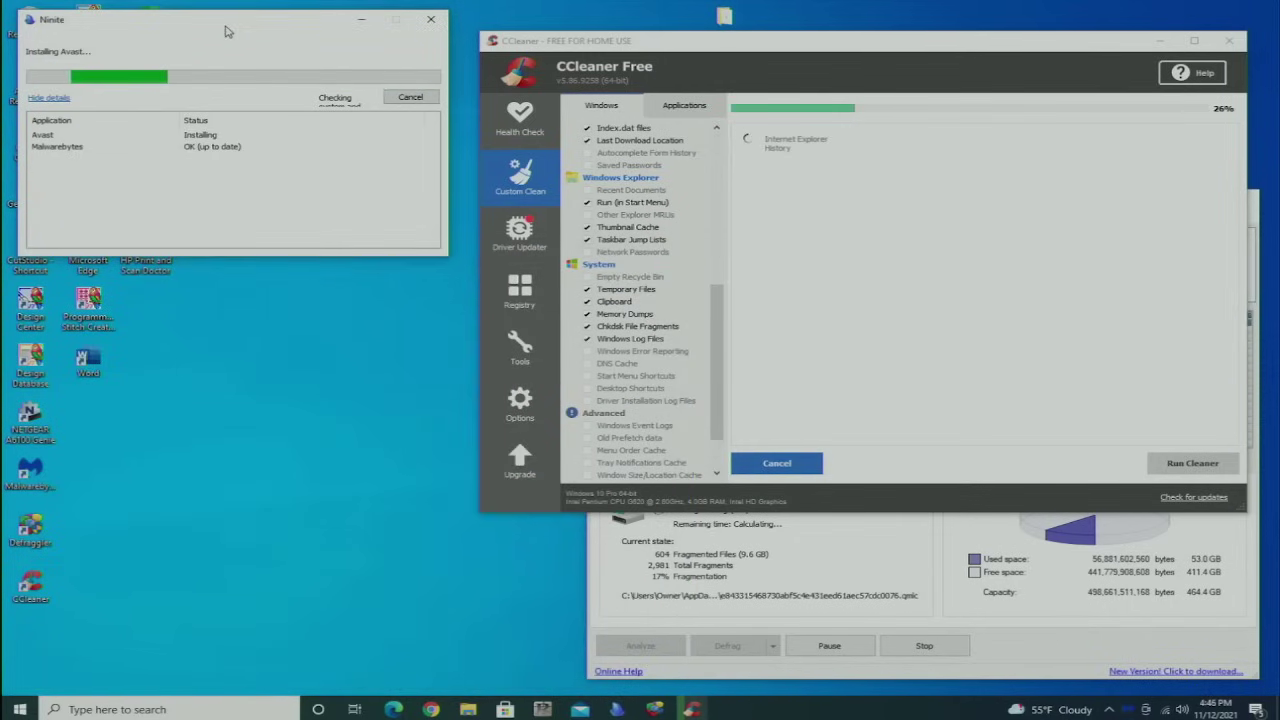
click(1048, 656)
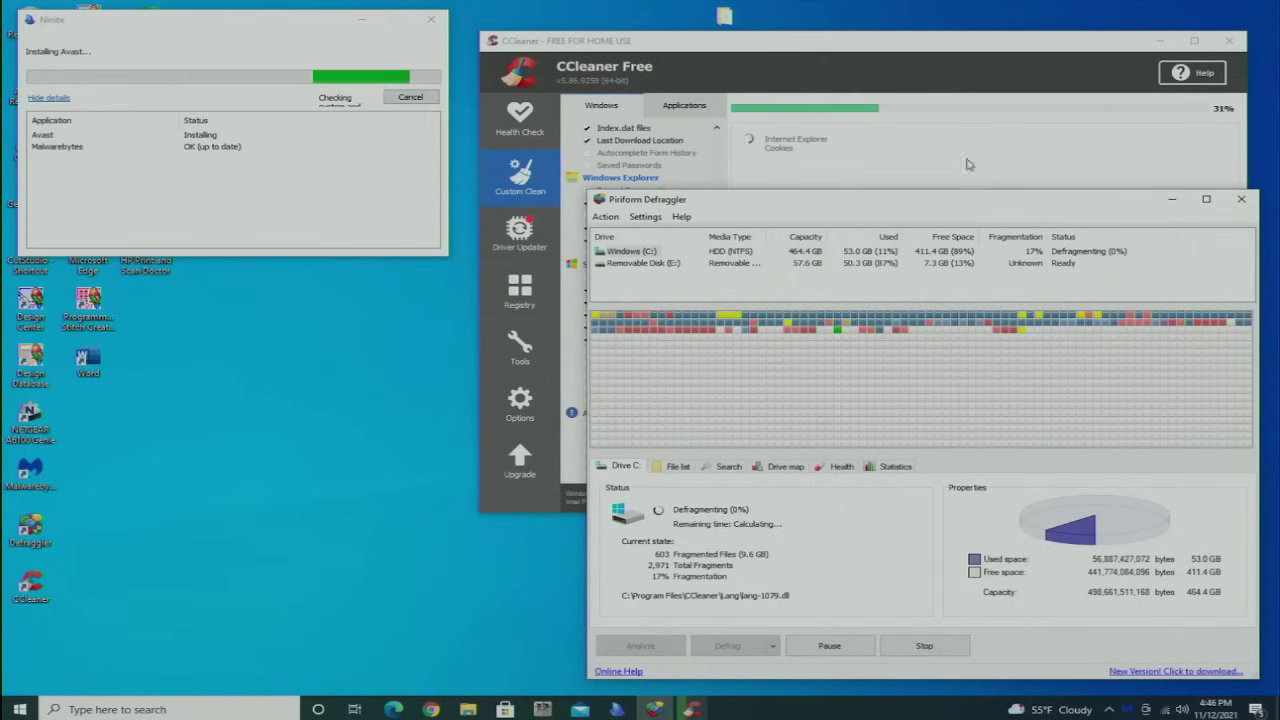
drag(947, 50, 668, 161)
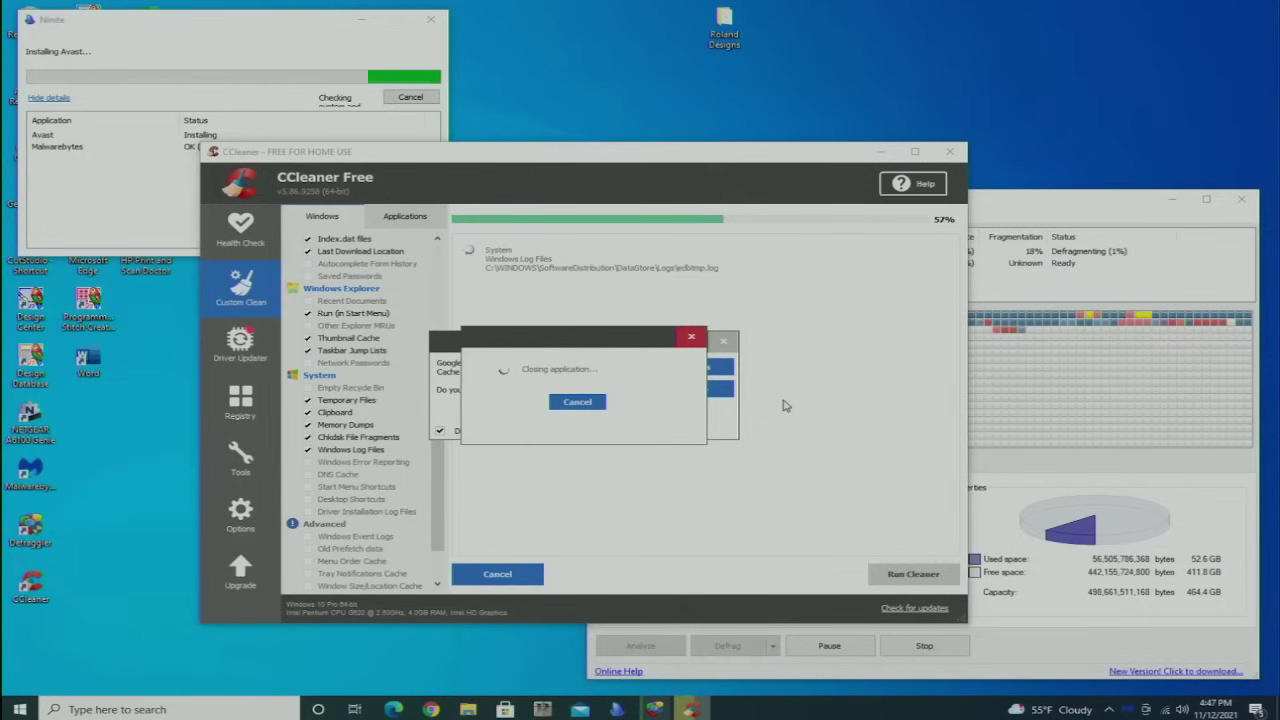
Let CCleaner force-close Google Chrome, then reopen Chrome on its extensions page.
click(519, 427)
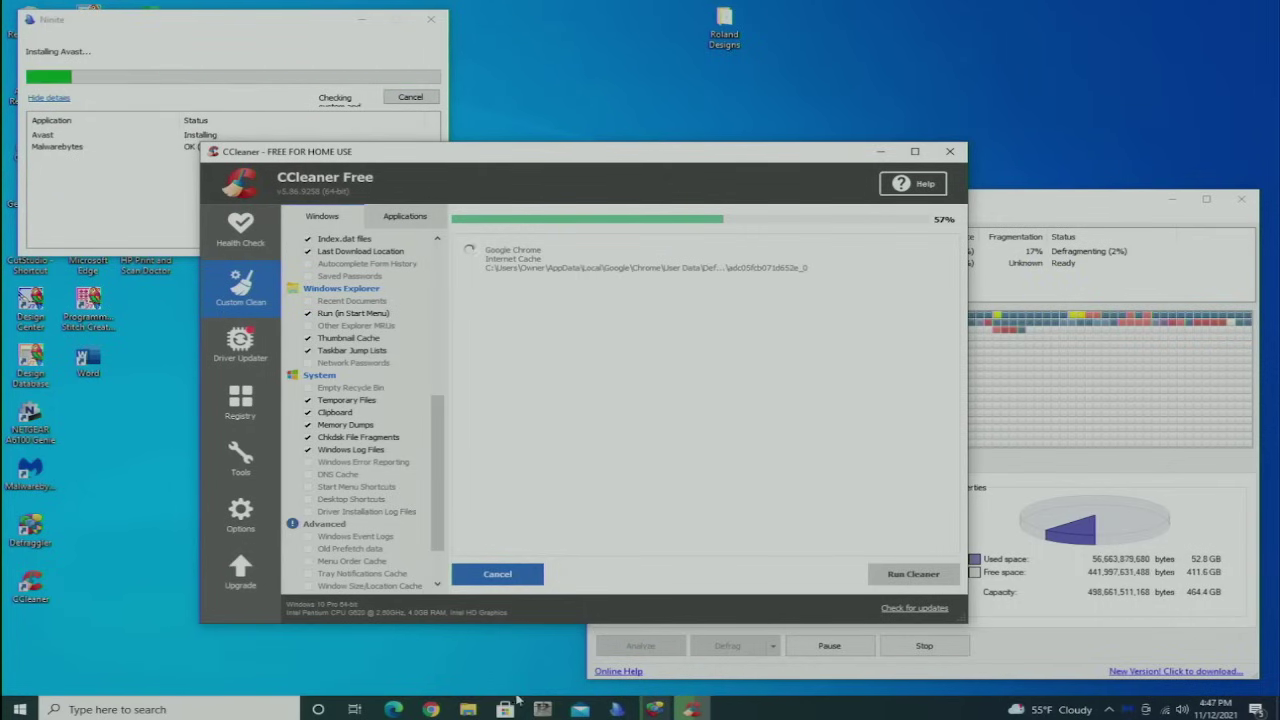
click(430, 709)
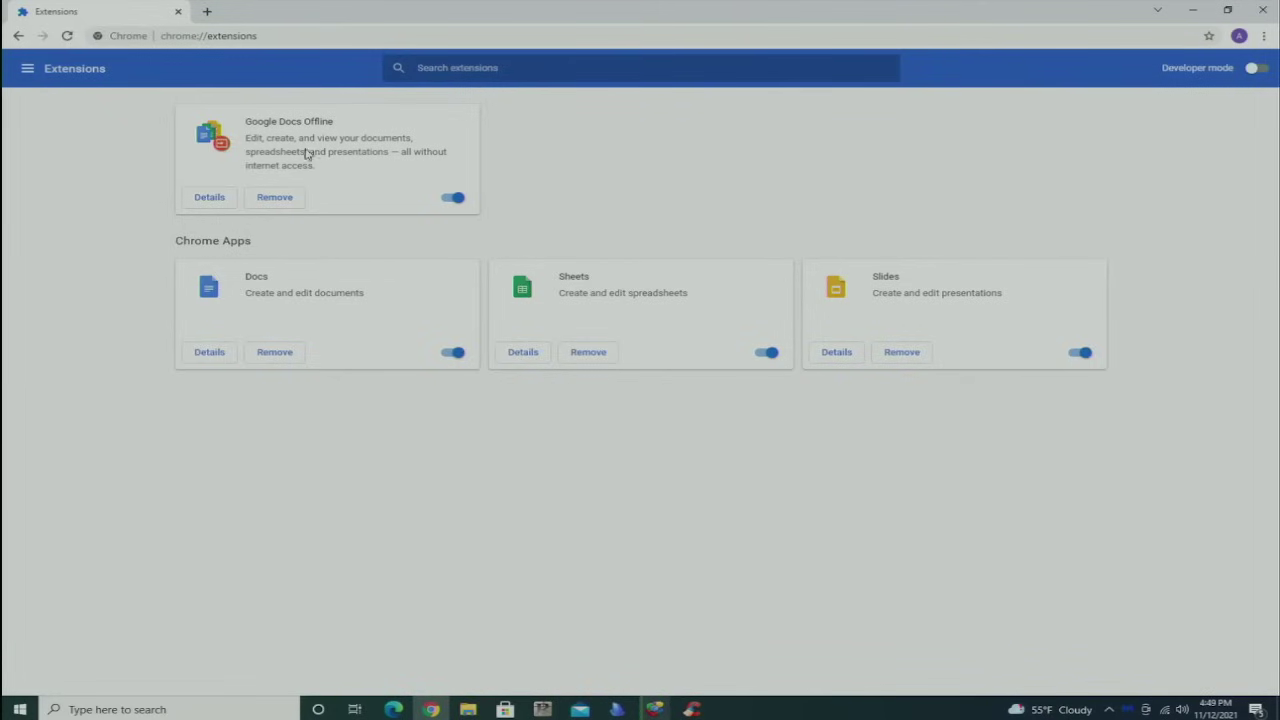
Load cnn.com in Chrome, then close the browser.
click(390, 35)
text(cnn.com)
key(Return)
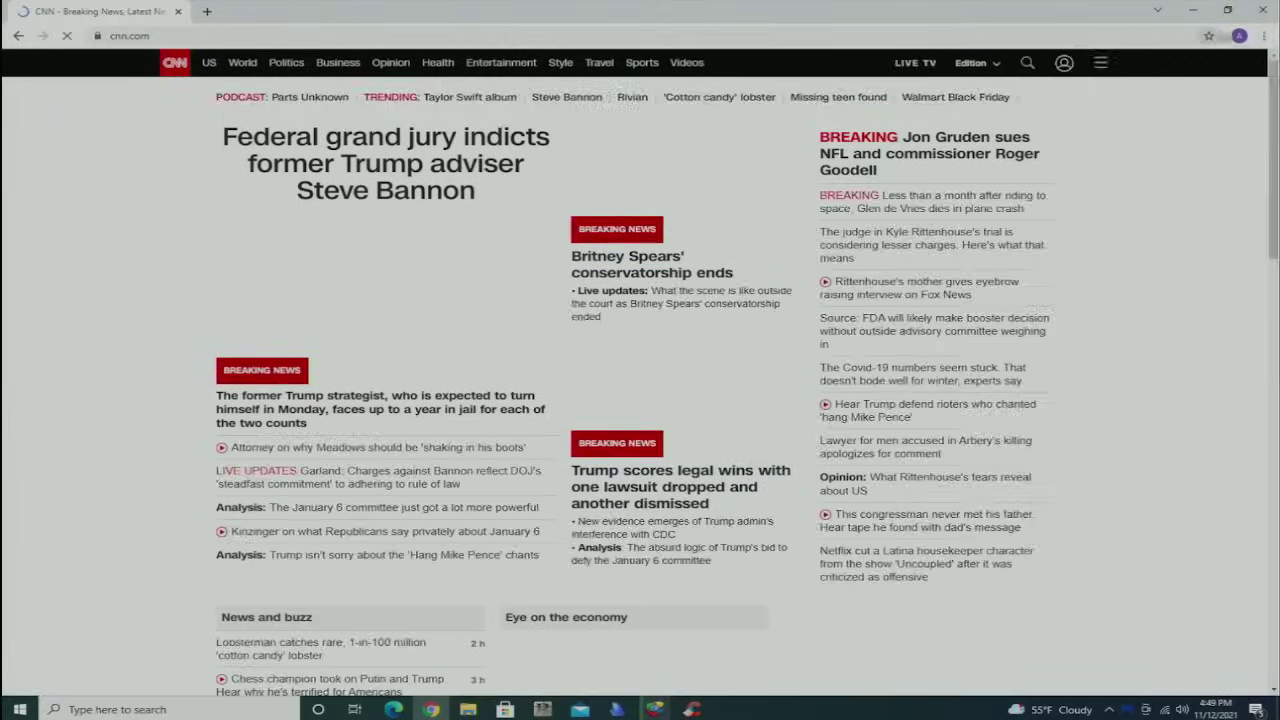
click(1262, 12)
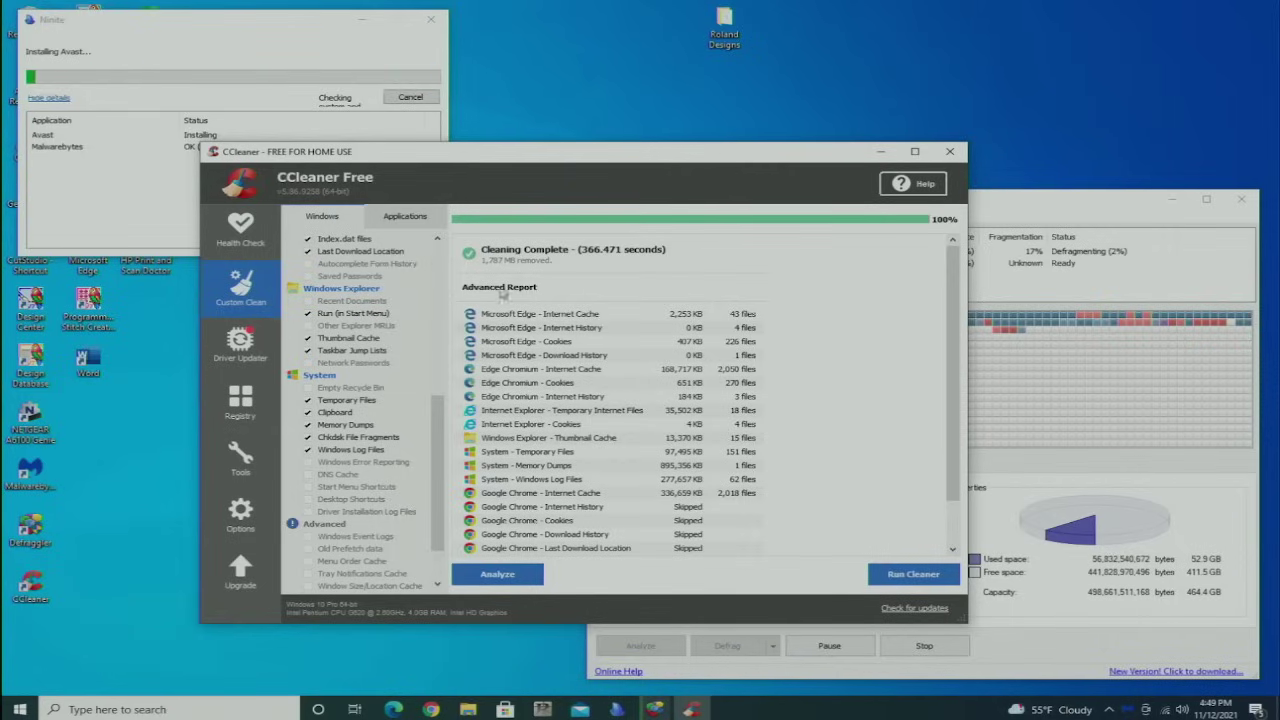
Start CCleaner's registry issue scan and search Windows for regedit.
click(248, 405)
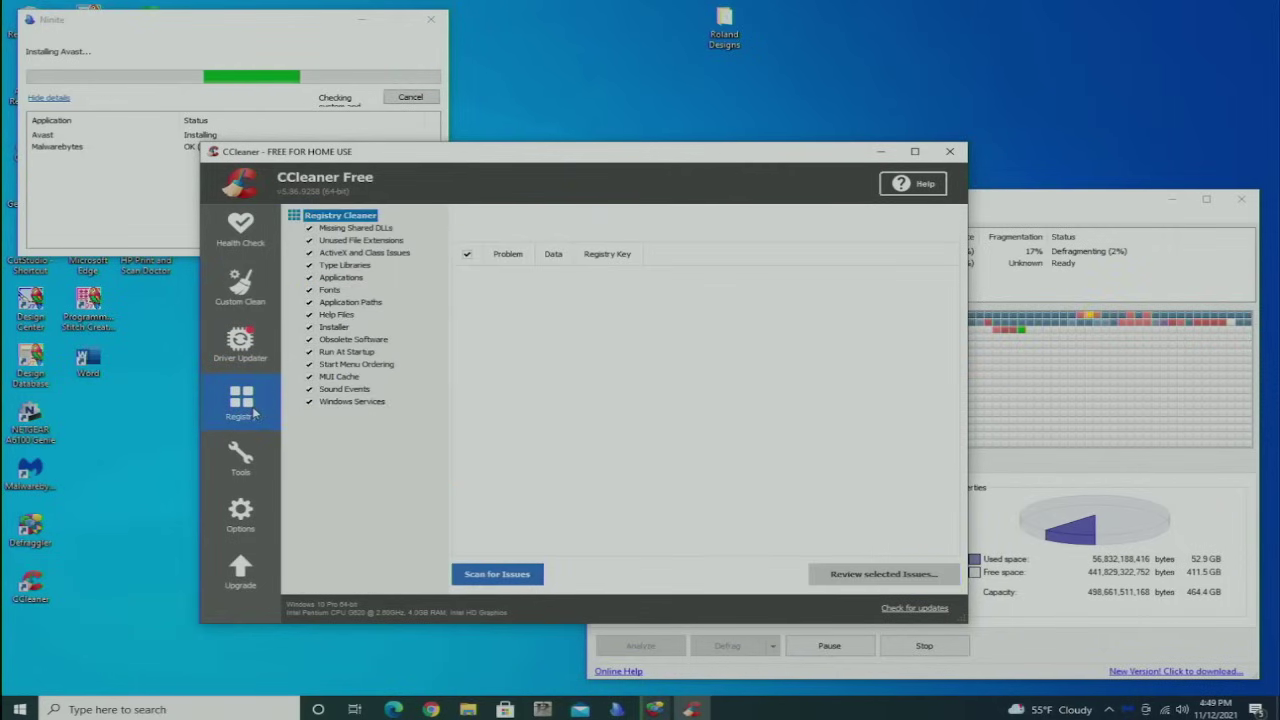
click(520, 576)
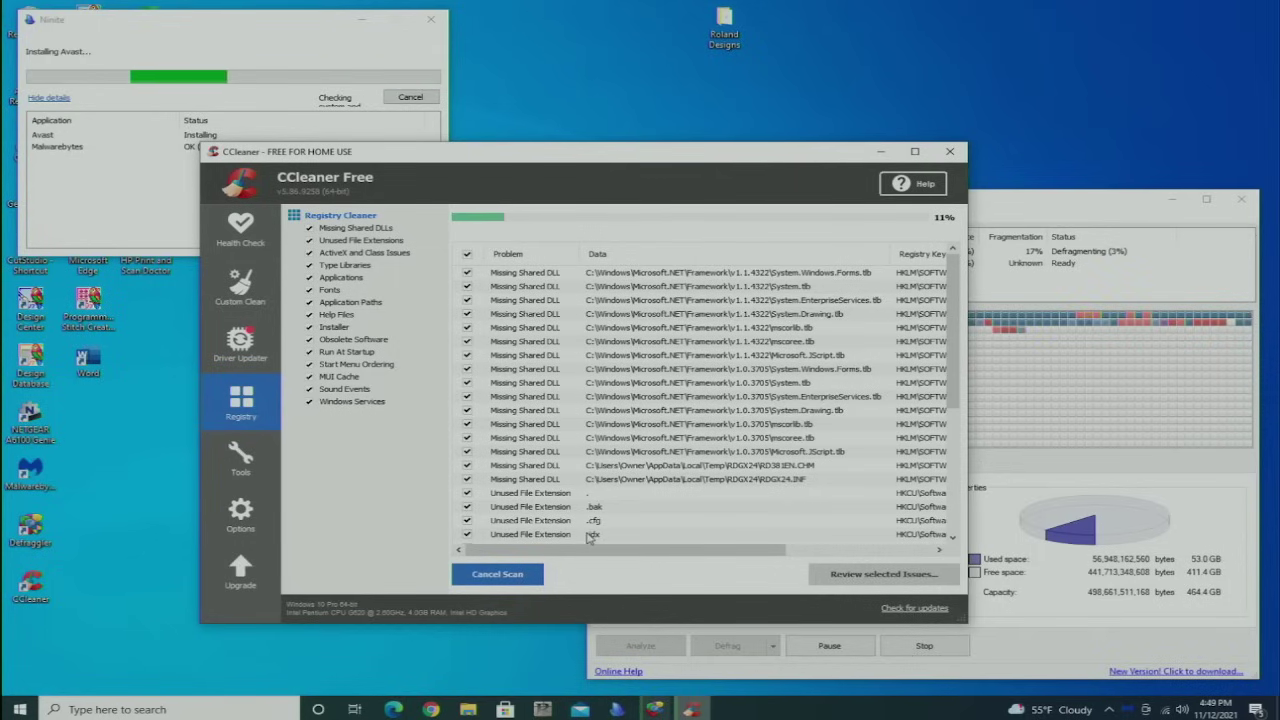
click(230, 708)
text(regedit)
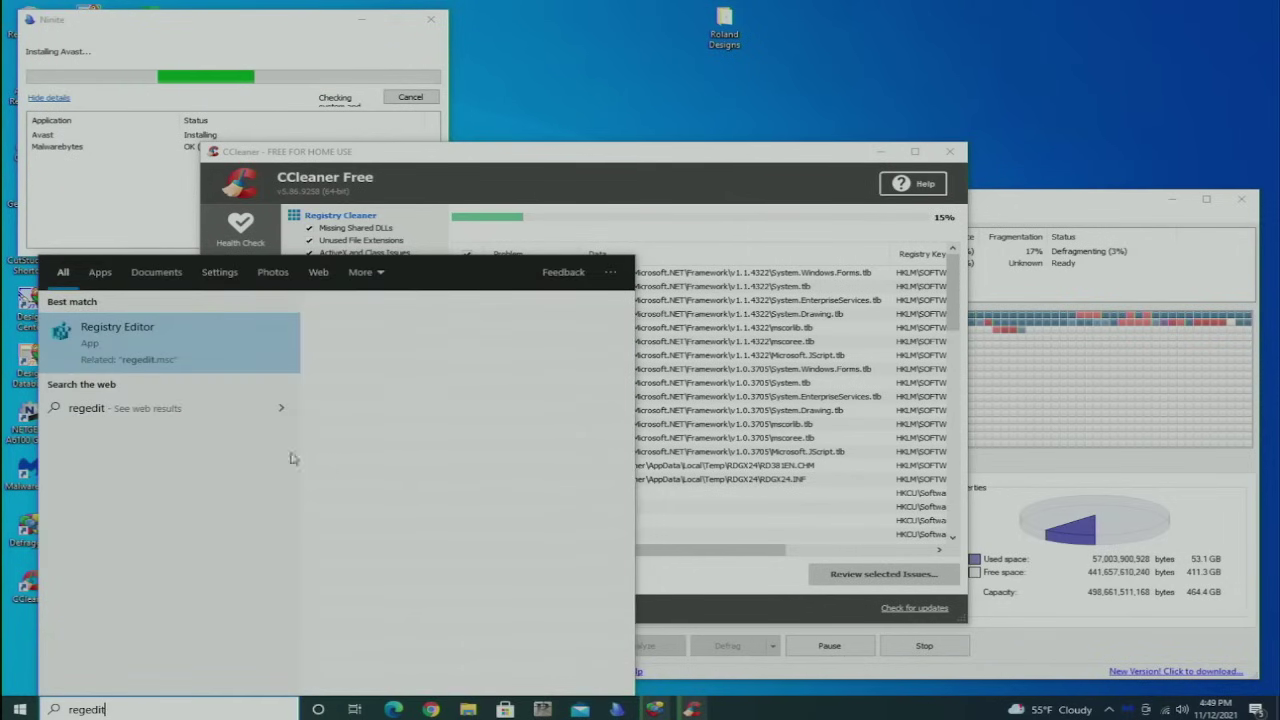
Launch Registry Editor with admin approval and begin expanding HKEY_CURRENT_USER's keys.
click(189, 360)
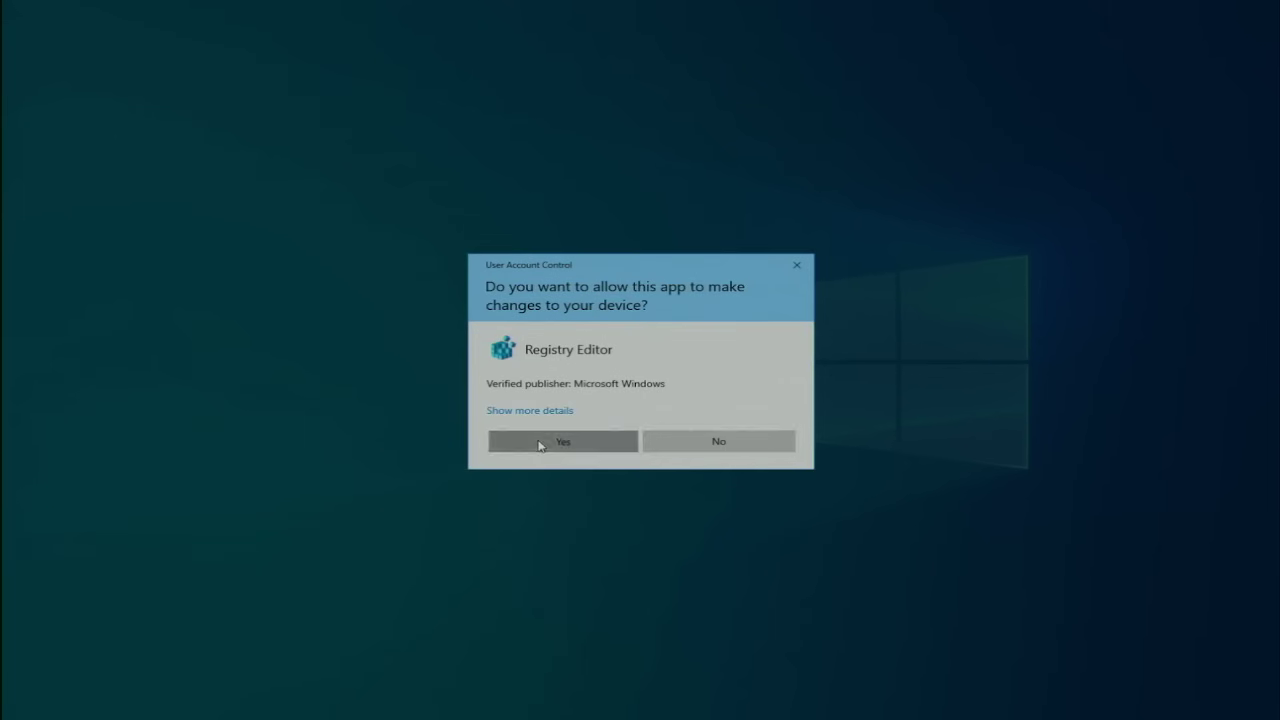
click(537, 443)
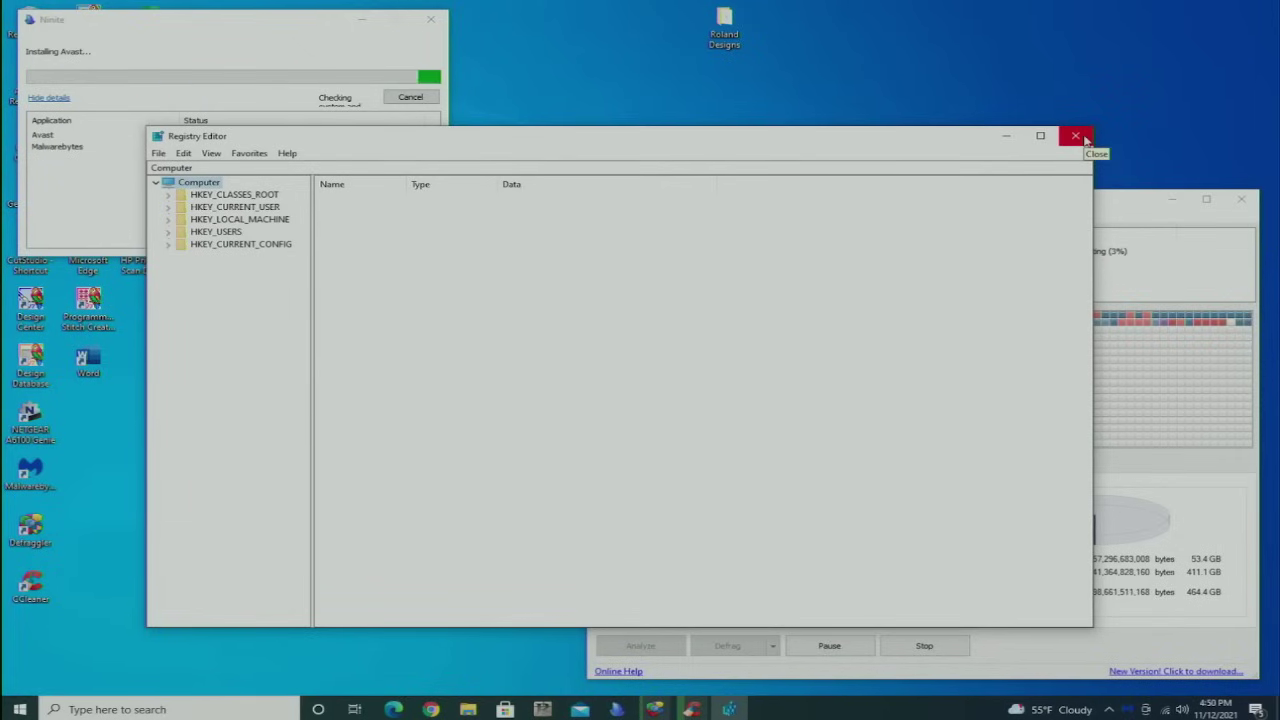
double_click(240, 206)
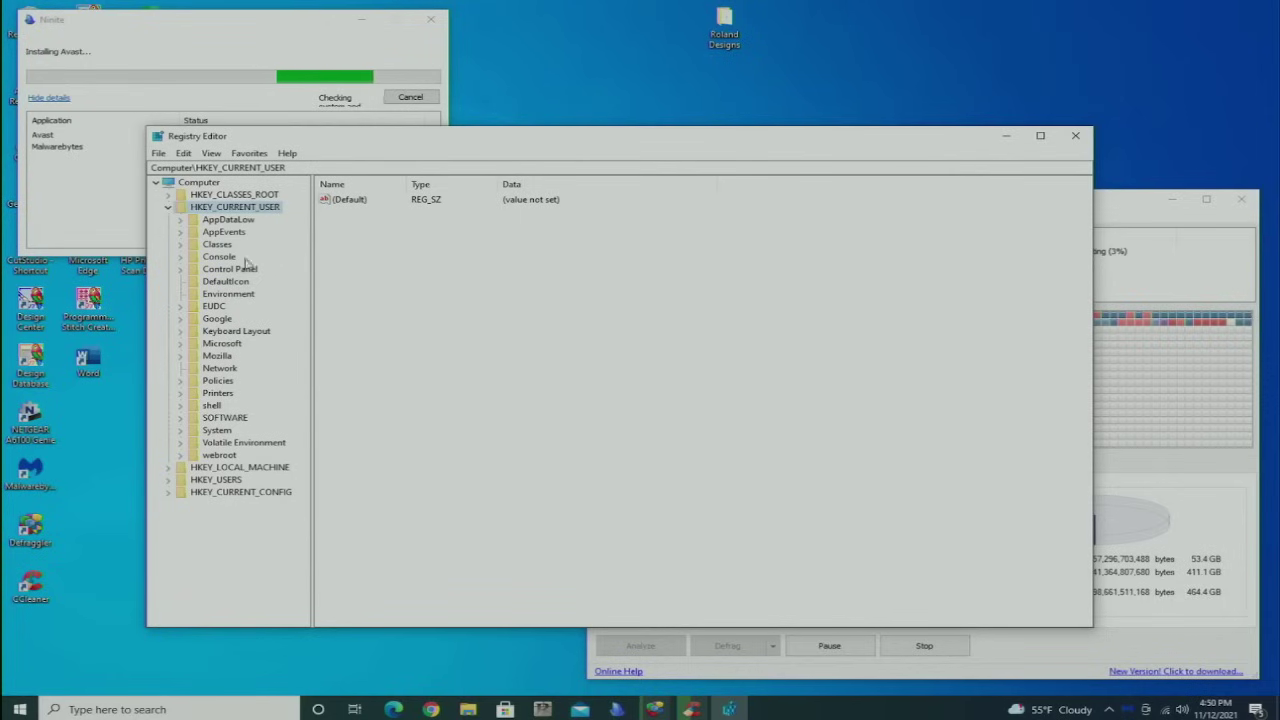
double_click(222, 343)
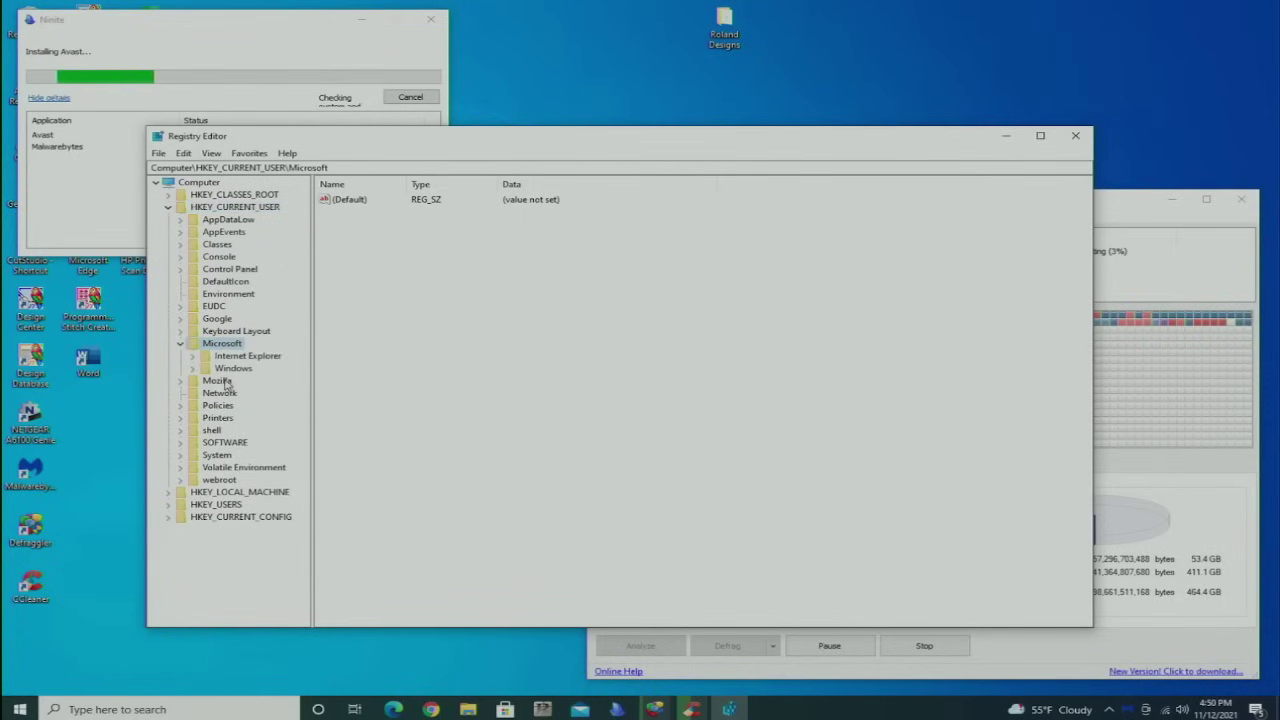
double_click(233, 368)
double_click(236, 381)
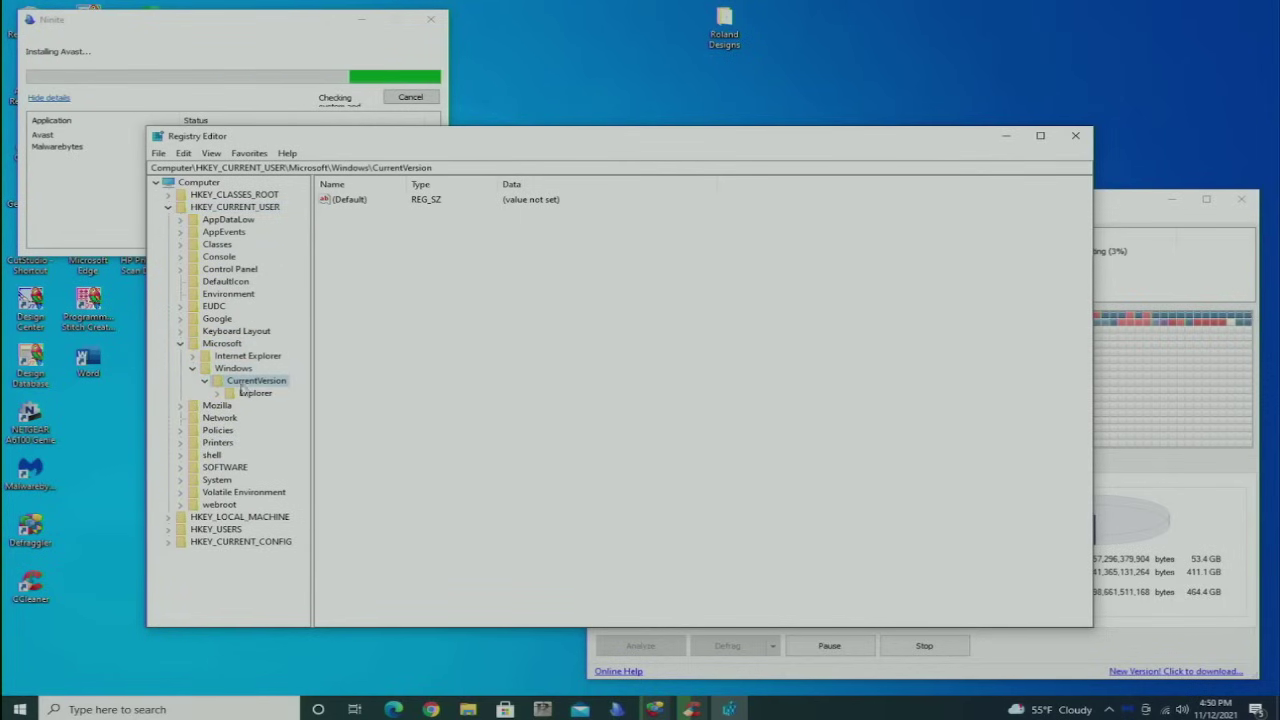
Open HKEY_CURRENT_USER\SOFTWARE\Microsoft\Windows\CurrentVersion\Run, view its CCleaner and OneDrive entries, then close the editor.
click(230, 468)
double_click(232, 470)
double_click(249, 505)
double_click(250, 505)
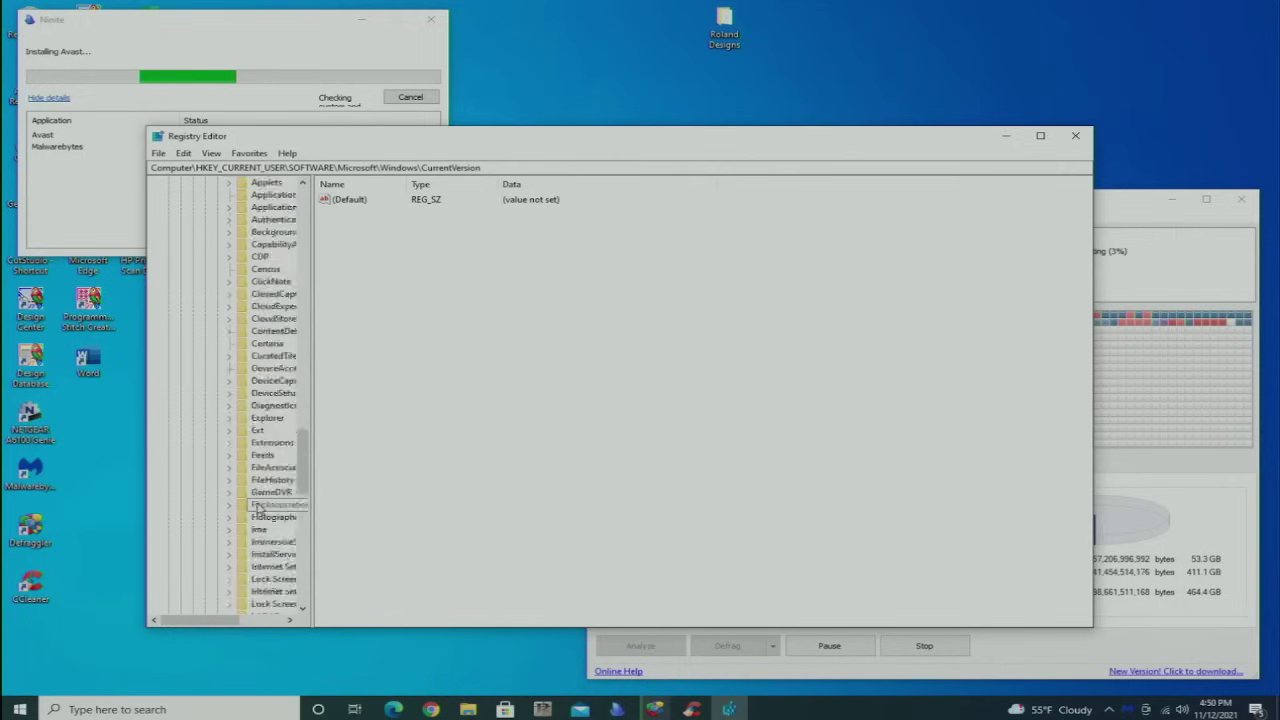
double_click(255, 506)
click(260, 505)
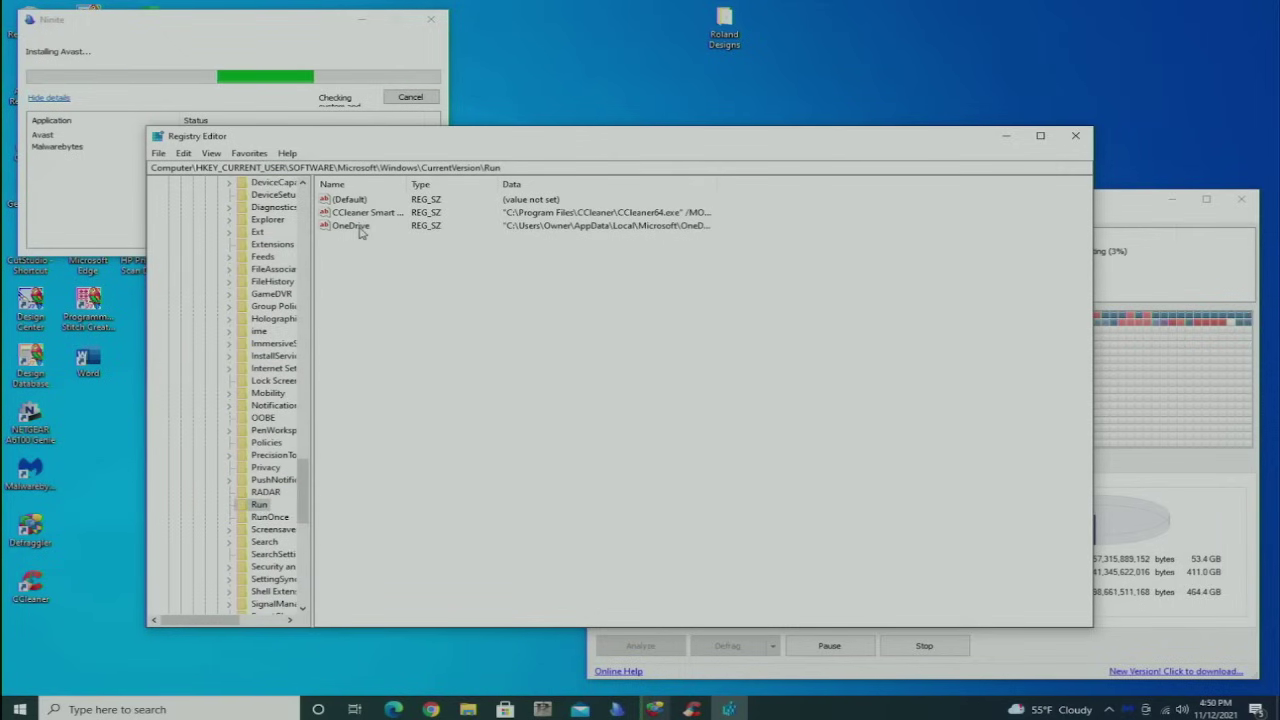
key(alt+F4)
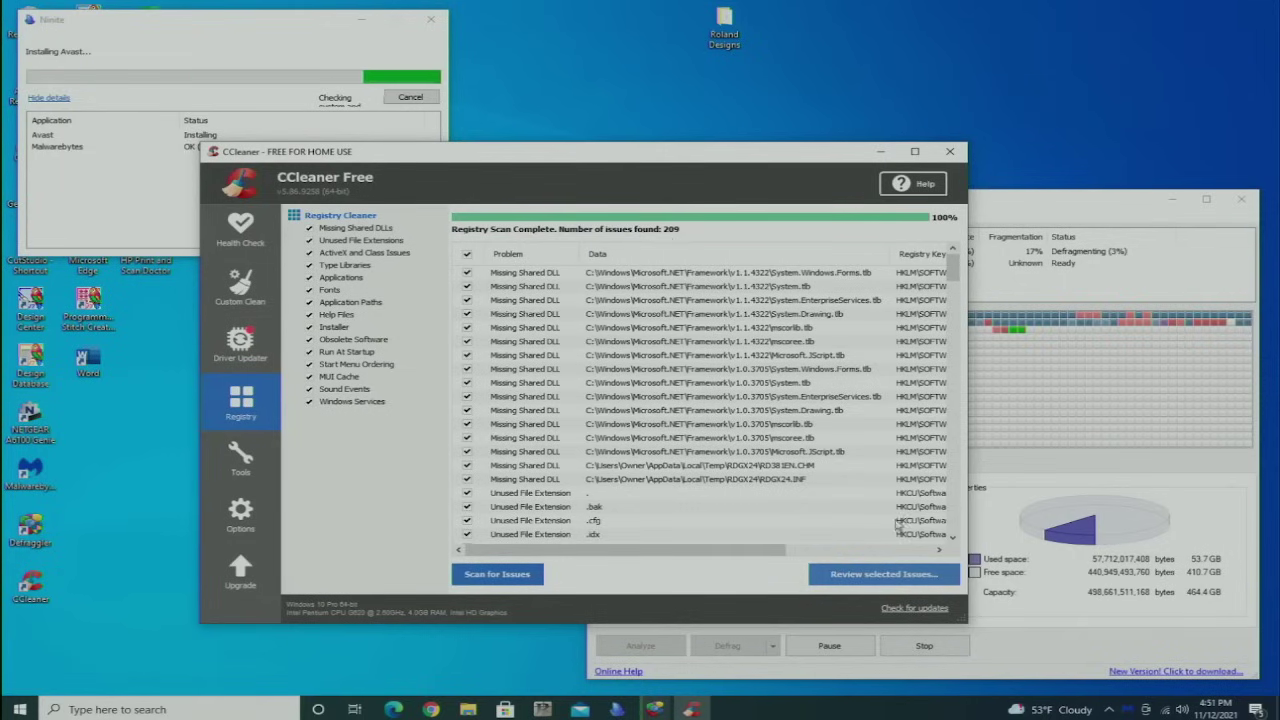
Save a .reg registry backup and fix all 209 selected registry issues.
click(916, 576)
click(563, 428)
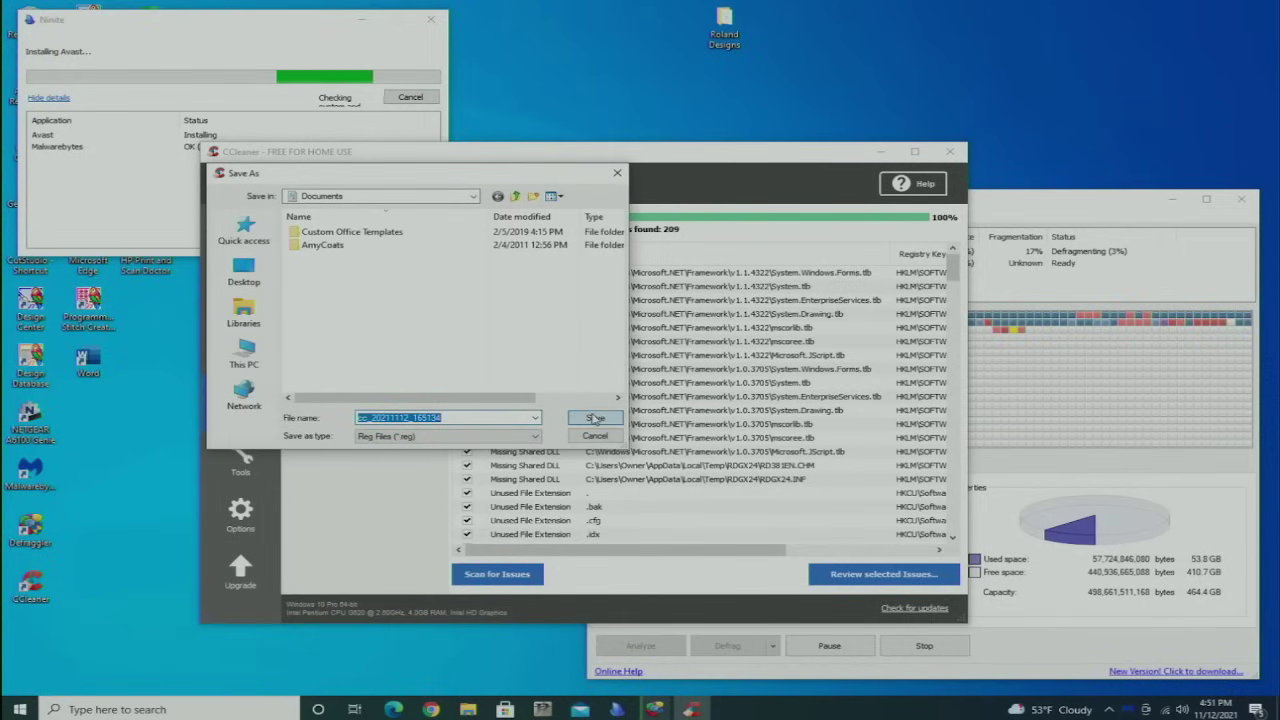
click(612, 423)
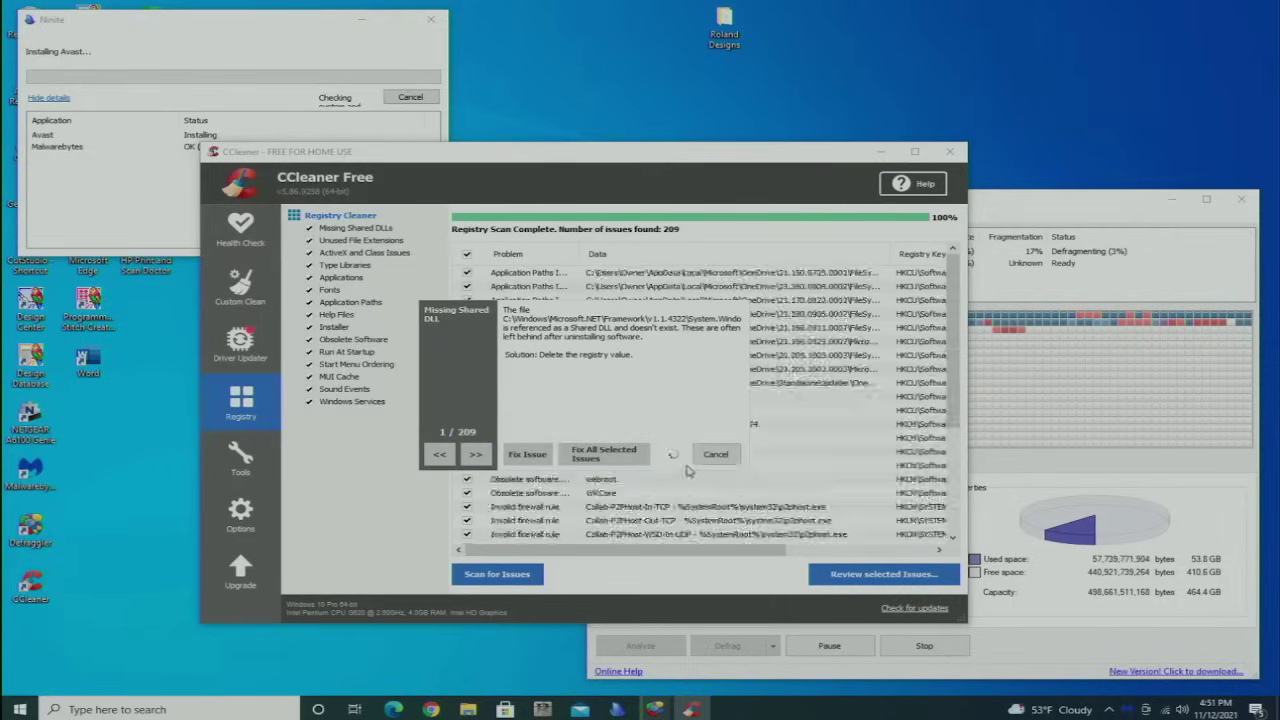
click(715, 455)
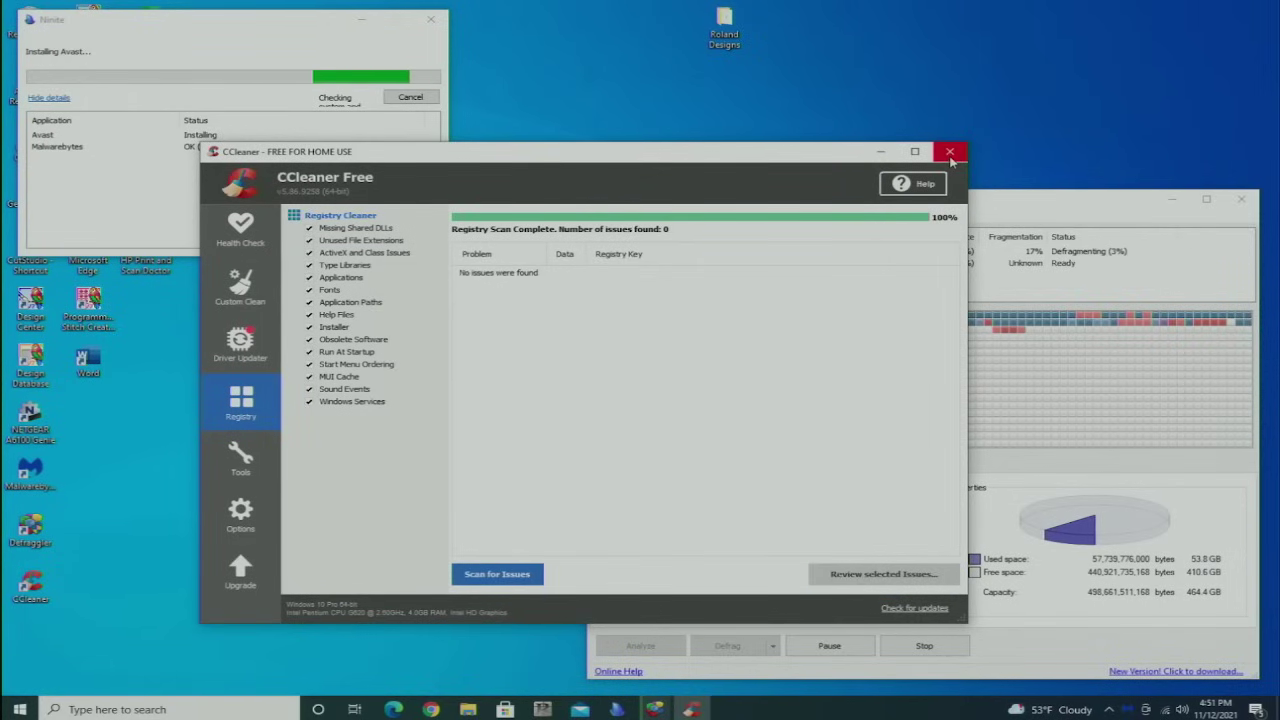
Close CCleaner, pin the Malwarebytes icon to the visible tray, and move Defraggler down-right.
click(950, 152)
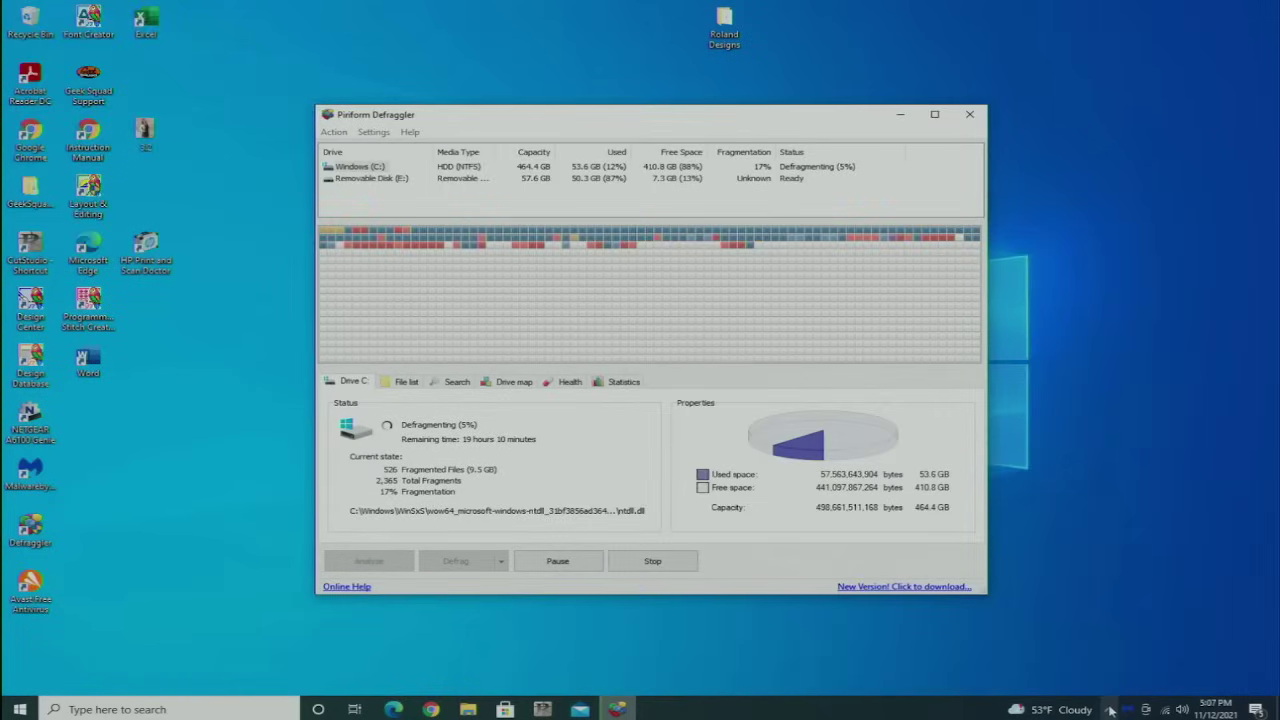
click(1110, 710)
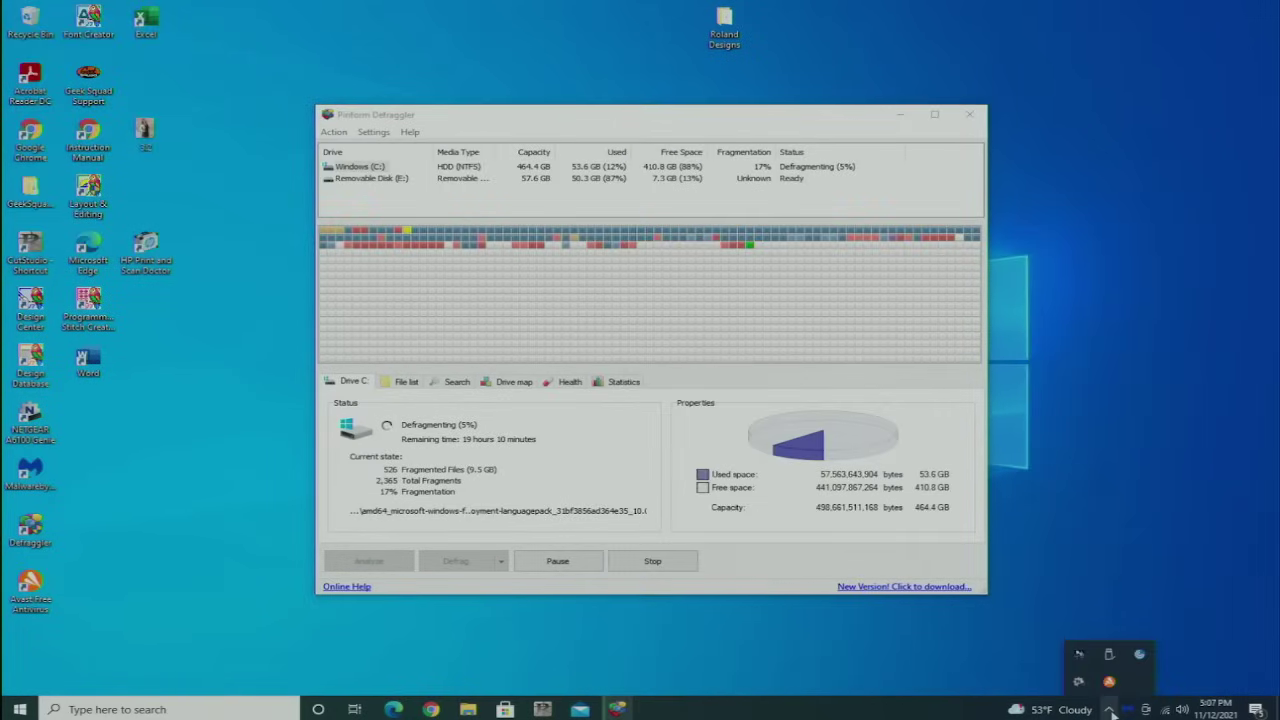
drag(1110, 683, 1115, 712)
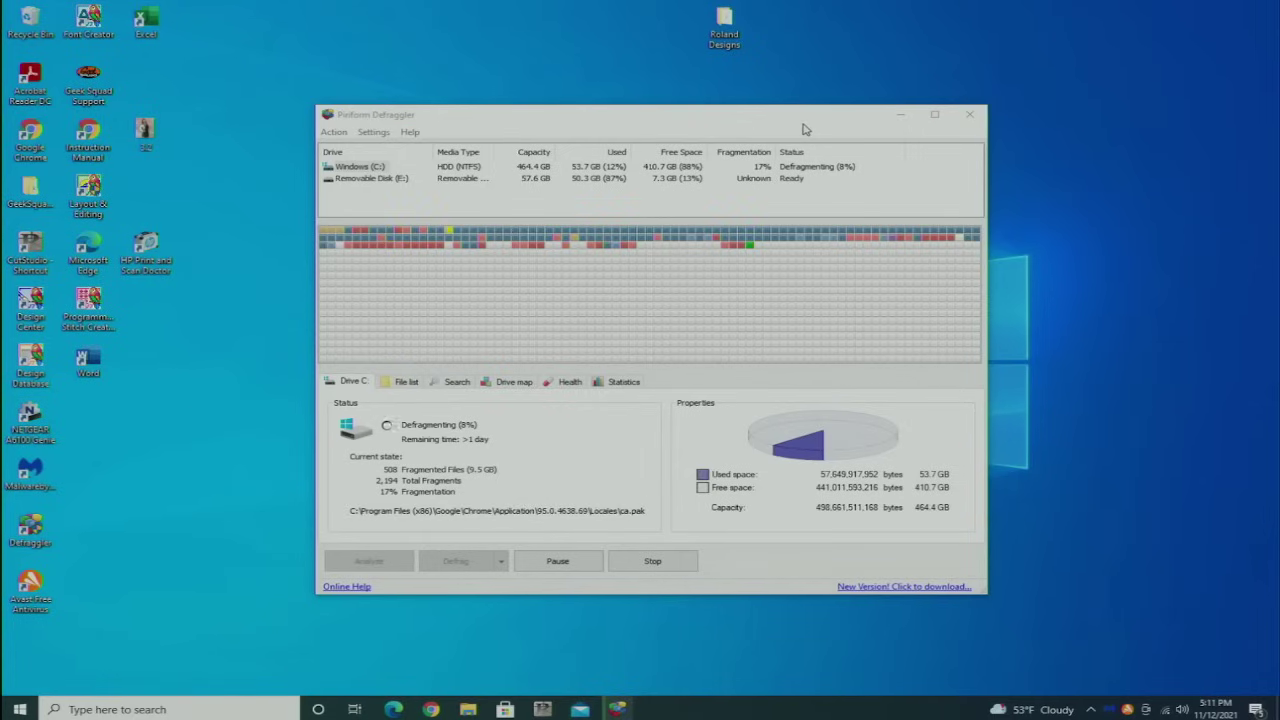
drag(805, 129, 1061, 200)
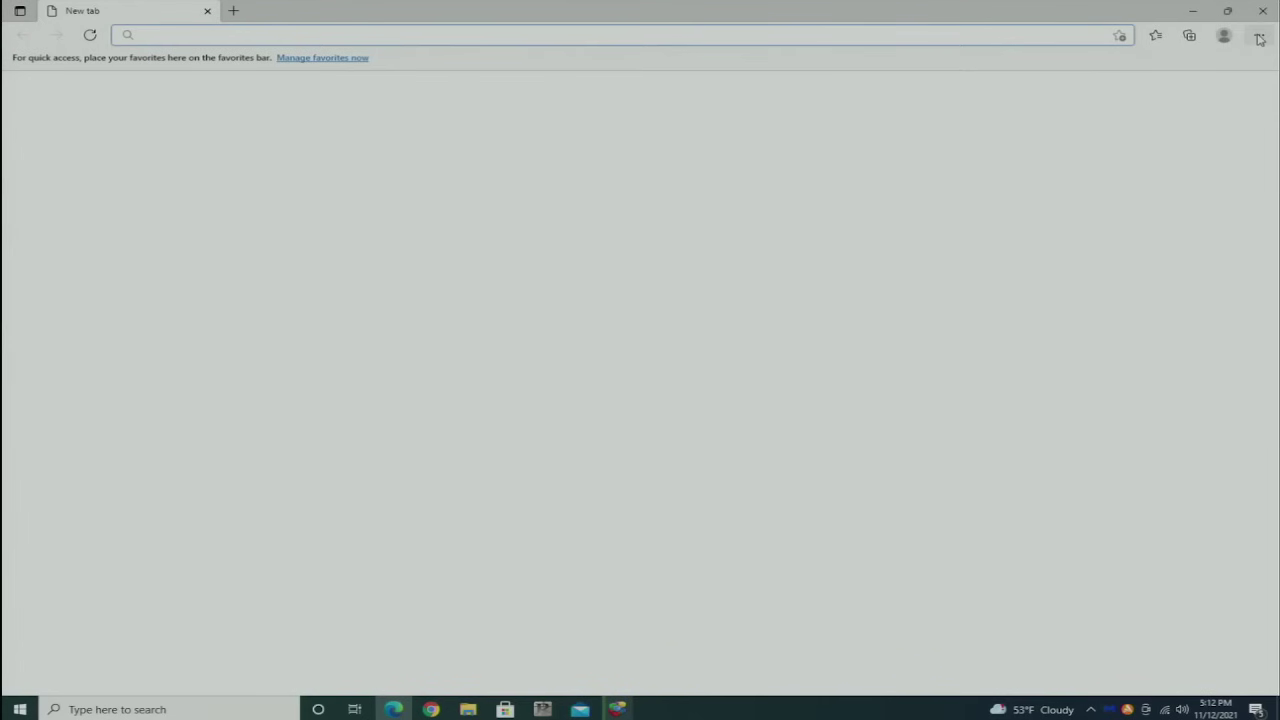
Open Microsoft Edge's Extensions list from its menu and confirm no extensions are installed.
click(1258, 35)
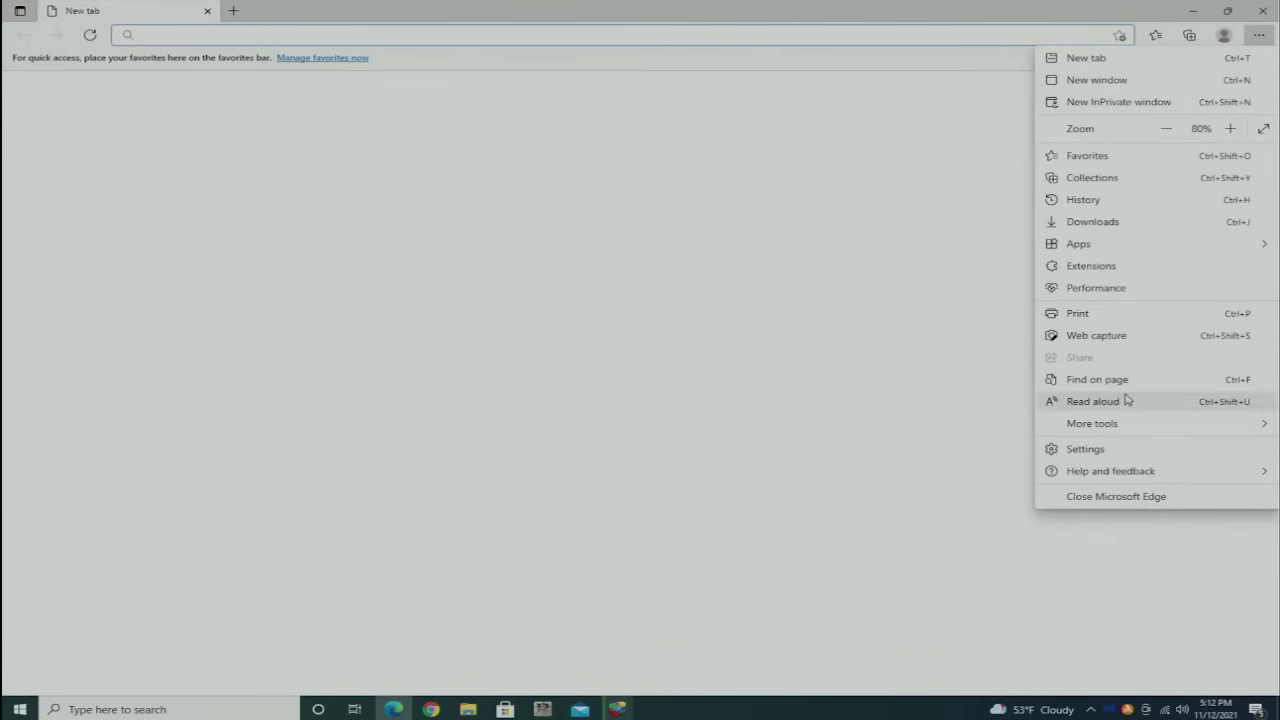
mouse_move(1120, 424)
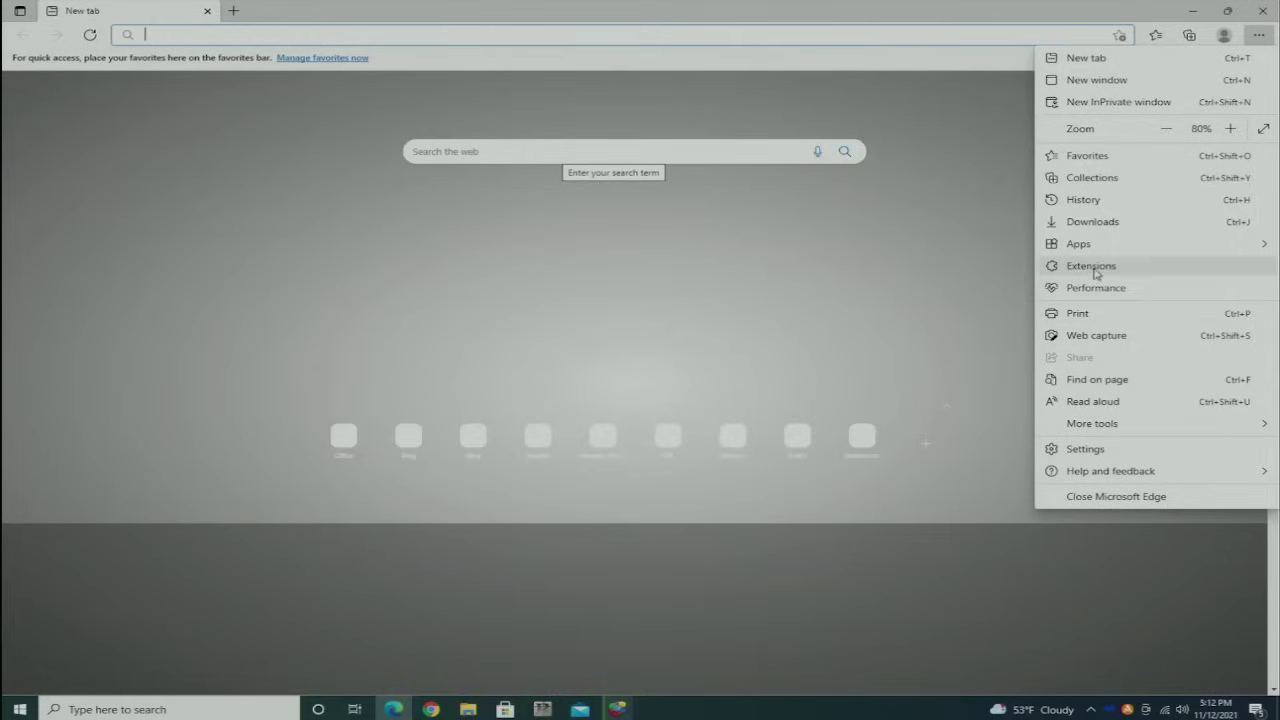
click(1094, 265)
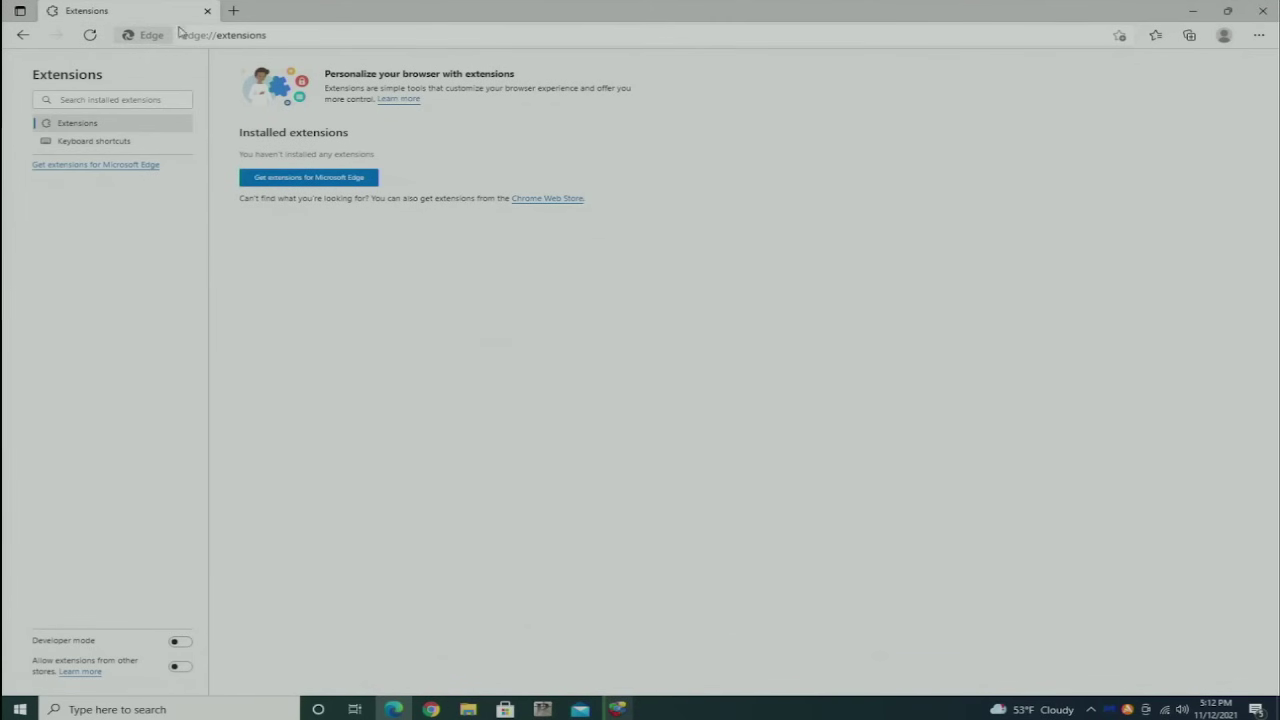
click(330, 35)
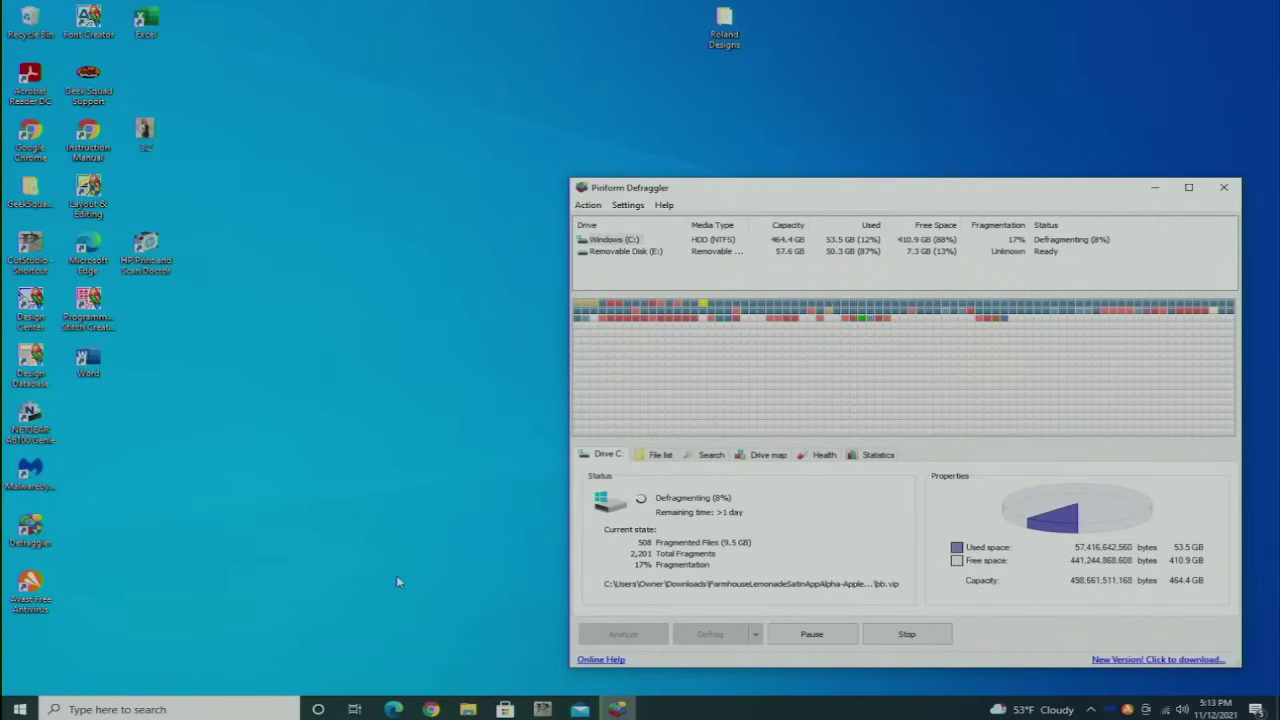
Browse the Start menu app list, return to the Defraggler C: defrag, and open File Explorer at Quick access.
key(super)
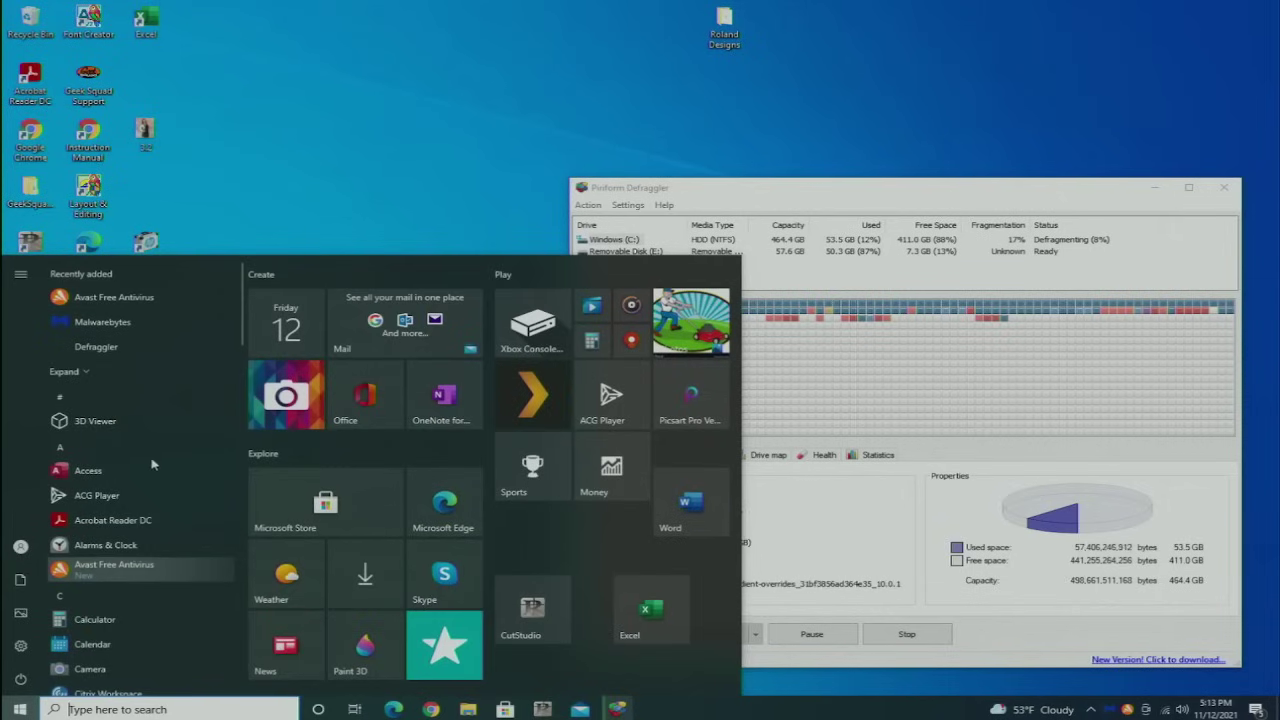
scroll(173, 477, down, 15)
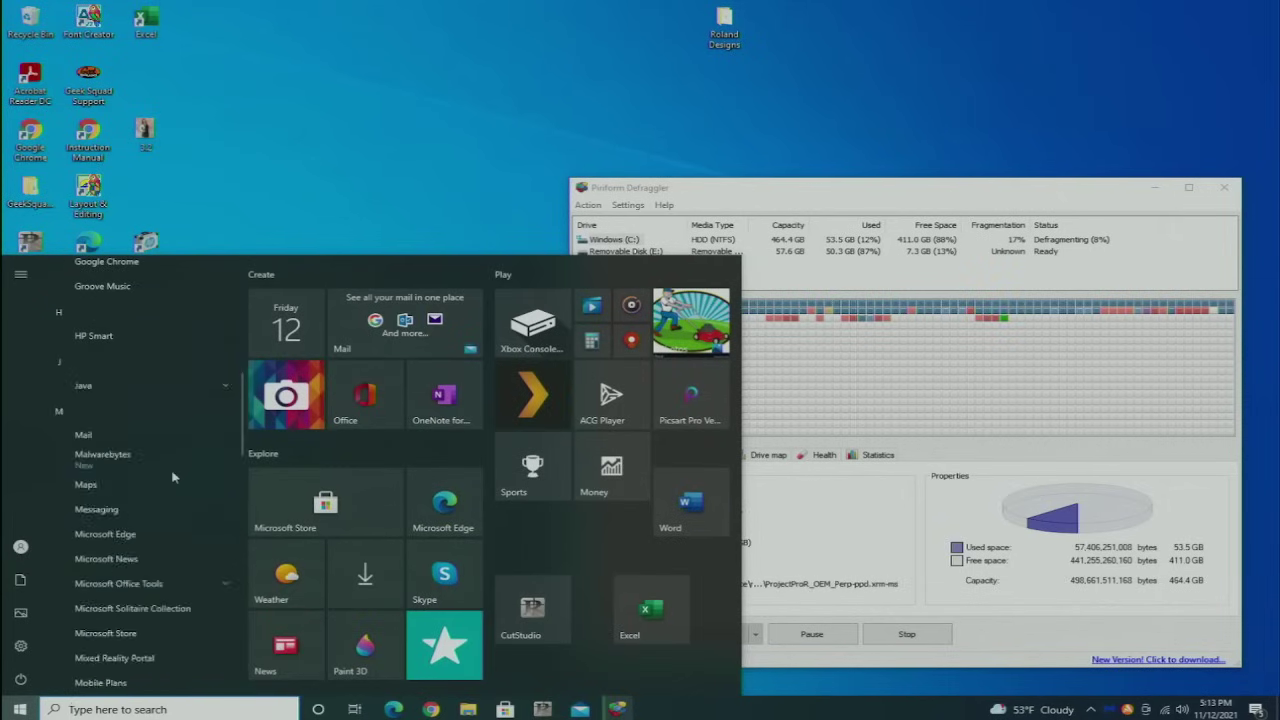
scroll(170, 480, up, 2)
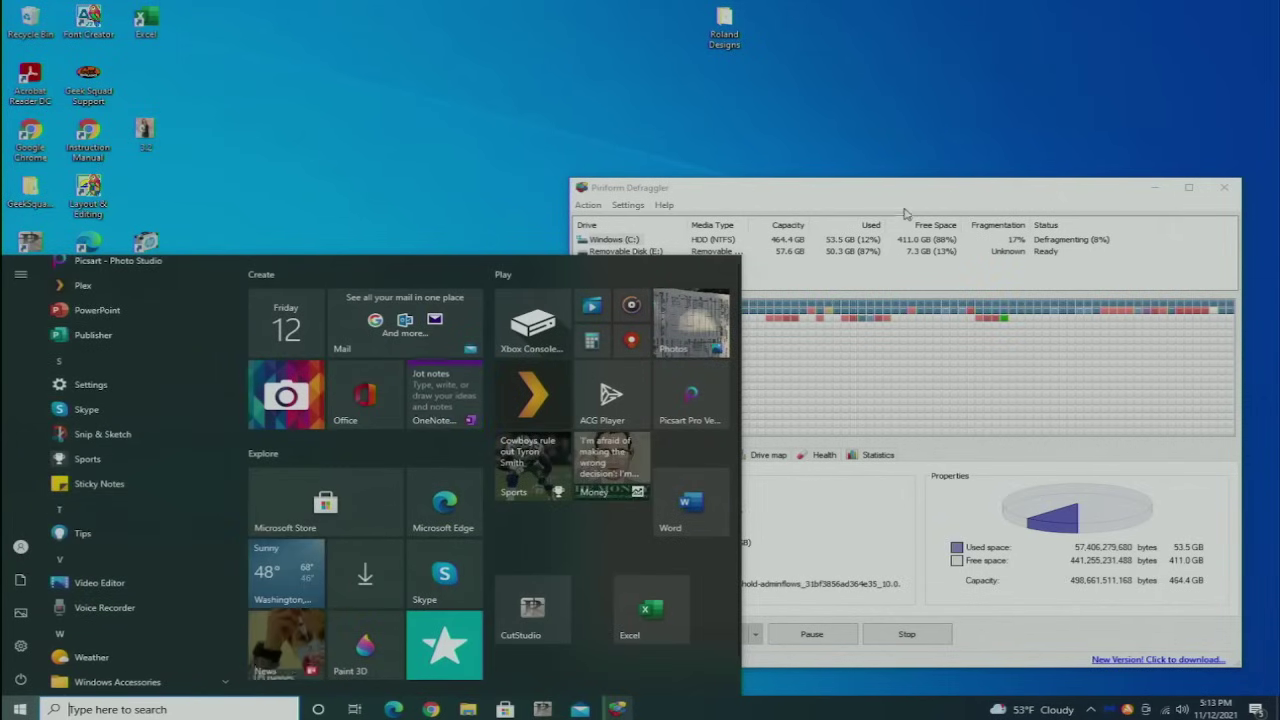
click(982, 197)
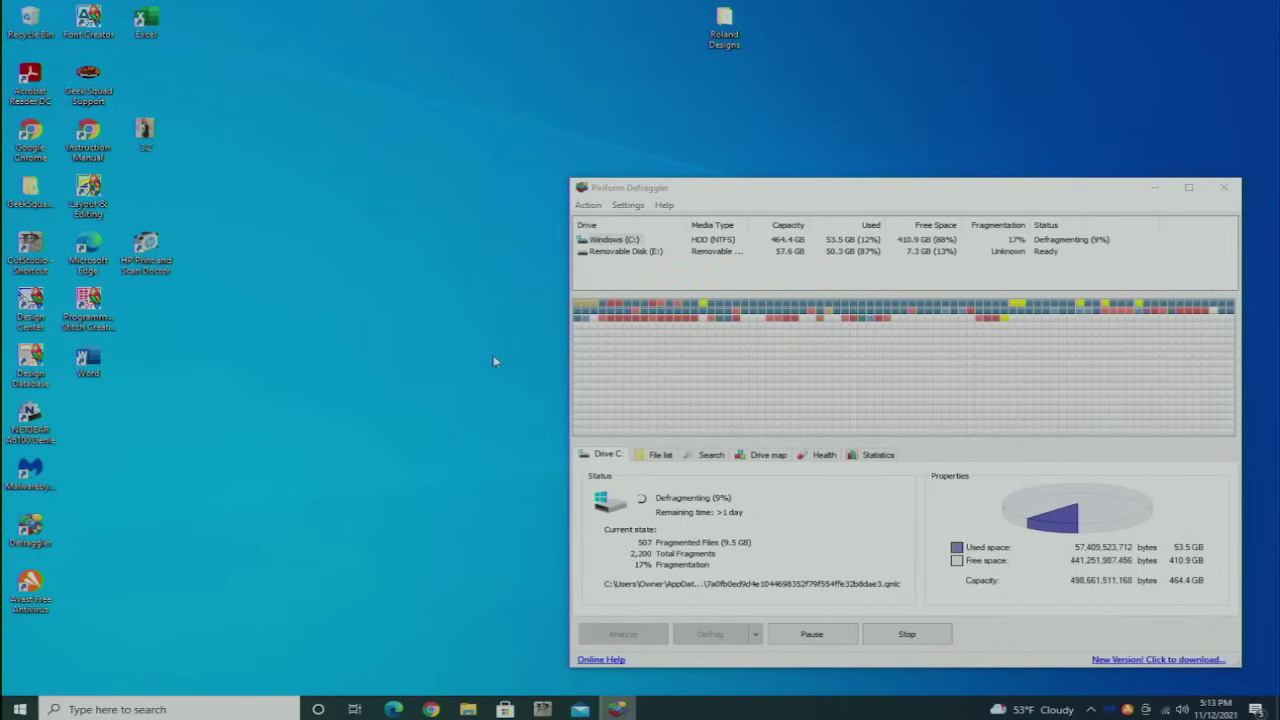
key(super+e)
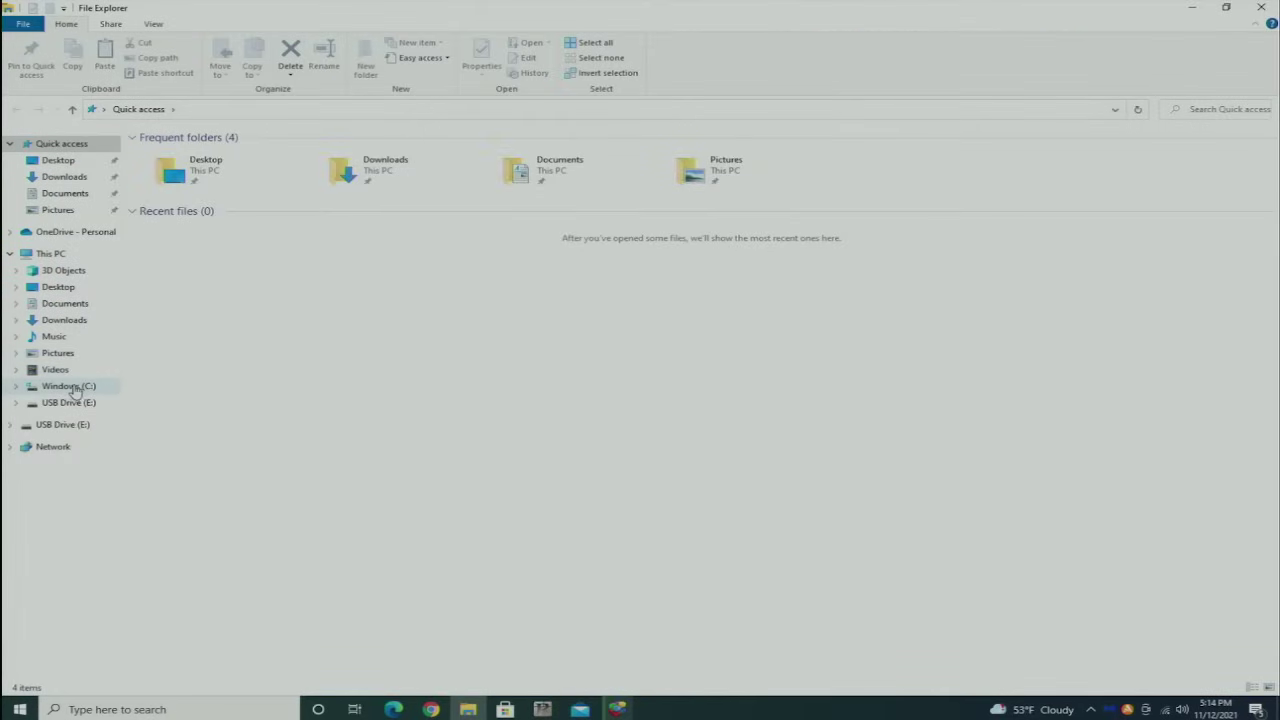
Browse Windows (C:), the !Midsouth PC Repair folder, and USB Drive (E:) in File Explorer.
click(80, 386)
double_click(218, 158)
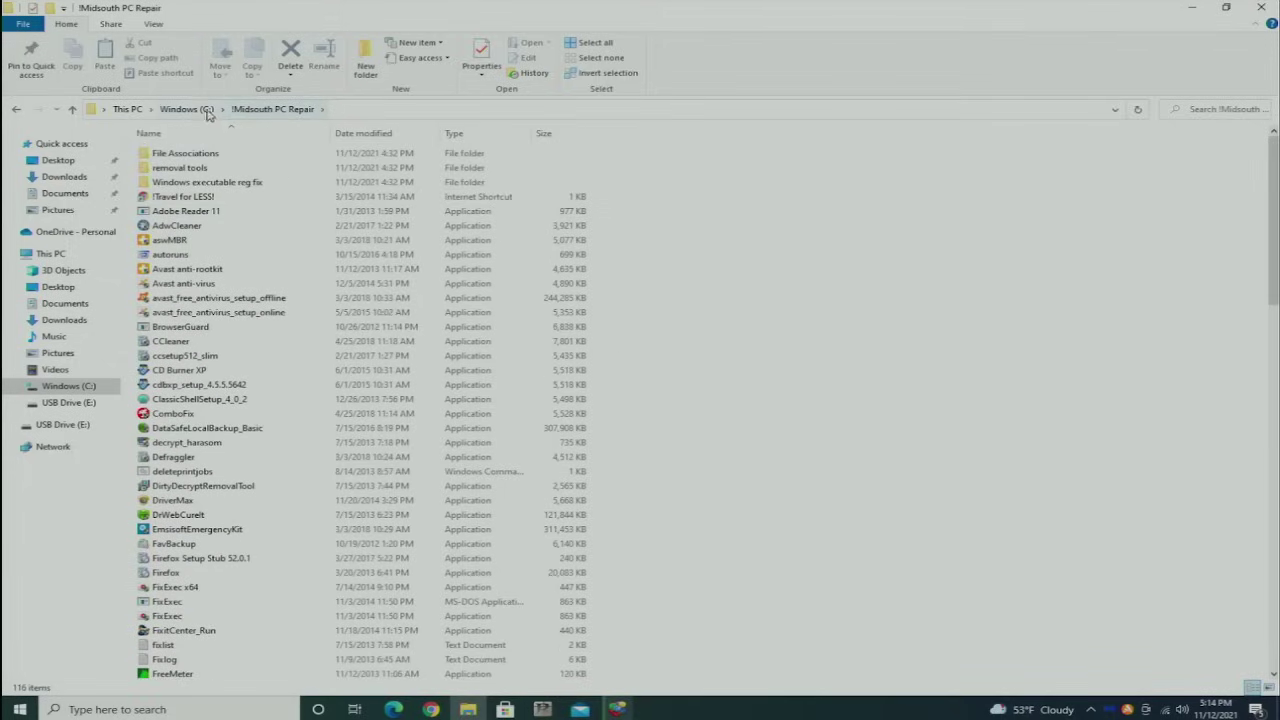
click(186, 109)
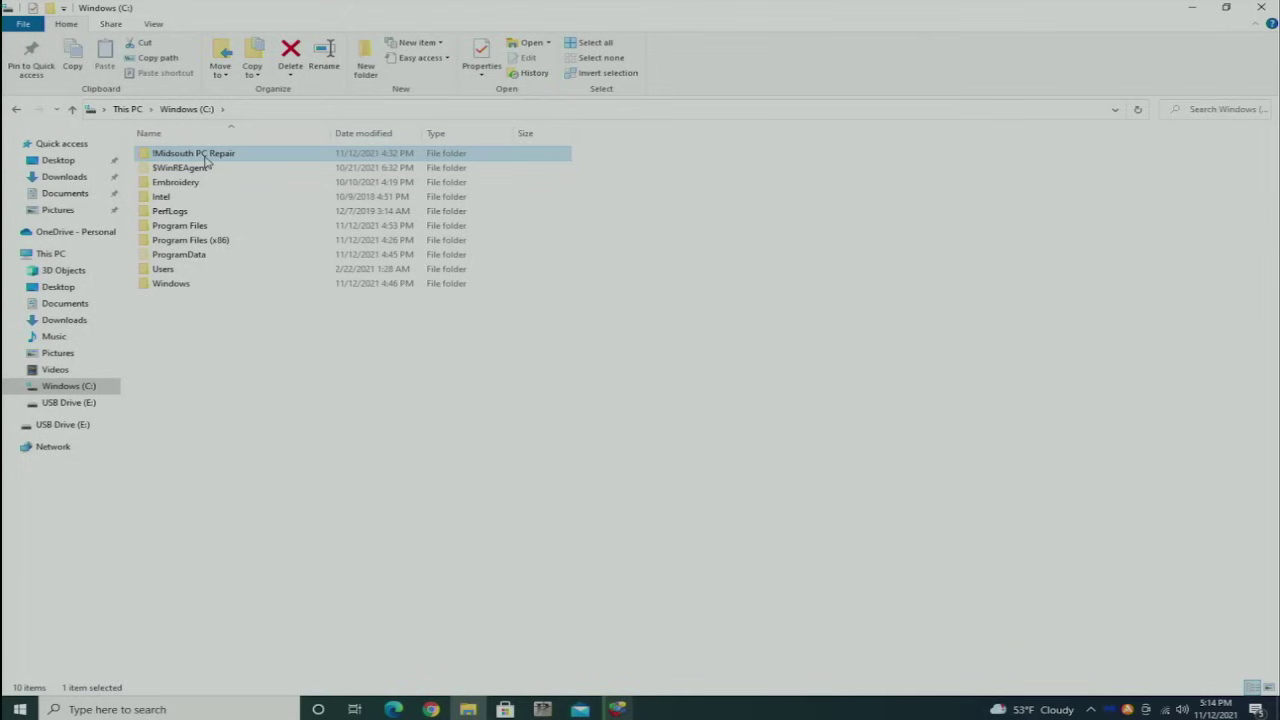
click(86, 404)
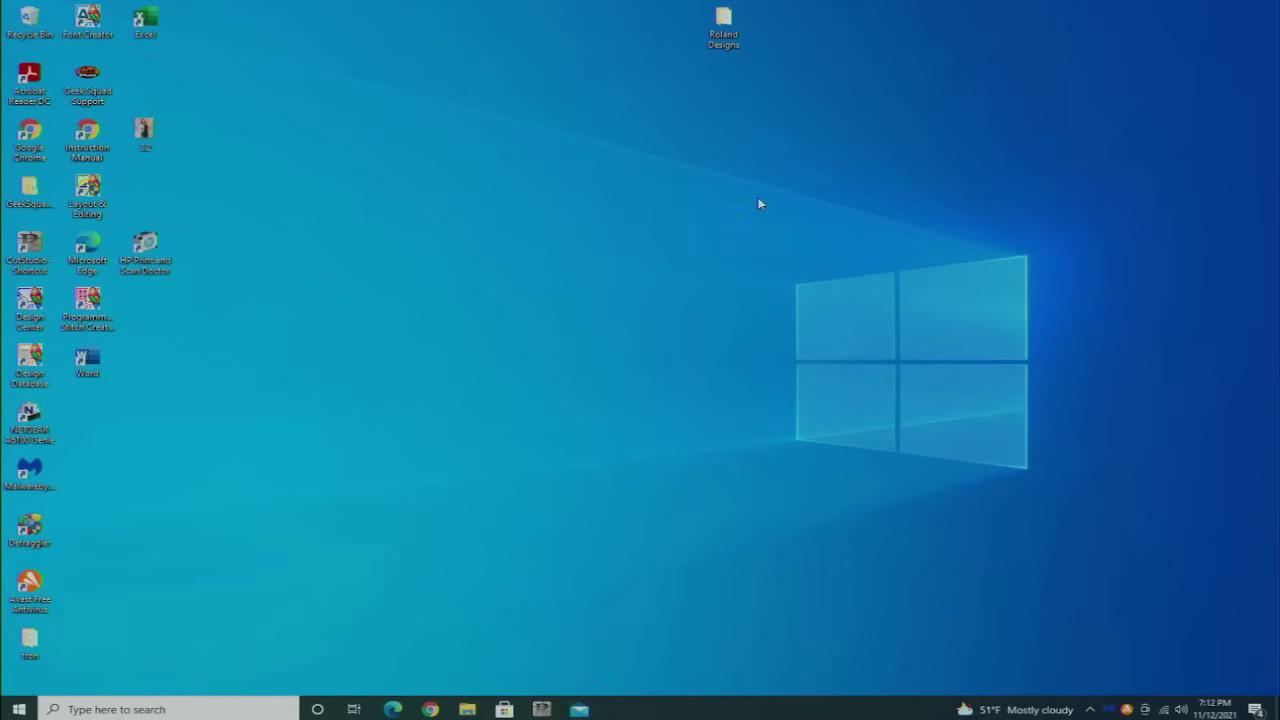
Launch tron.bat from the desktop tron folder and close the File Explorer window.
double_click(40, 650)
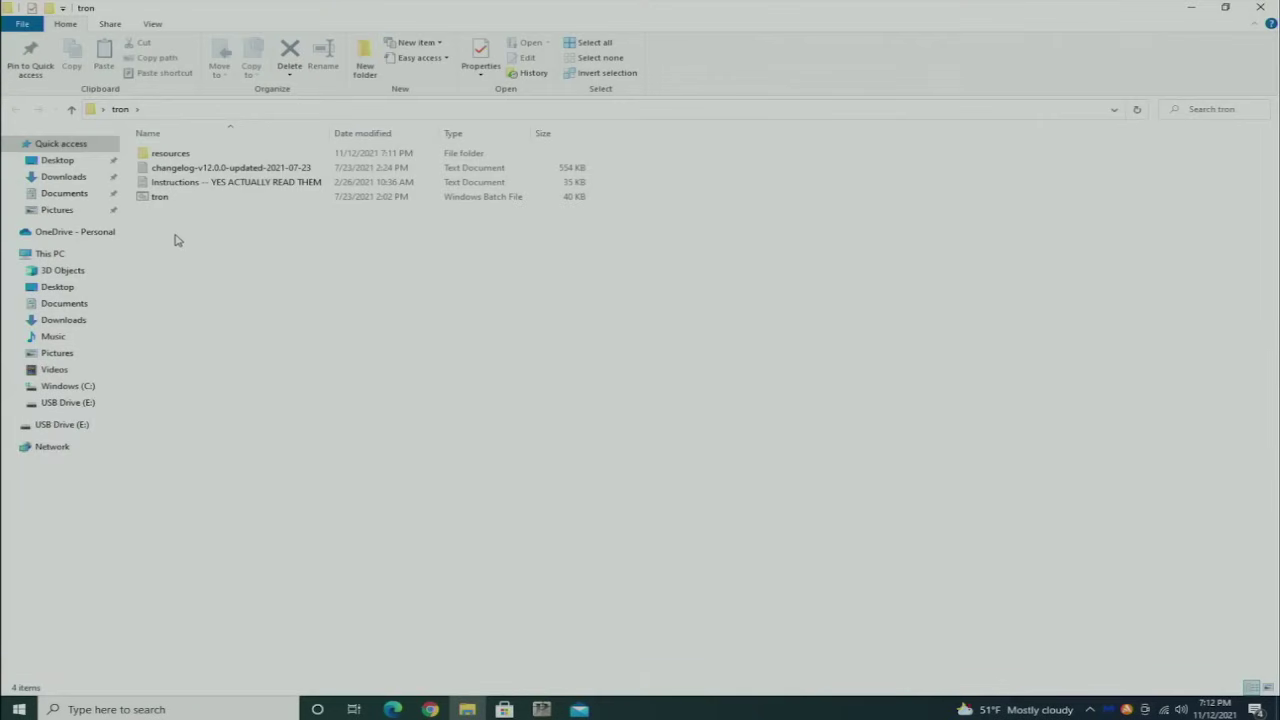
double_click(162, 197)
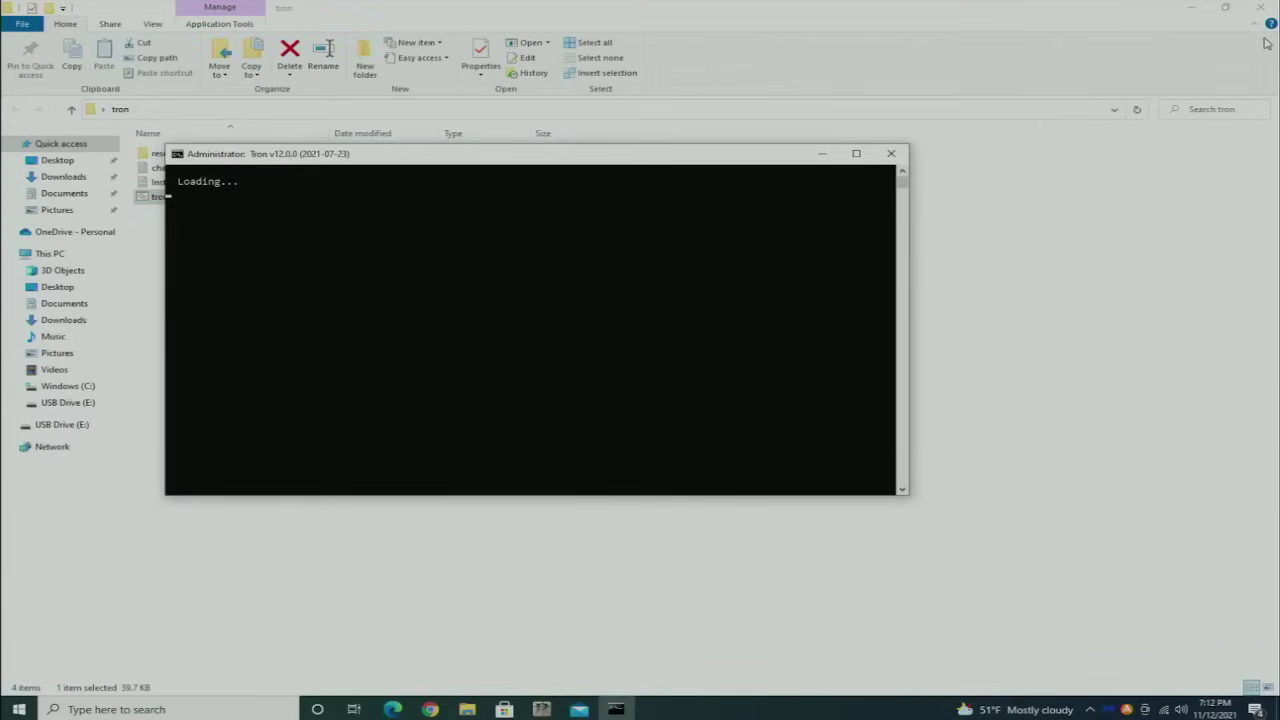
click(1260, 7)
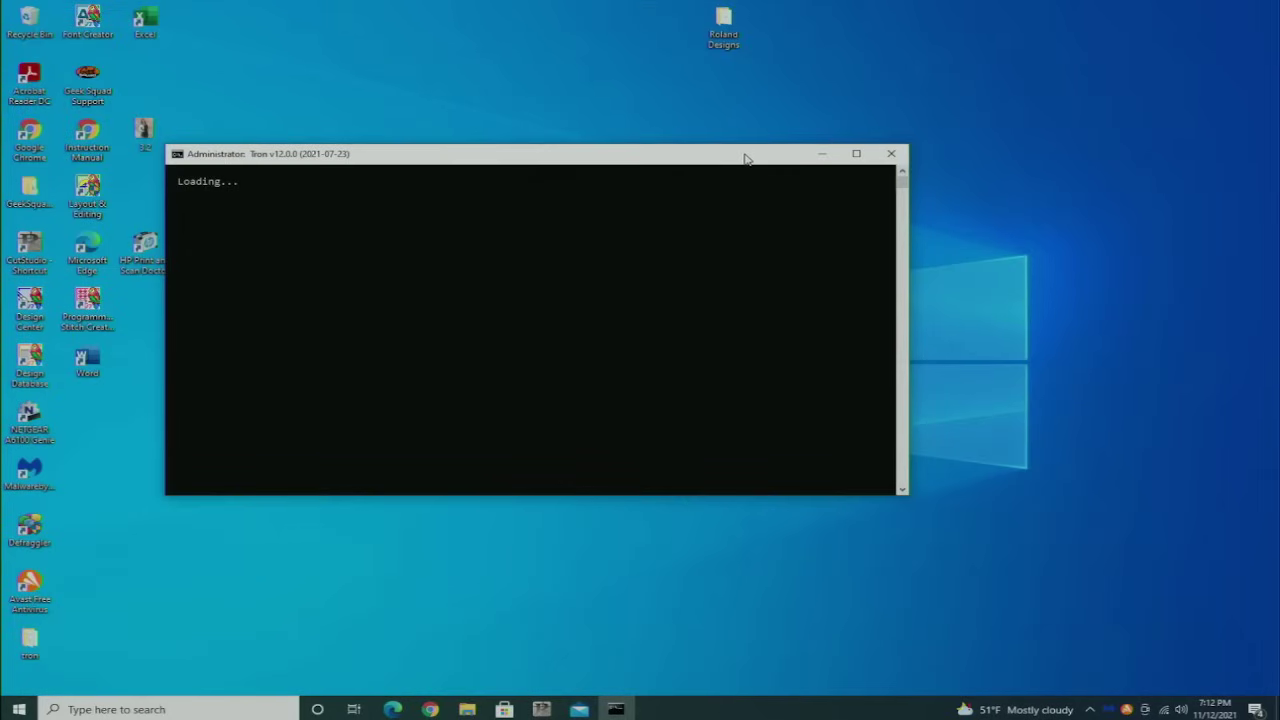
Move the Tron console up and right and make it taller.
drag(745, 158, 856, 77)
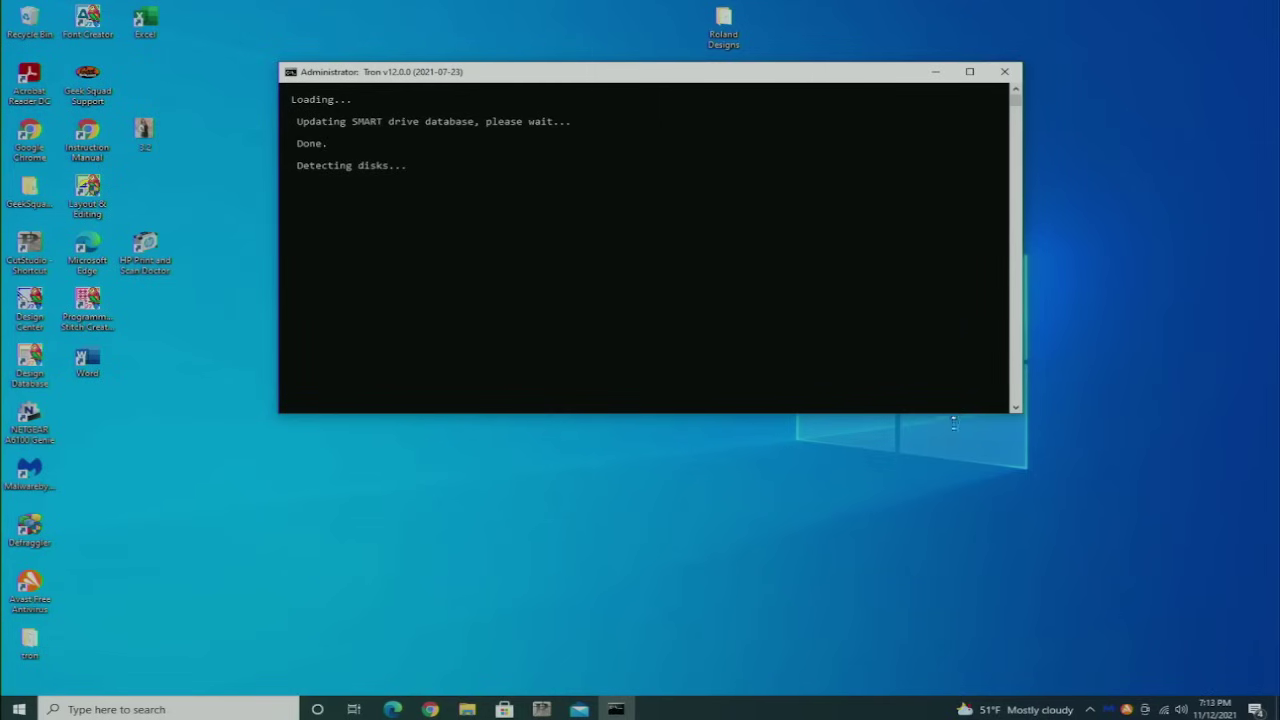
drag(953, 422, 960, 604)
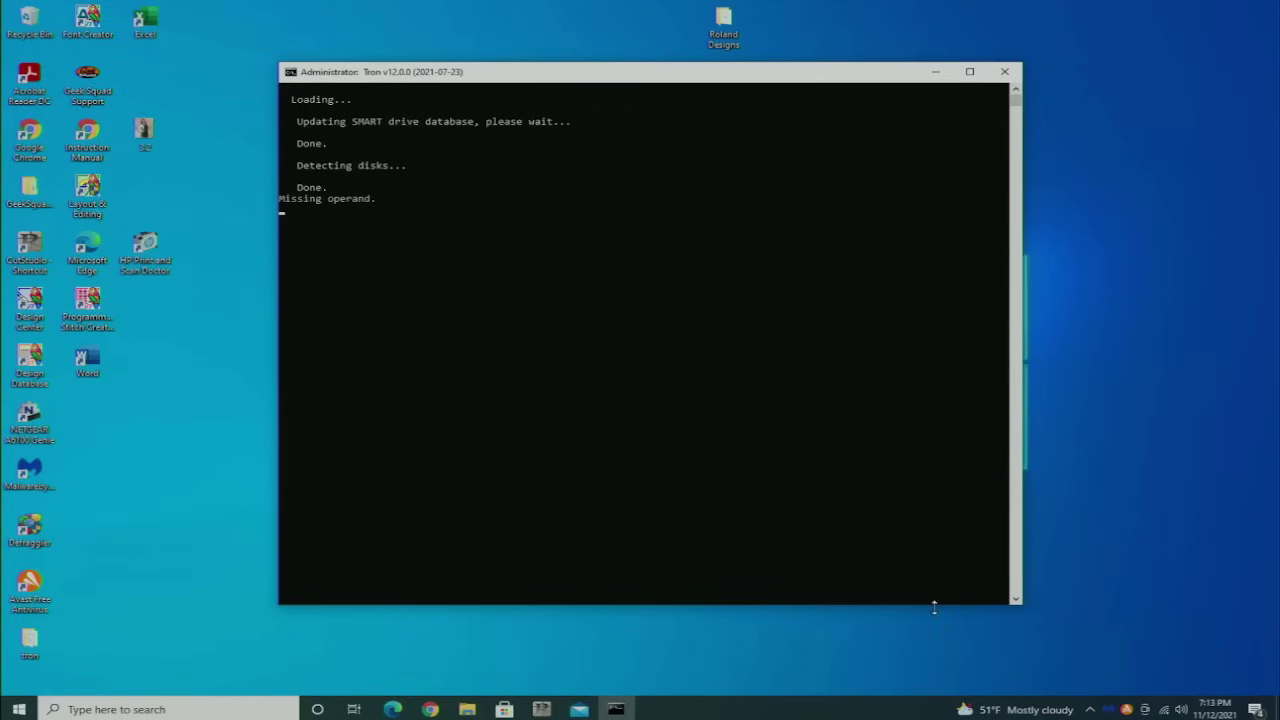
drag(934, 607, 934, 636)
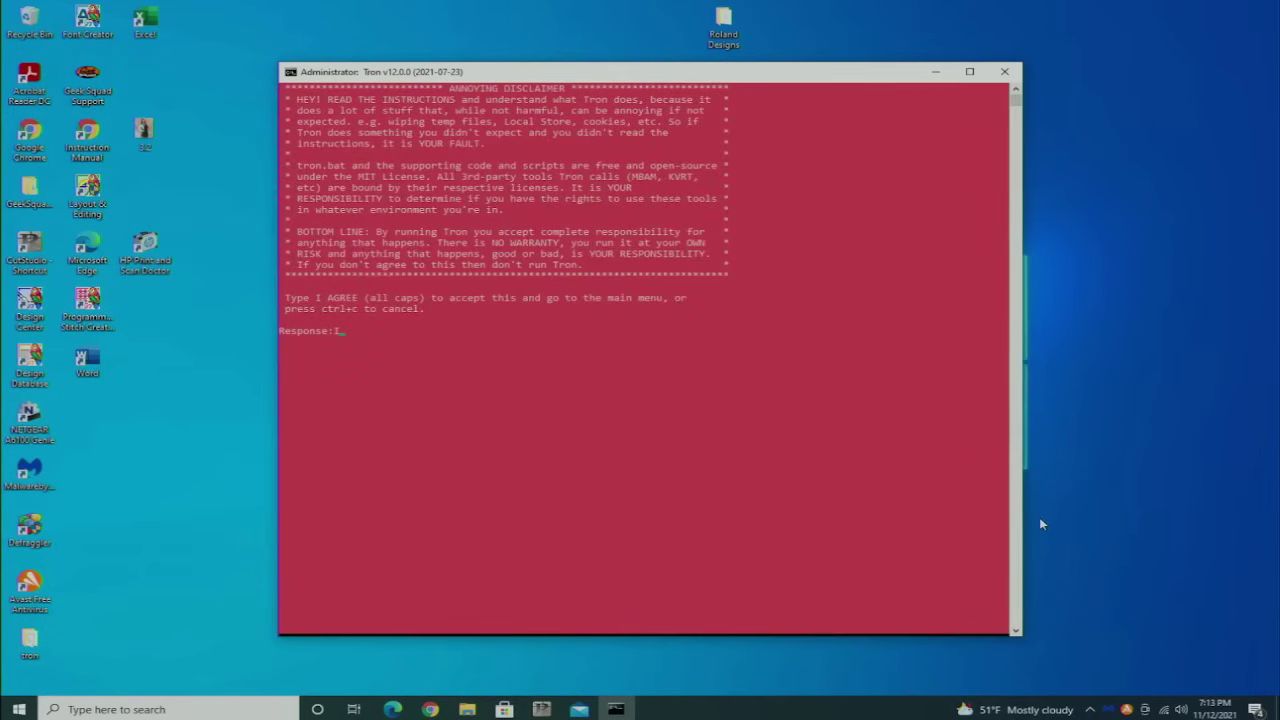
Accept Tron's disclaimer with I AGREE to start the cleanup run.
text(I AGREE)
key(Return)
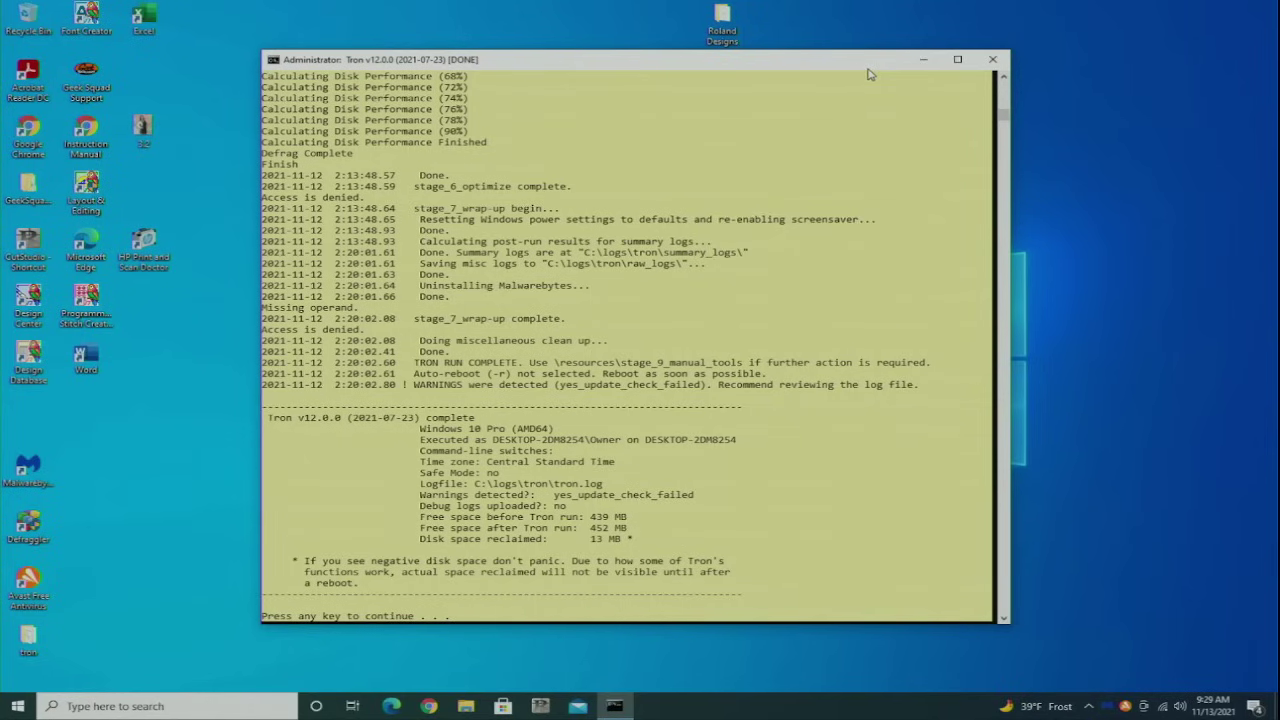
key(Return)
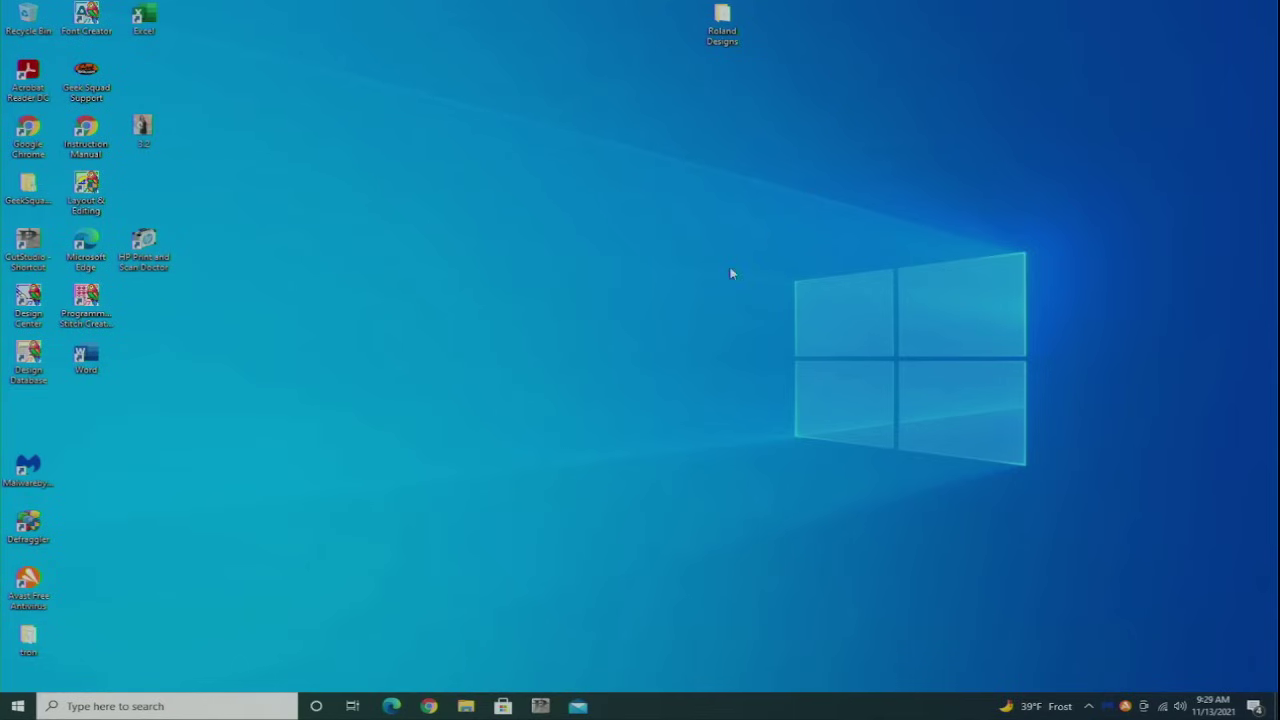
key(super+e)
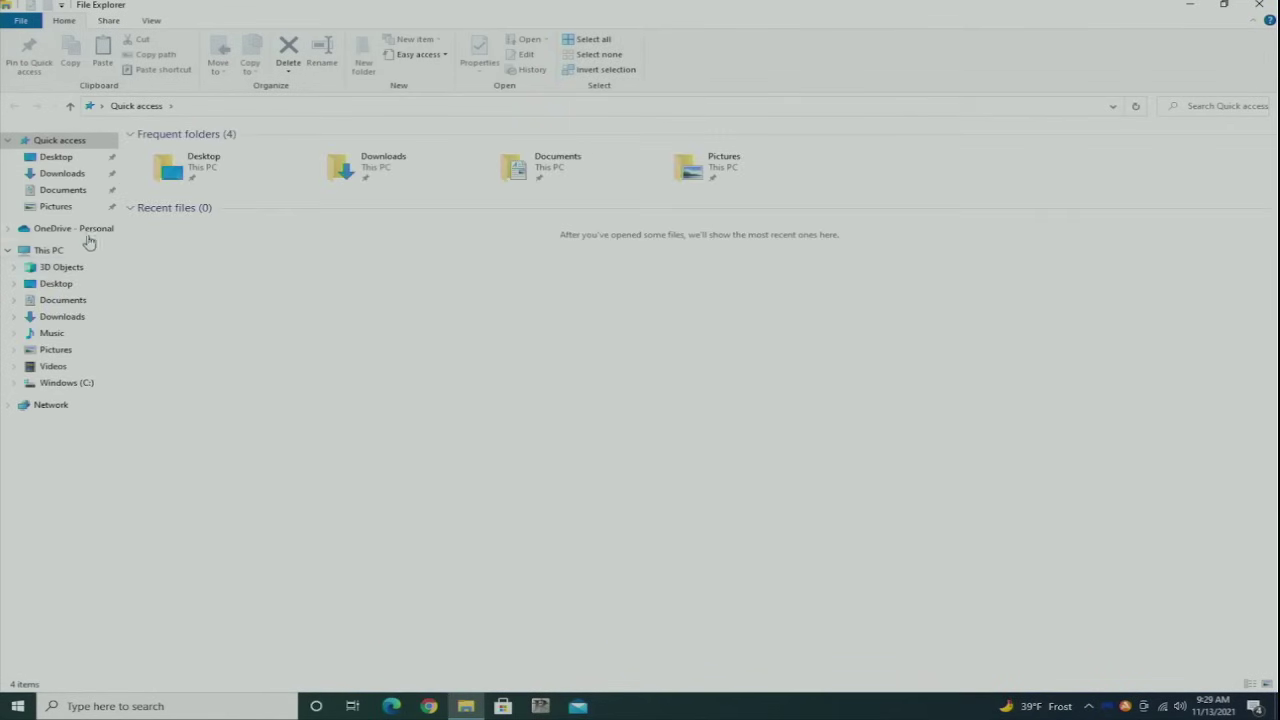
click(56, 254)
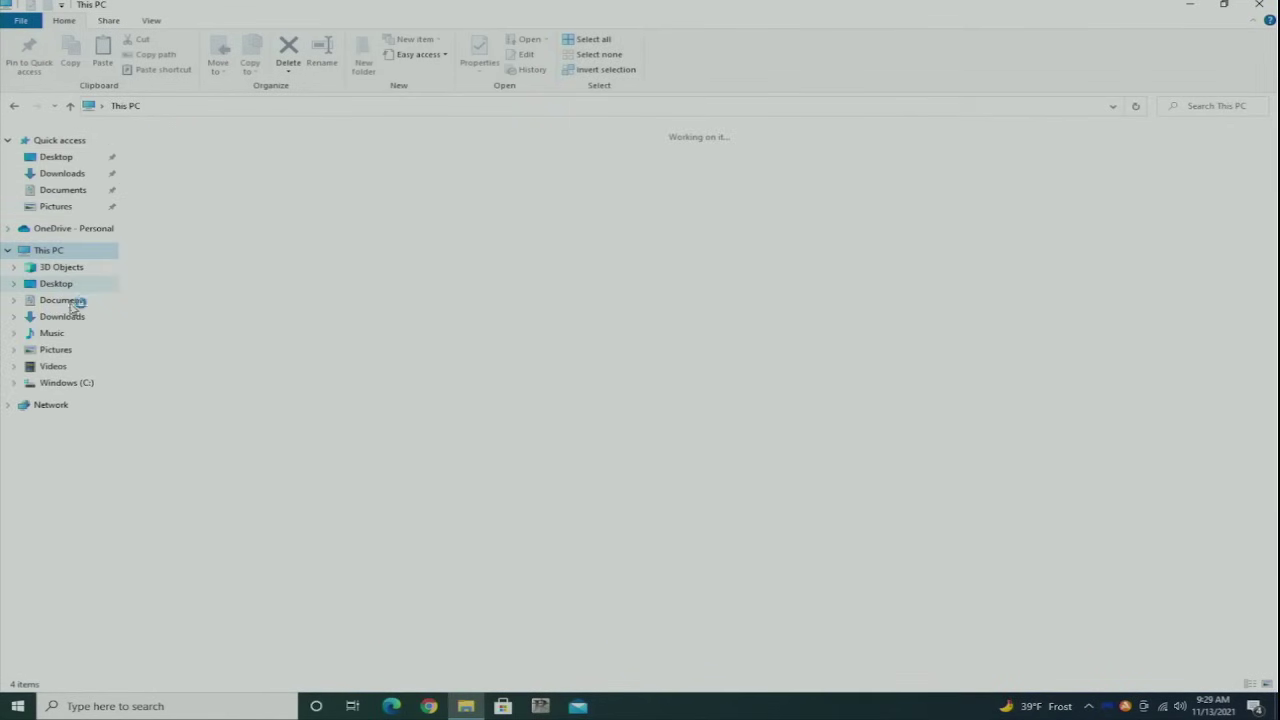
click(72, 382)
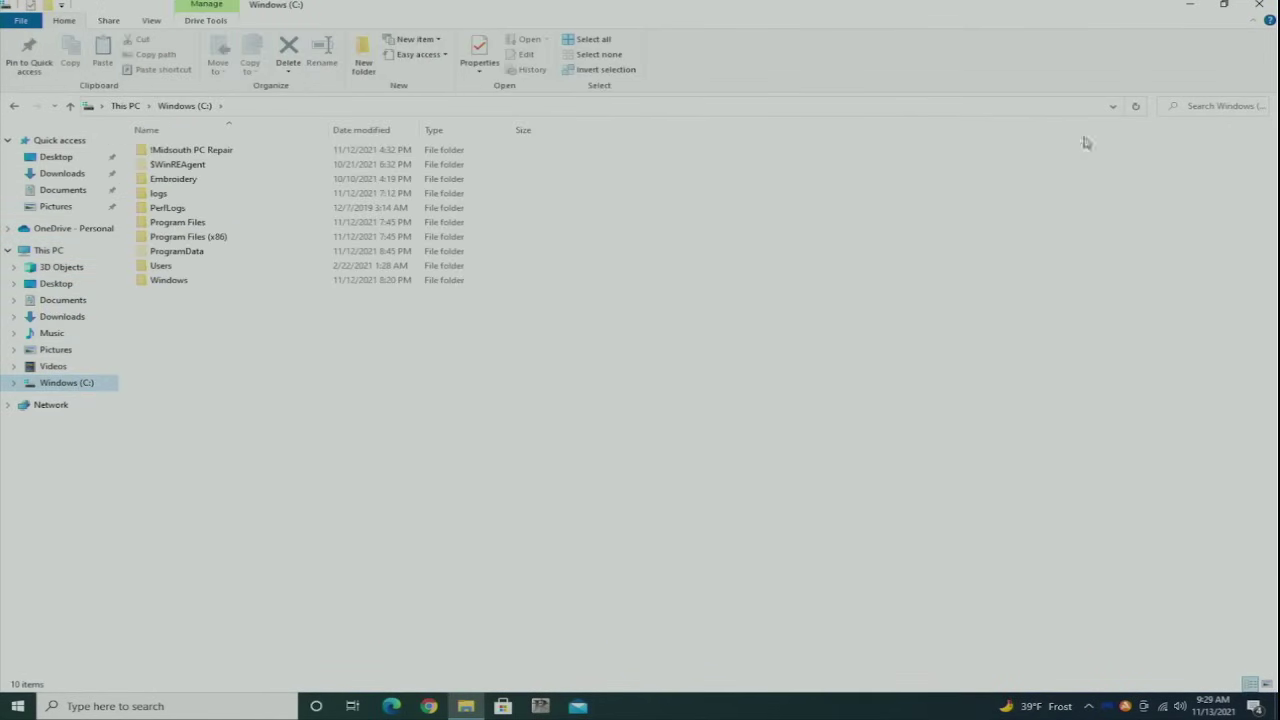
click(1259, 5)
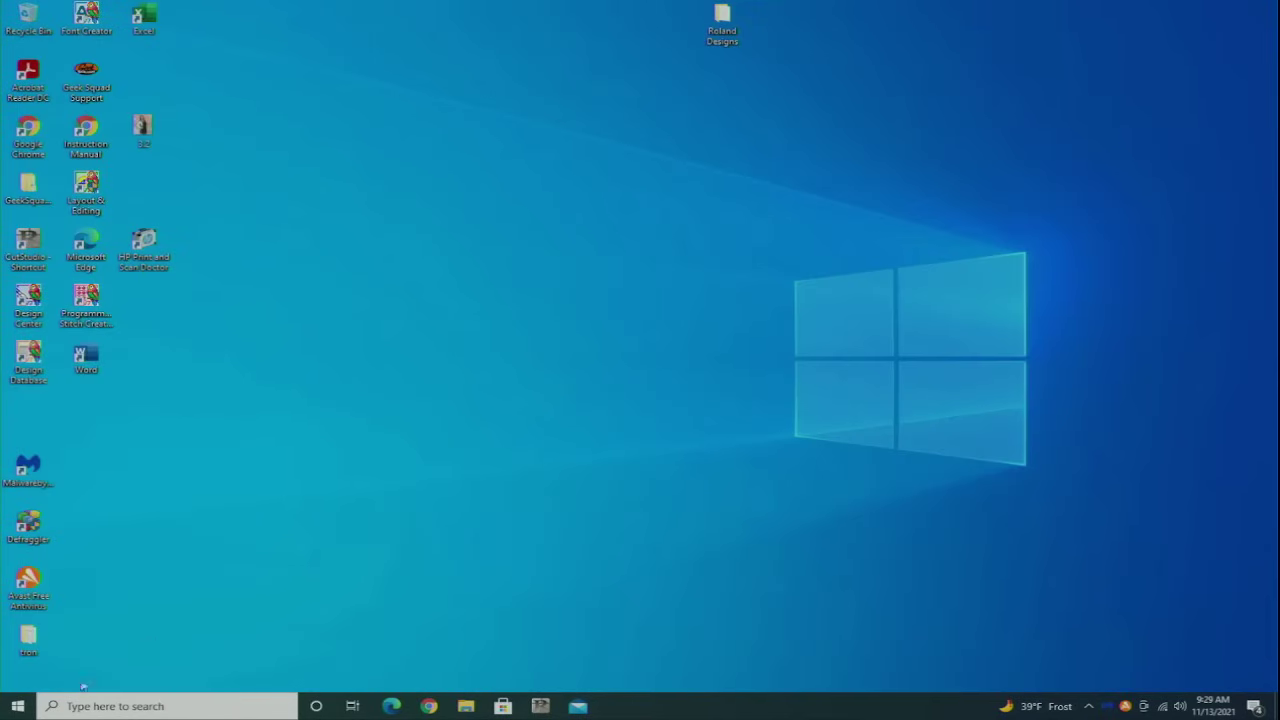
click(18, 706)
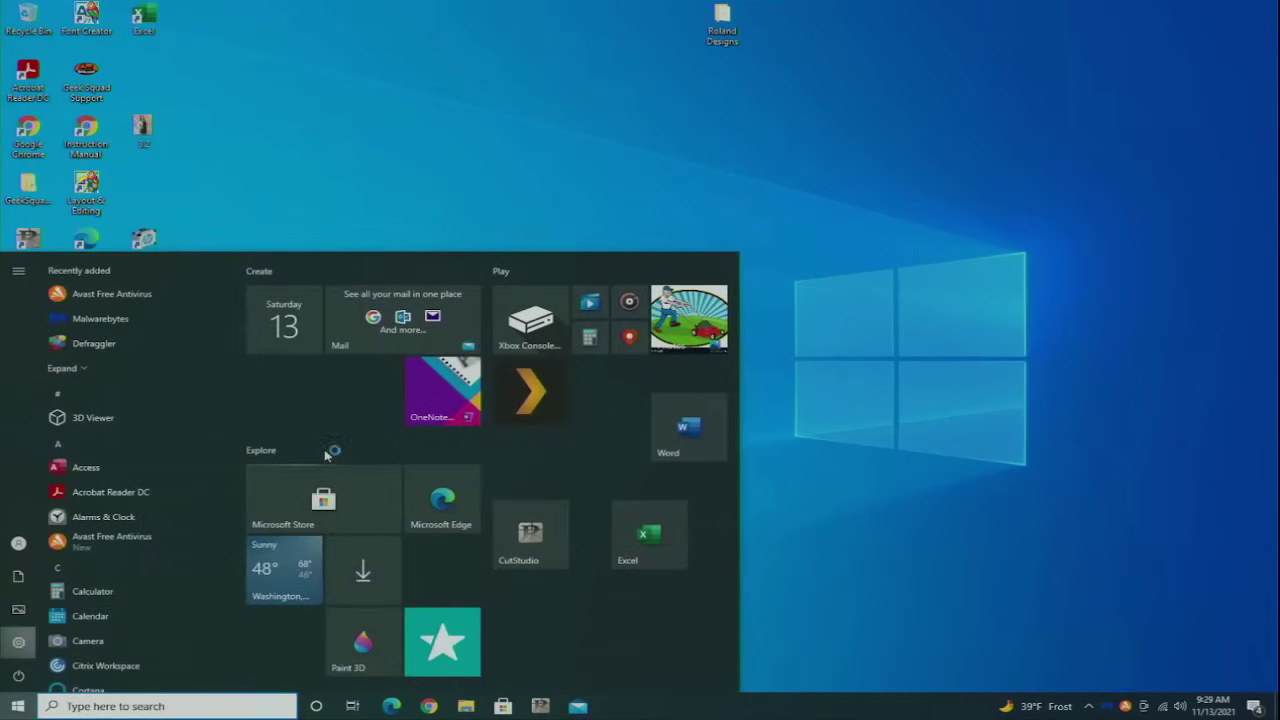
click(18, 642)
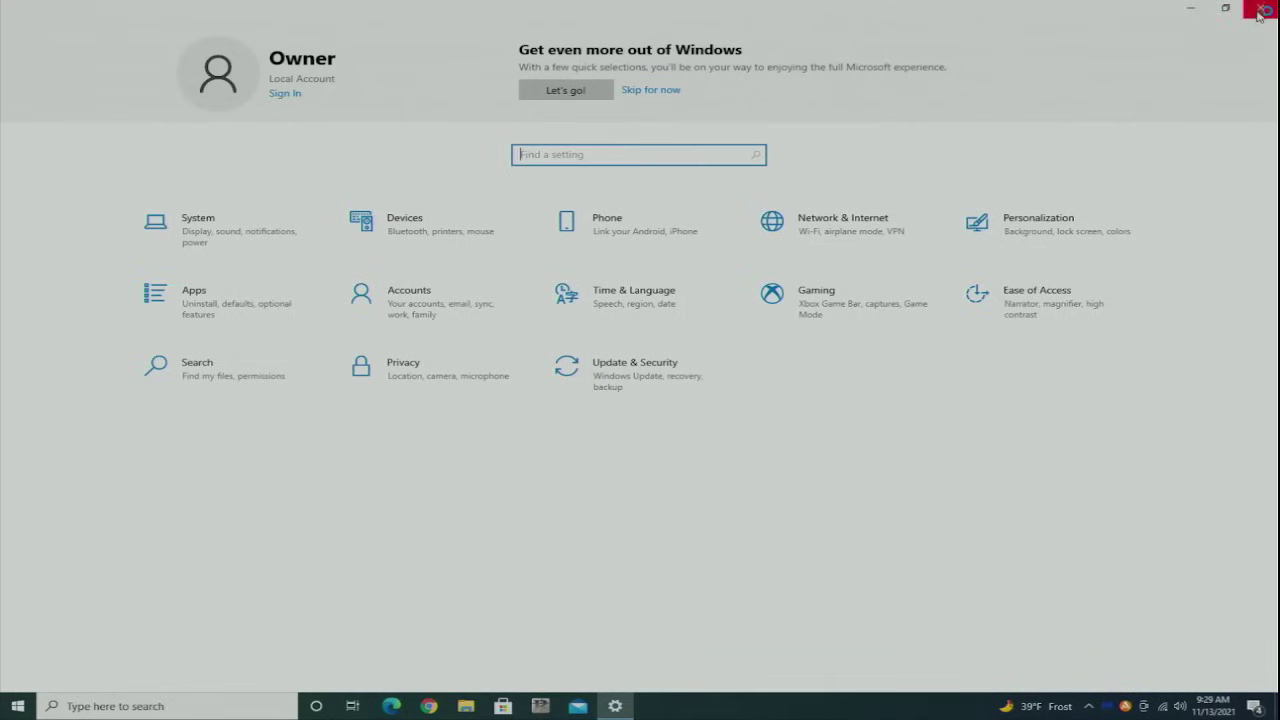
click(1261, 8)
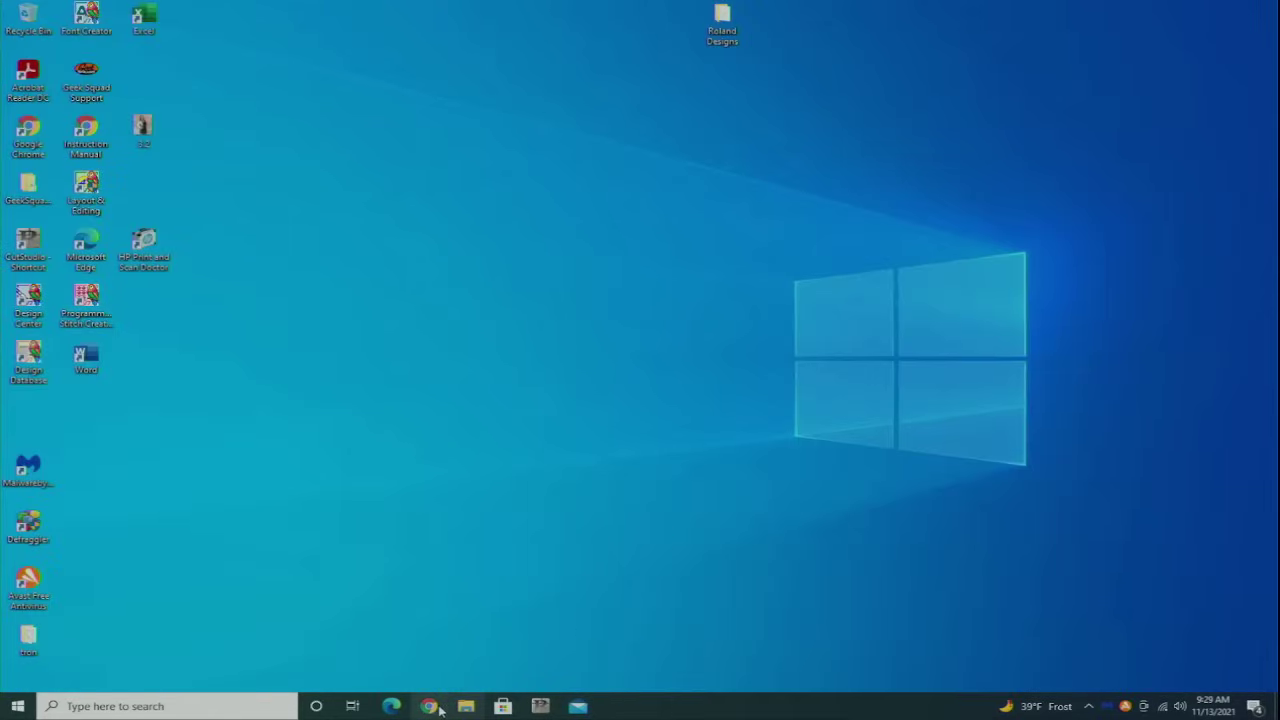